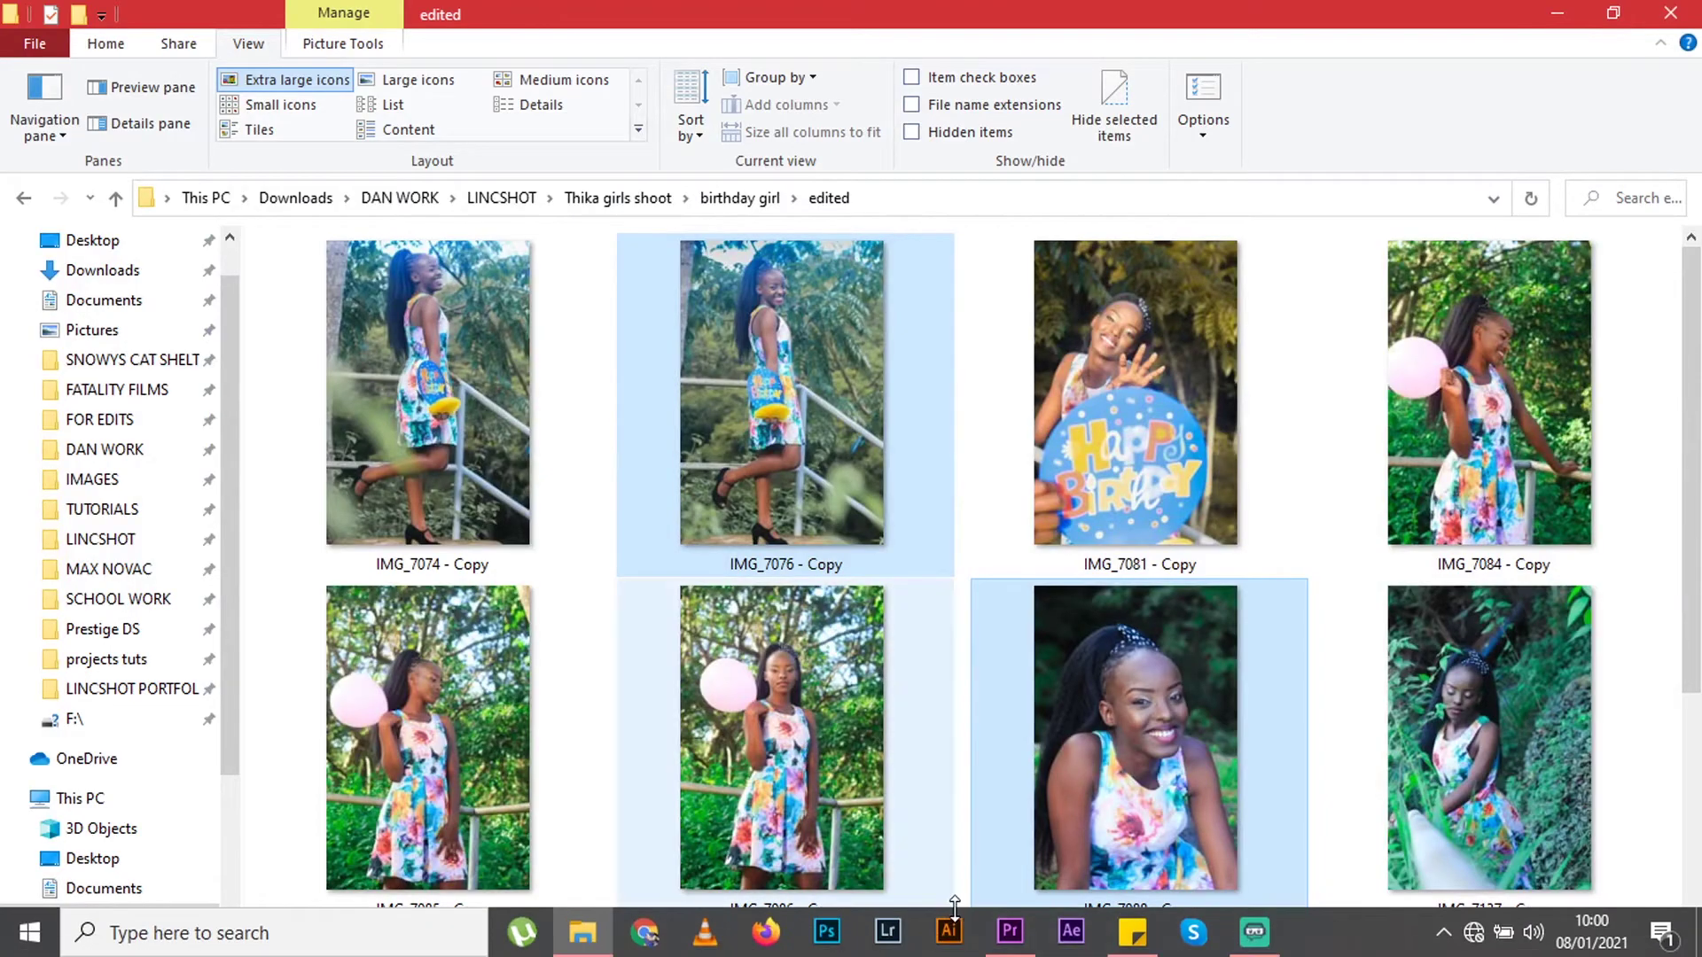
Switch to Premiere Pro and preview the existing product photo animation over the green color matte in Nested Sequence 11
left_click(1010, 931)
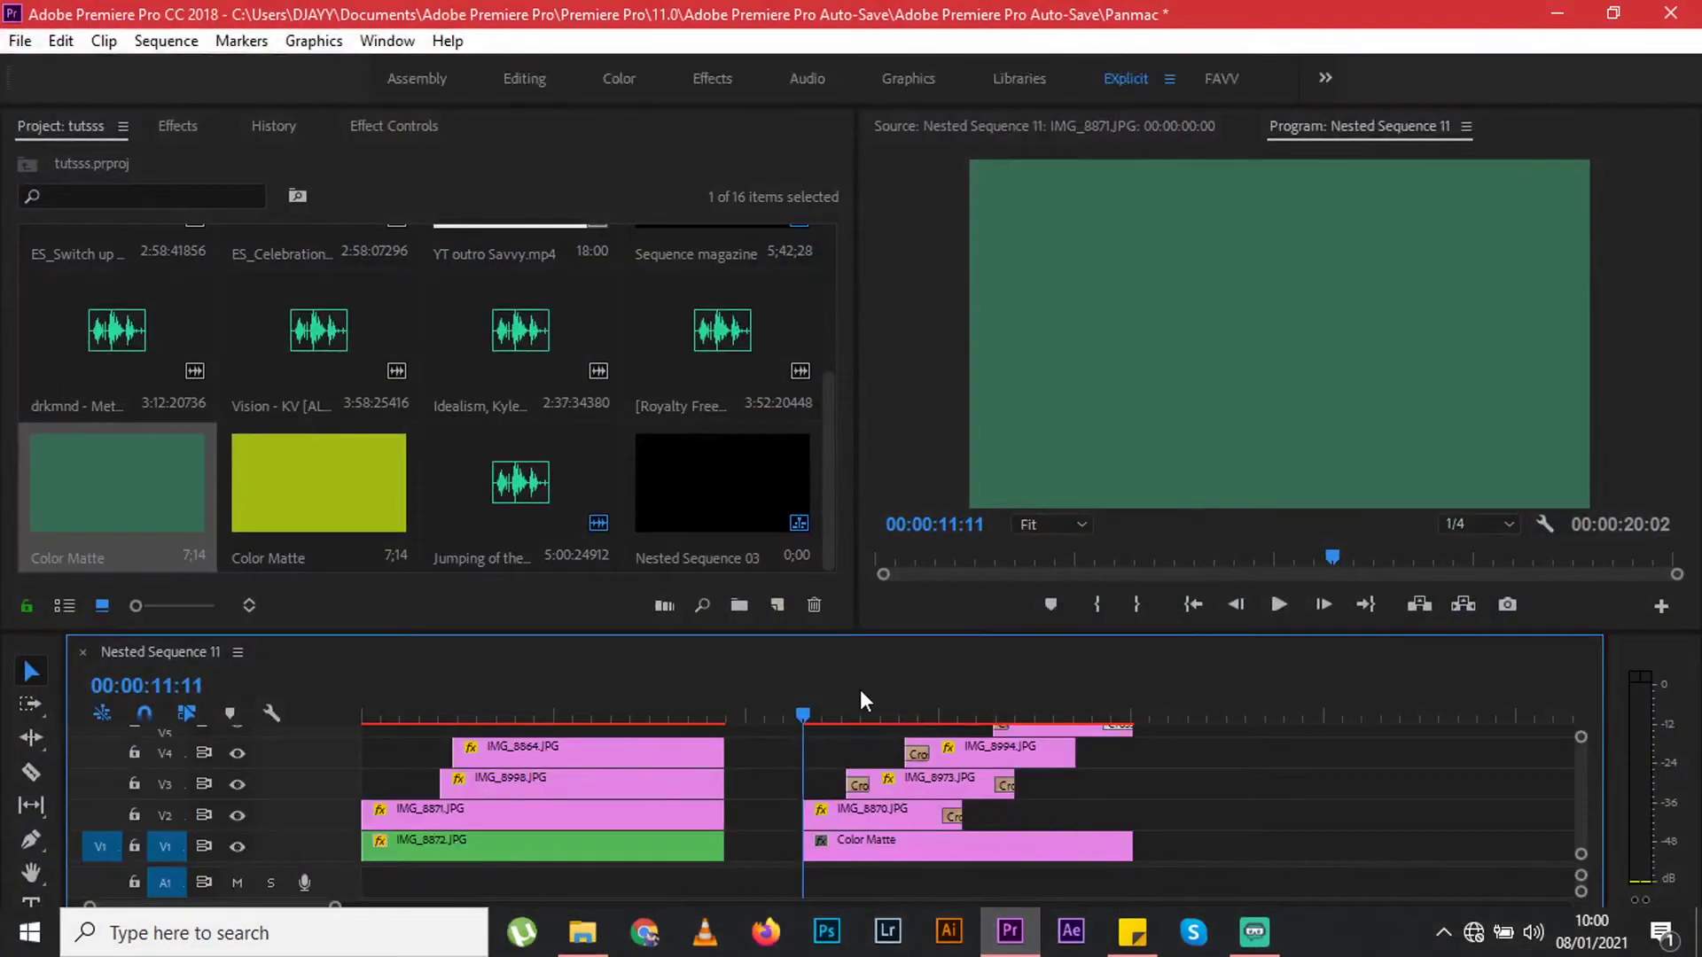
left_click_drag(838, 692, 798, 694)
key("space")
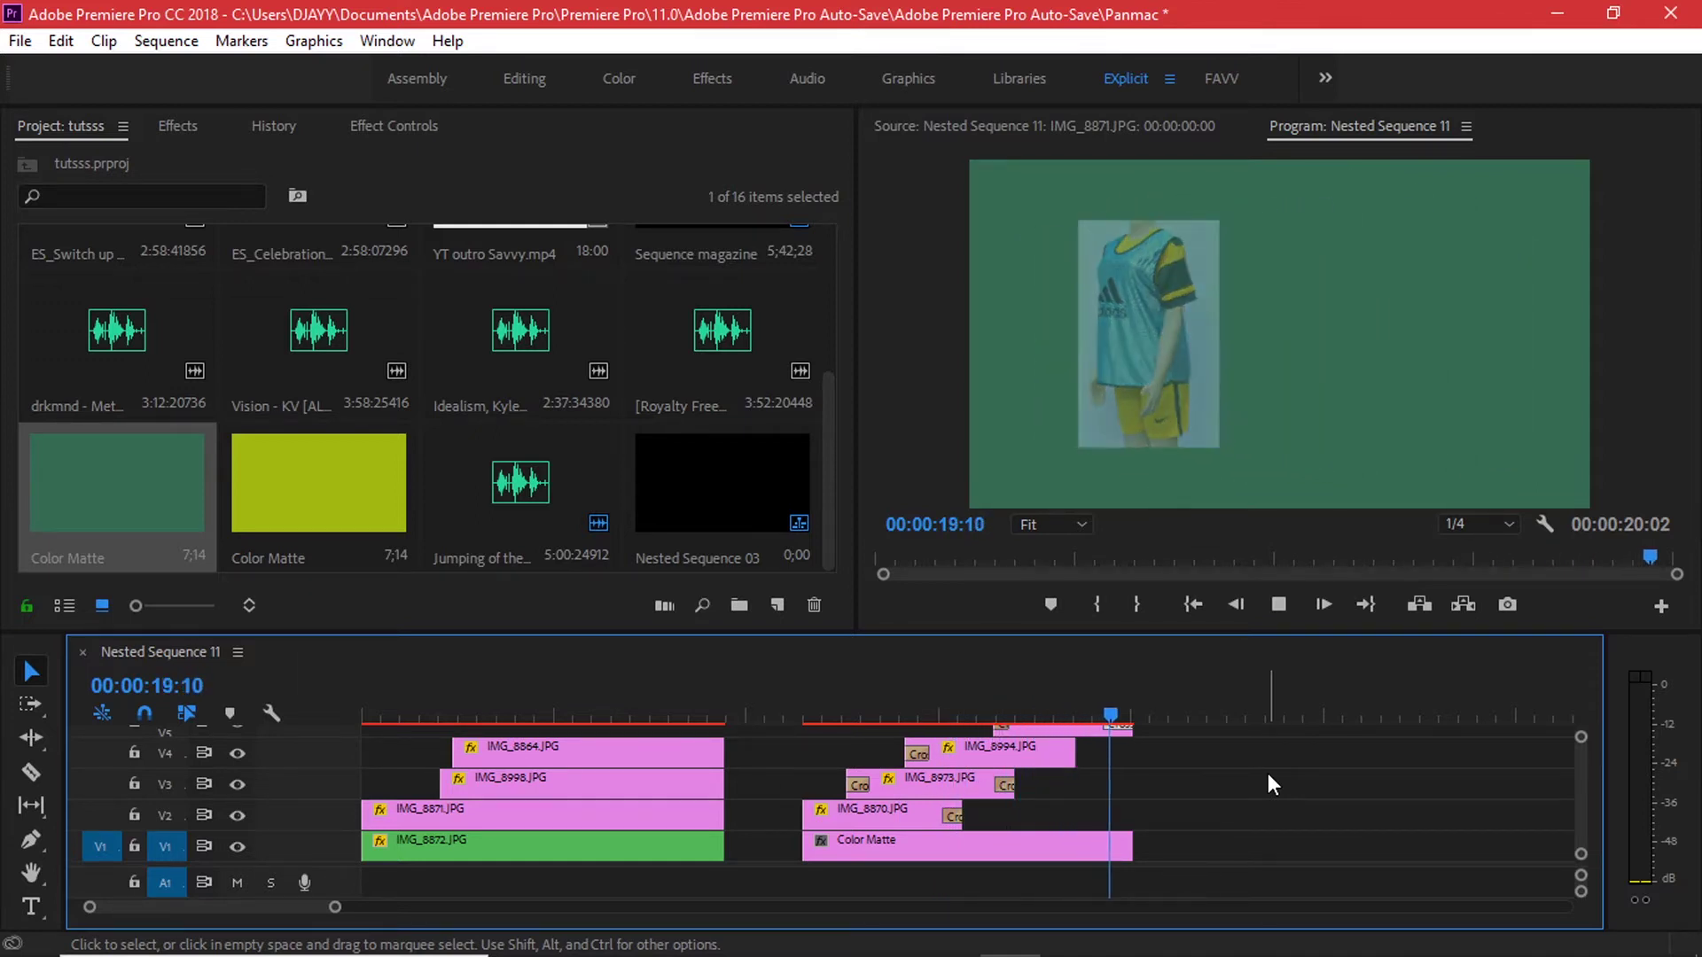
key("space")
left_click(921, 712)
mouse_move(917, 695)
left_mouse_down()
mouse_move(833, 693)
mouse_move(911, 688)
left_mouse_up()
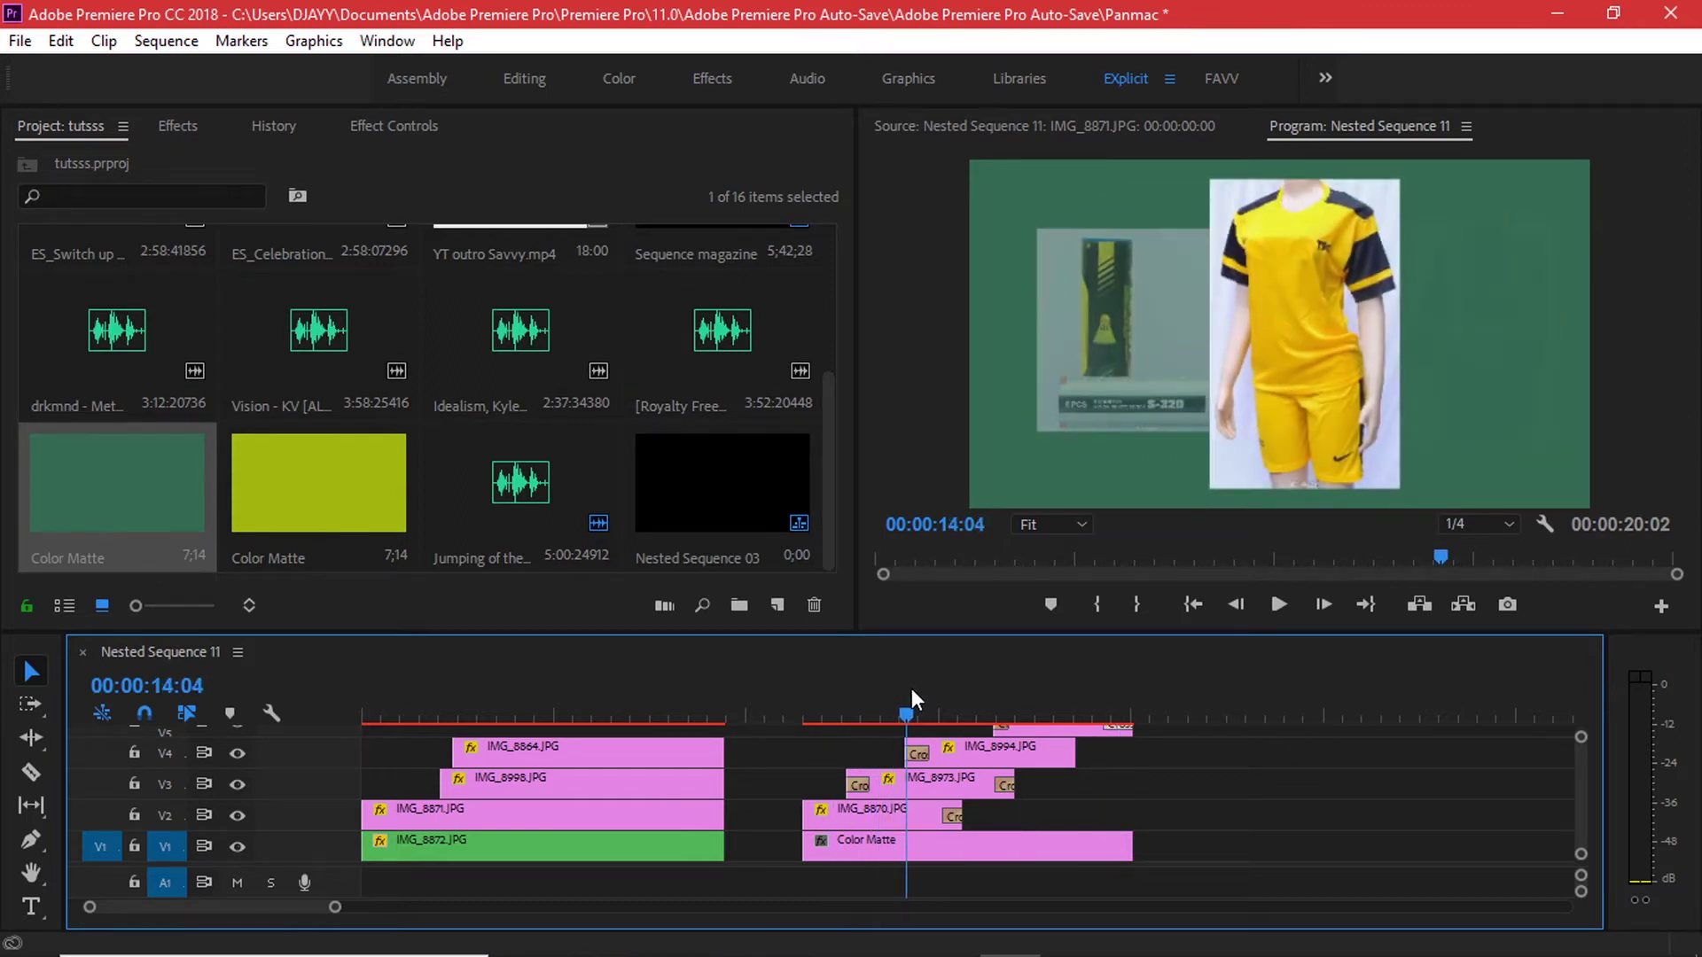
left_click_drag(911, 688, 1093, 654)
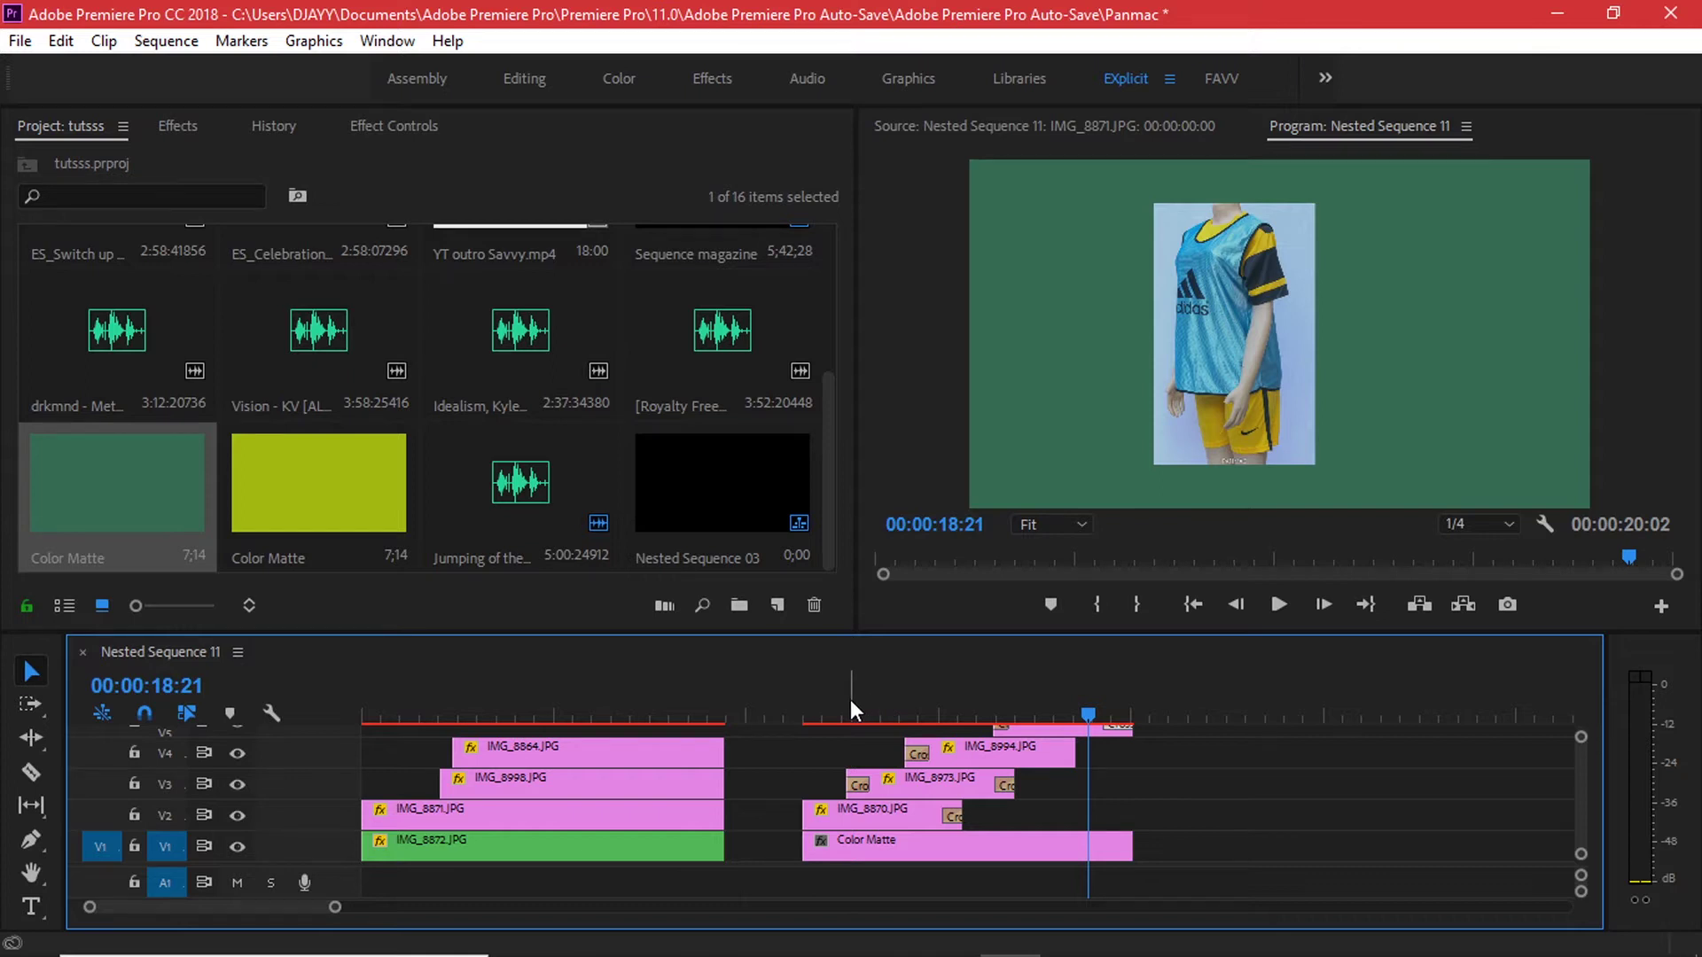
left_click_drag(815, 702, 881, 703)
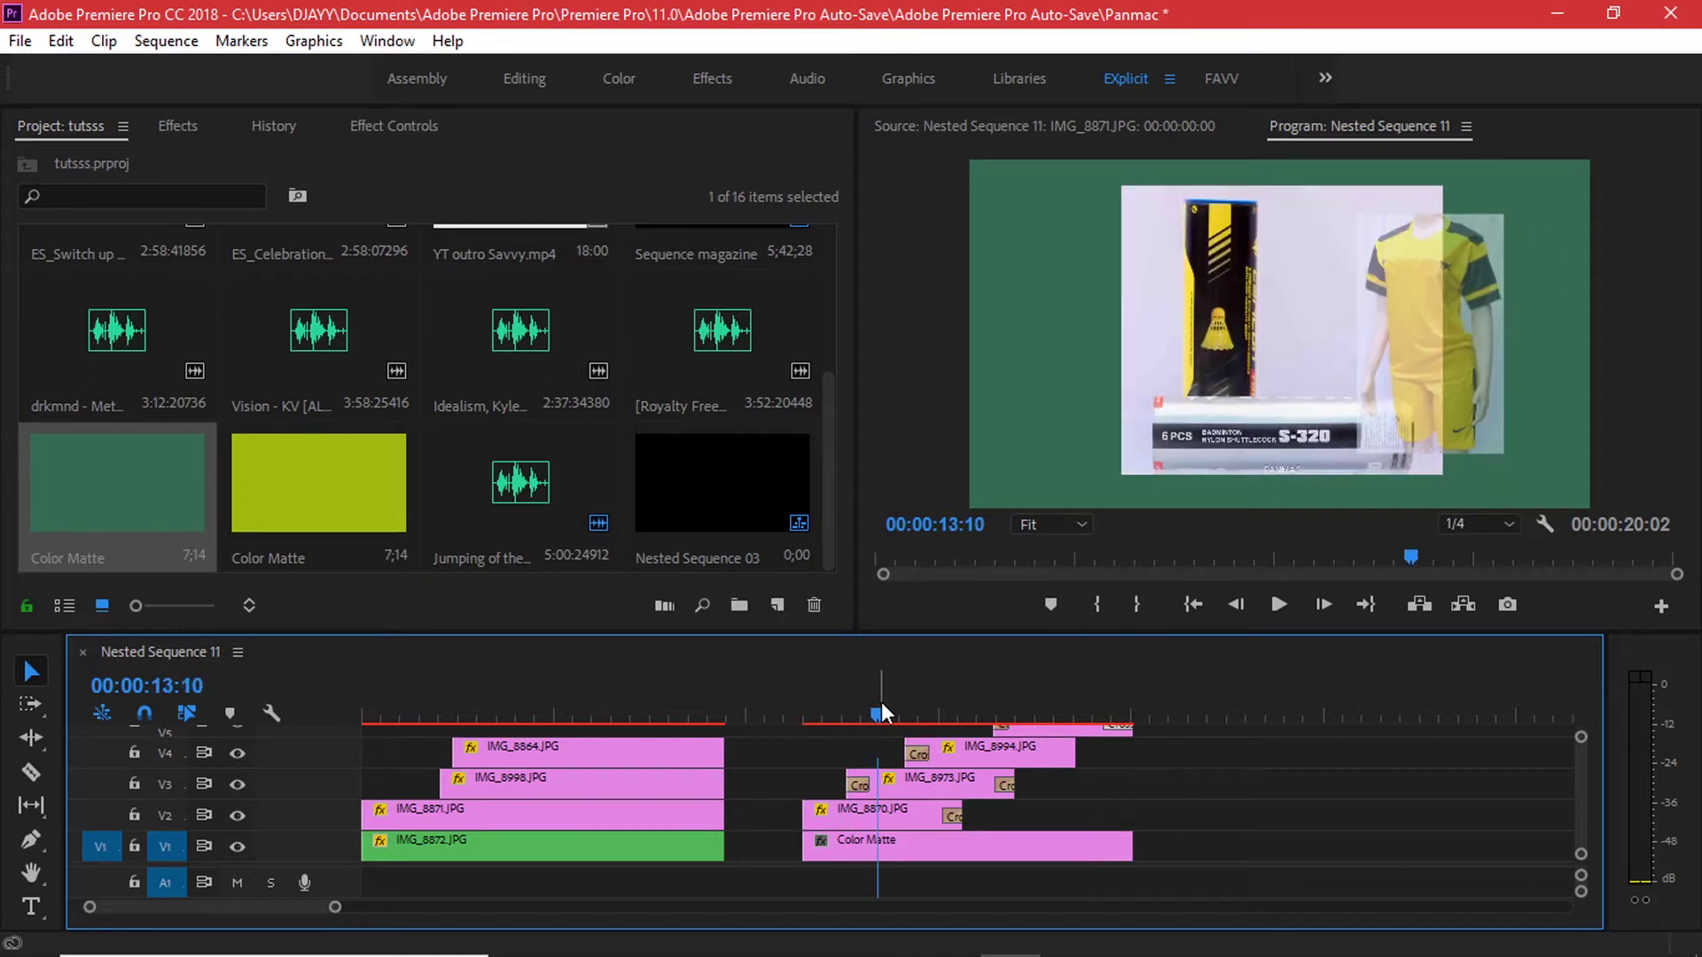
Add the photos IMG_7076, IMG_7088, IMG_7139 and IMG_7140 from the edited folder to track V1, after the existing clips
key("minus")
key("minus")
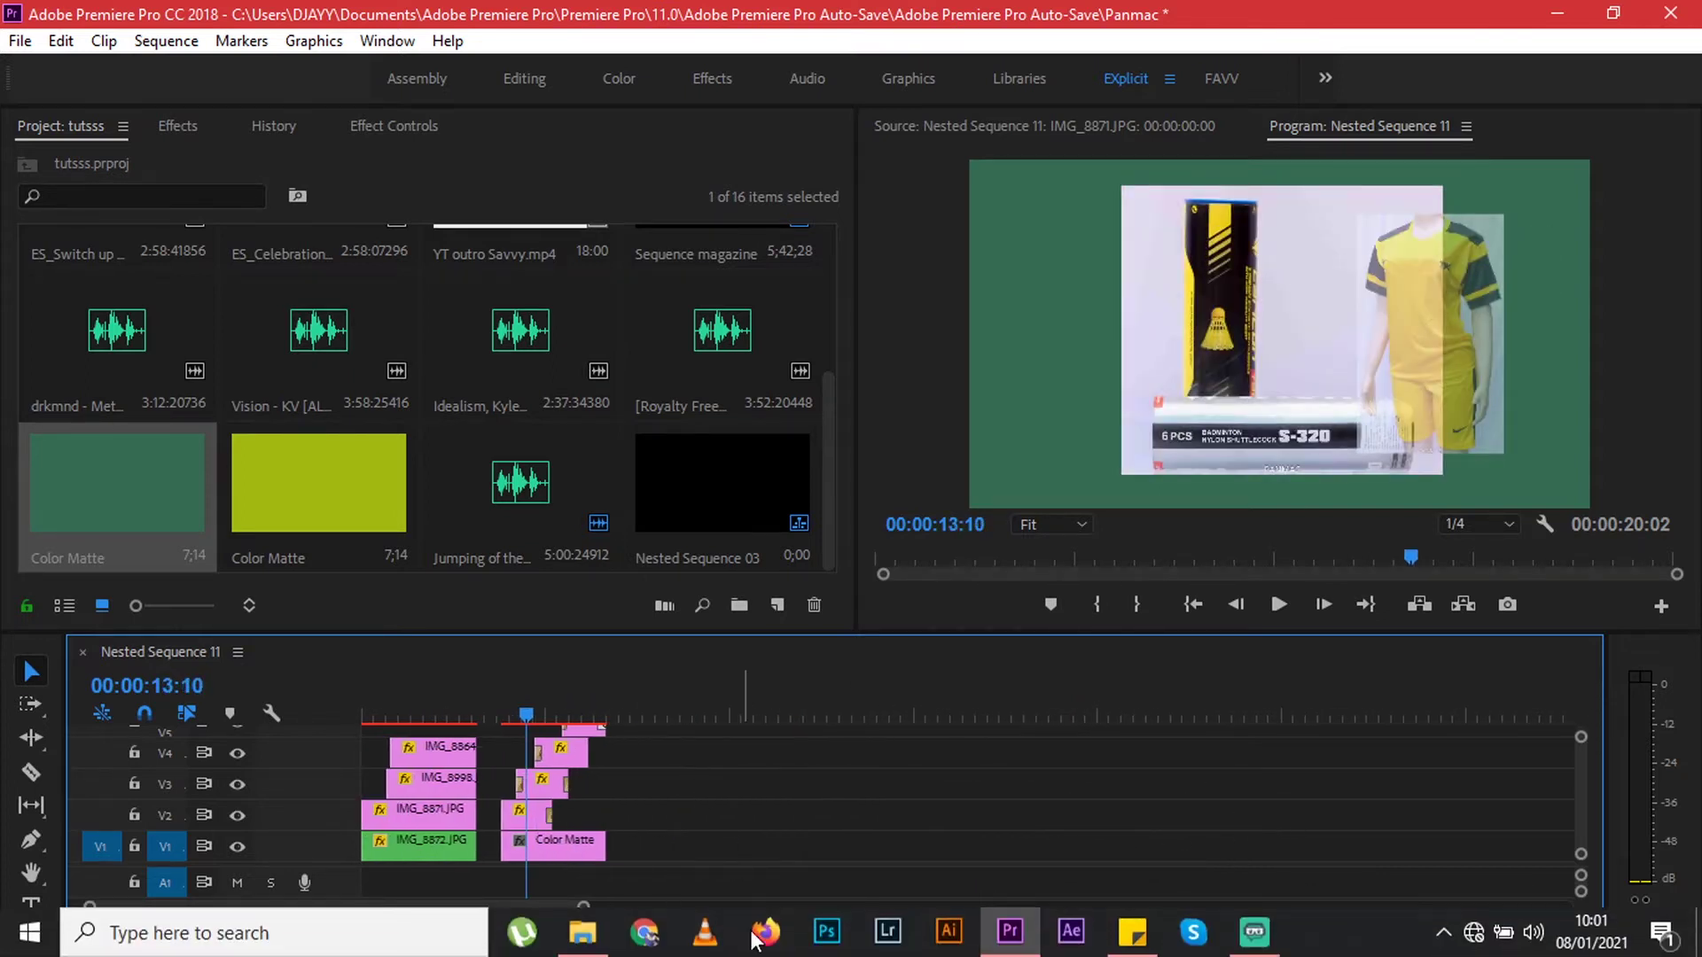
left_click(583, 931)
left_click_drag(833, 431, 1019, 846)
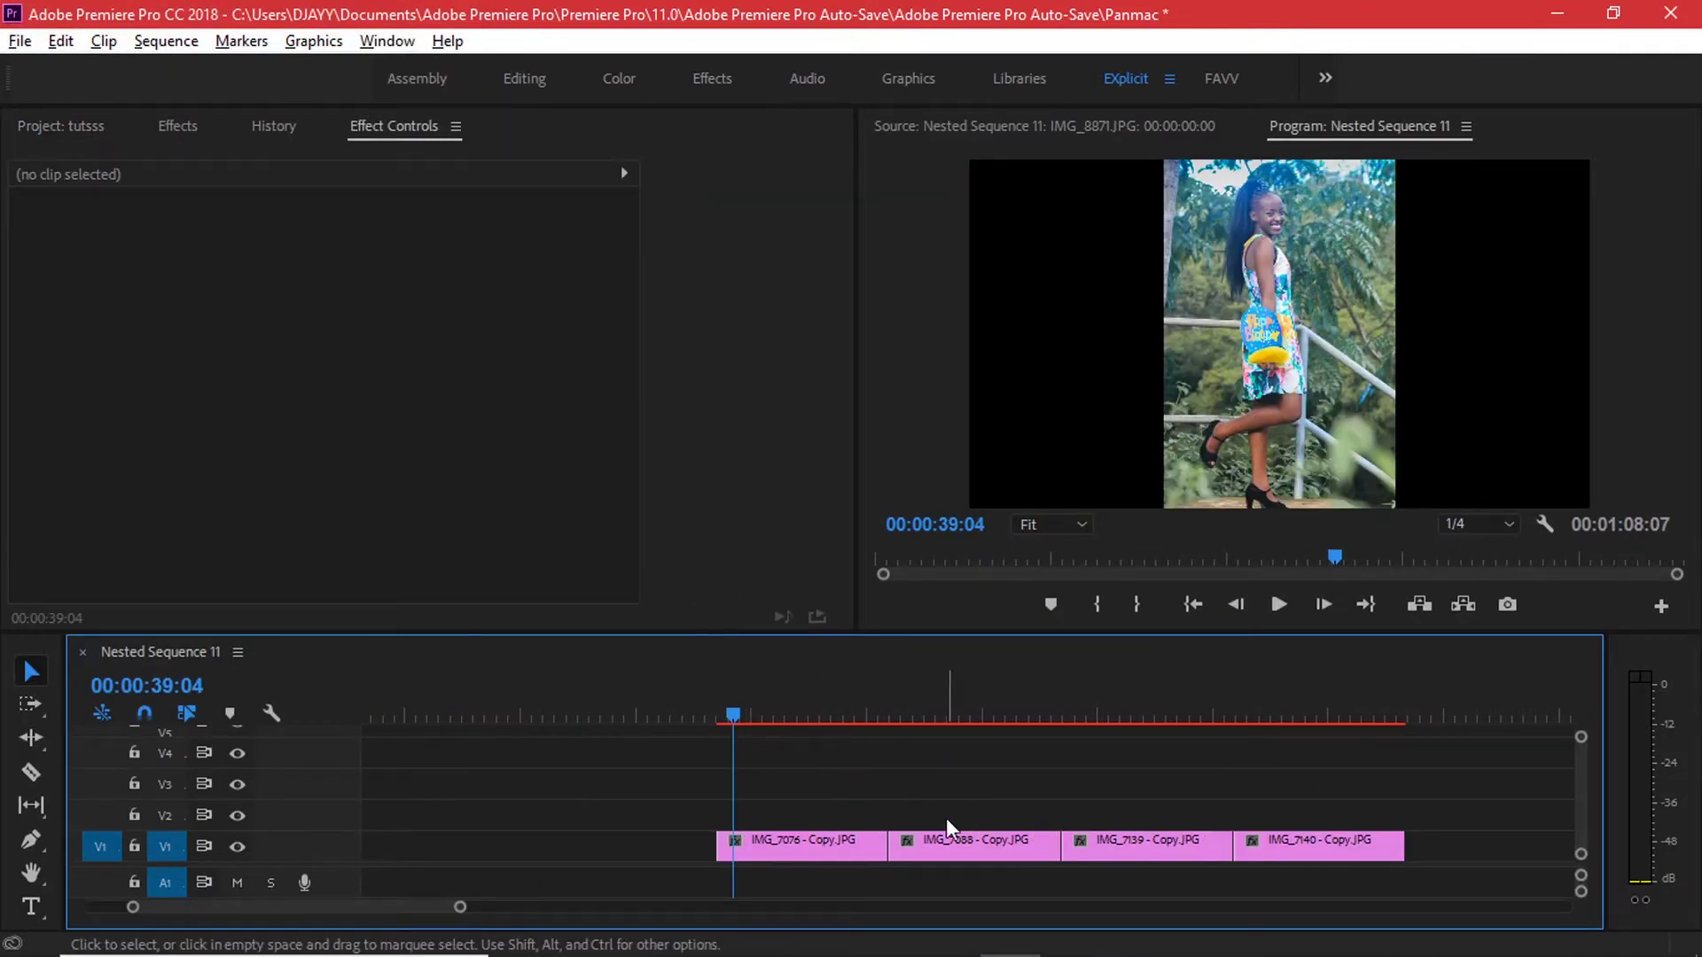
Stagger the photo clips with overlaps, placing IMG_7088 on V2, IMG_7139 on V3 and IMG_7140 on V4
left_click_drag(935, 848, 827, 818)
left_click_drag(1087, 858, 914, 796)
left_click_drag(1386, 847, 1104, 754)
left_click(998, 881)
scroll(847, 699, "up", 2)
left_click_drag(847, 701, 1108, 656)
left_click_drag(940, 681, 896, 700)
key("=")
Set the scale of IMG_7076 to 61 and its horizontal position to 1603
left_click(902, 848)
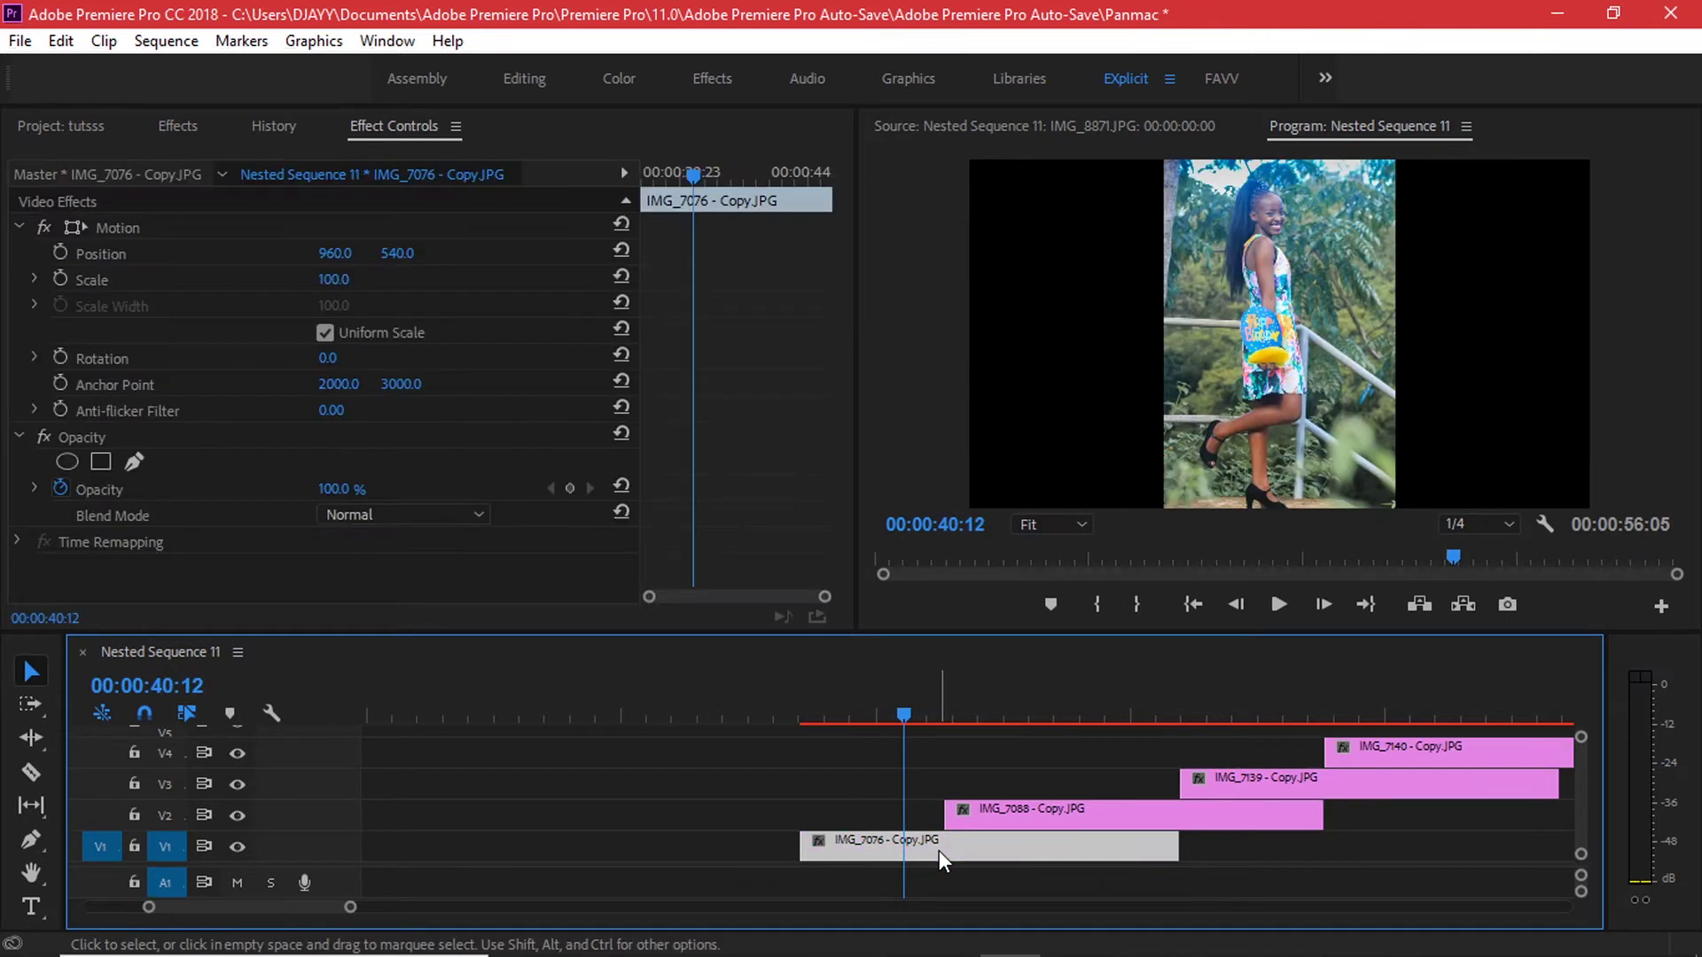
left_click_drag(333, 282, 298, 282)
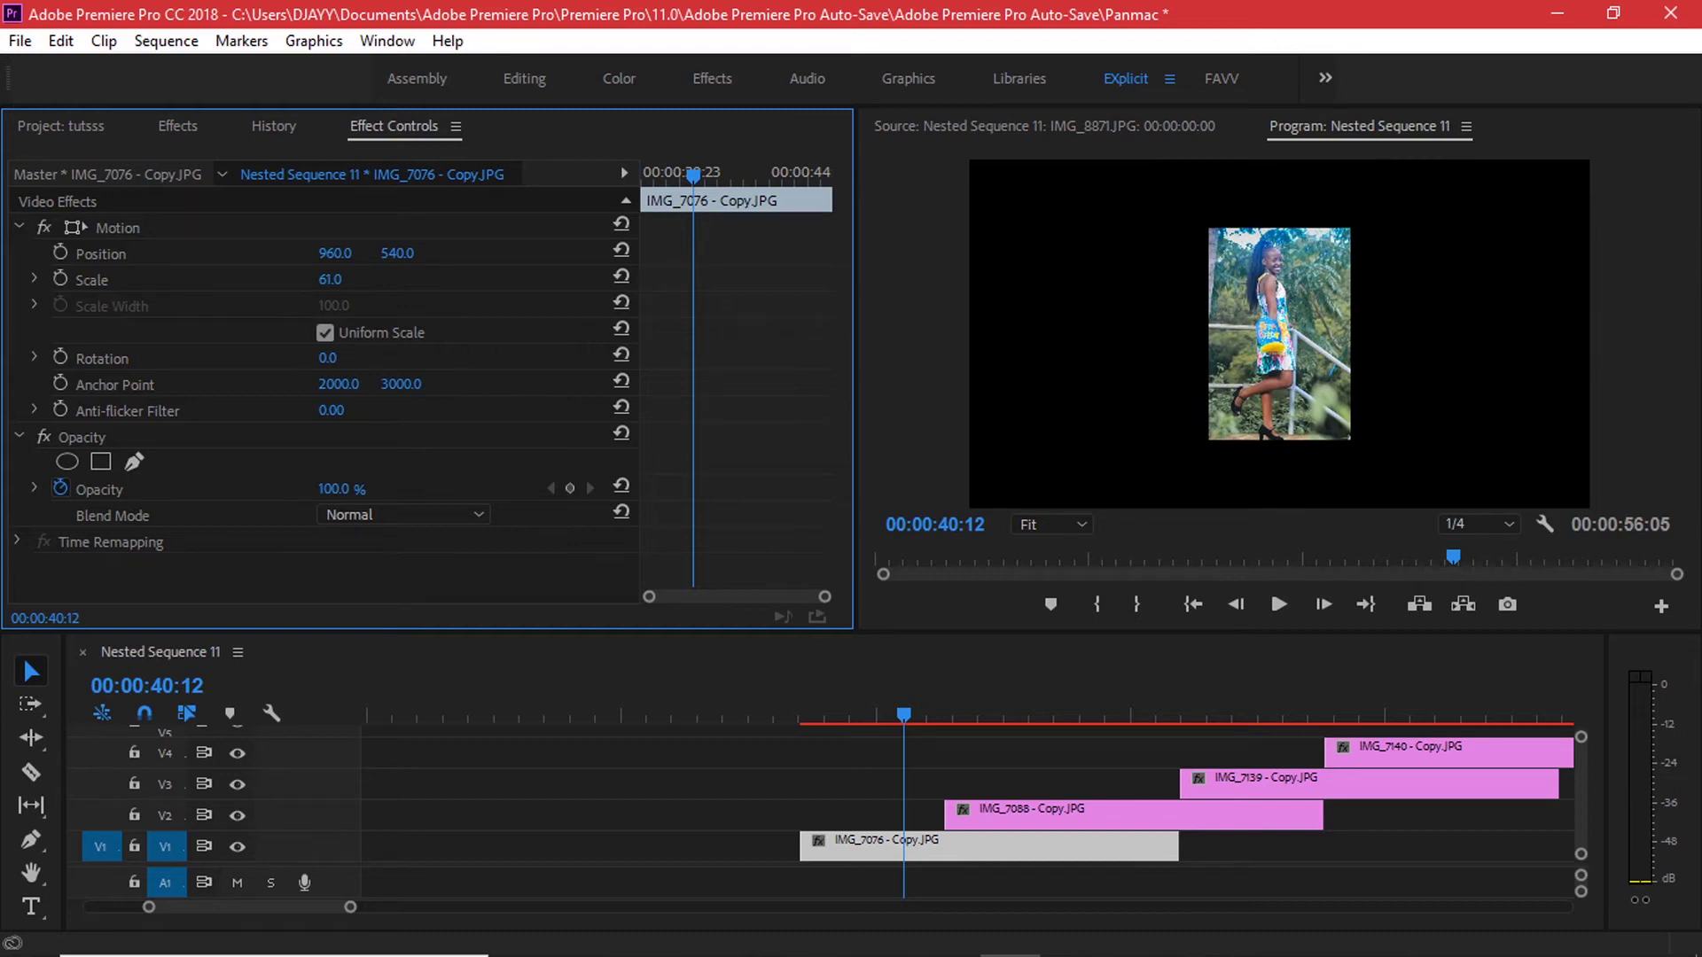
left_click_drag(336, 257, 394, 257)
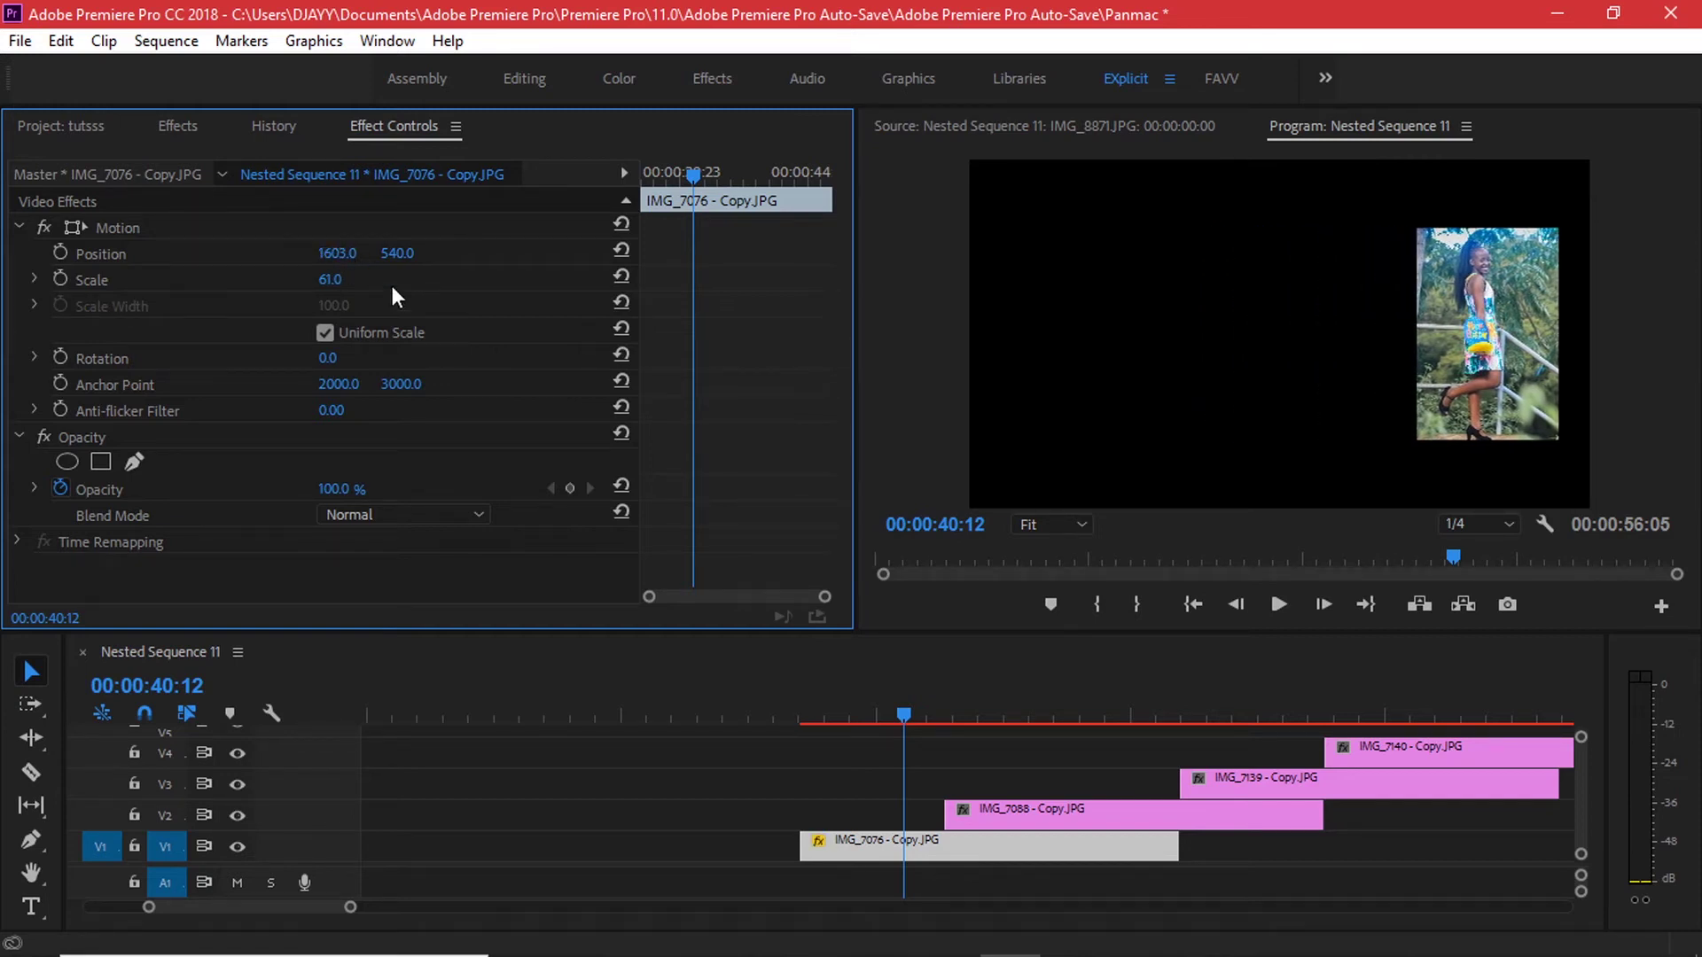
Set the scale of IMG_7088 to 63 and its horizontal position to 1602
left_click_drag(904, 705, 1018, 687)
left_click(1019, 814)
left_click_drag(331, 279, 395, 253)
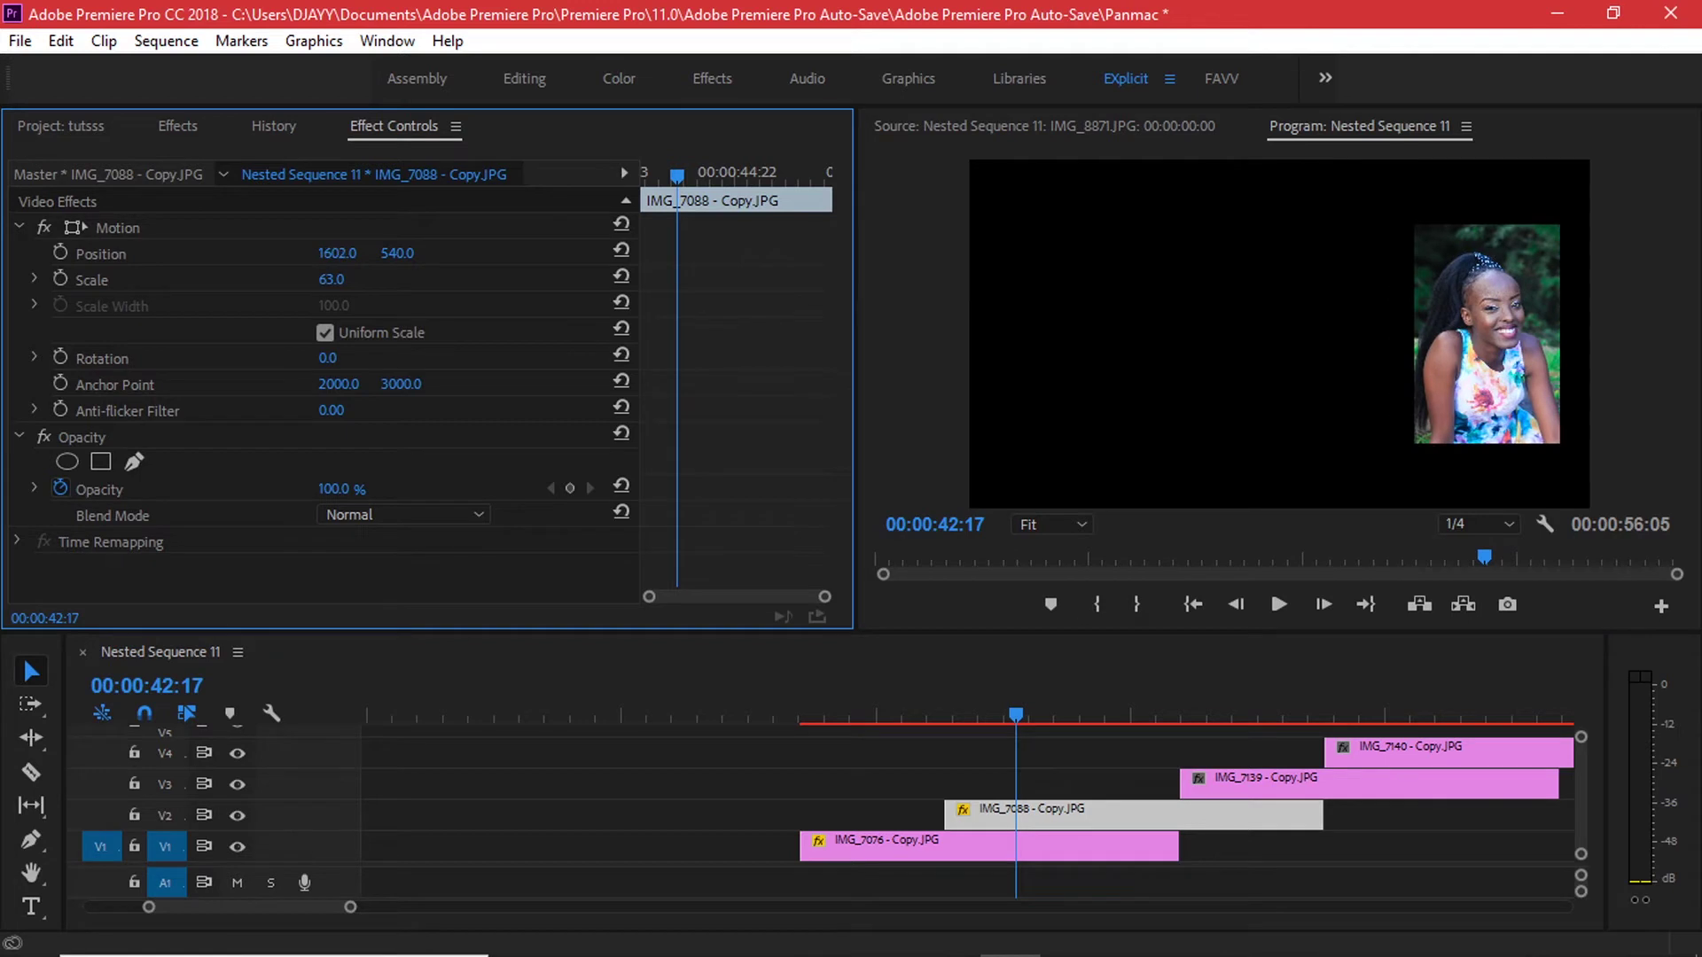
Scale down IMG_7139 and shift it horizontally to the right side of the frame, matching the previous photos
left_click(1216, 789)
scroll(1152, 762, "right", 2)
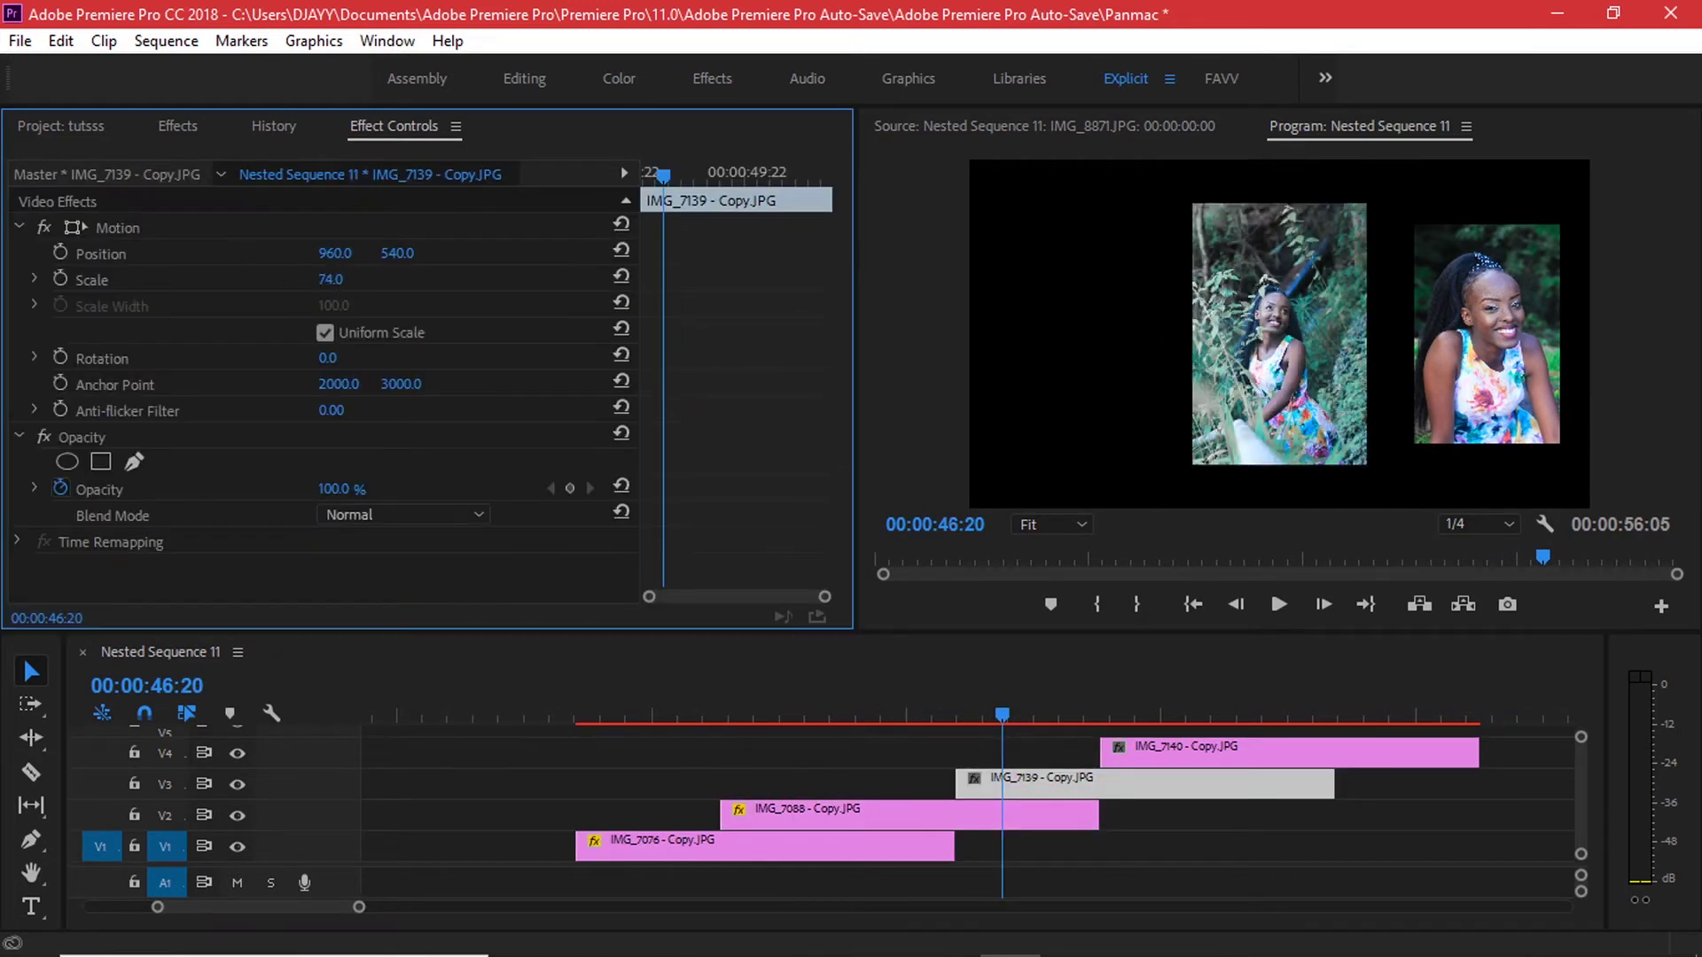
mouse_move(330, 280)
left_mouse_down()
mouse_move(310, 279)
mouse_move(390, 252)
mouse_move(346, 256)
left_mouse_up()
Set the scale of IMG_7140 to 65 and its horizontal position to 1602
left_click(1159, 715)
left_click(1241, 752)
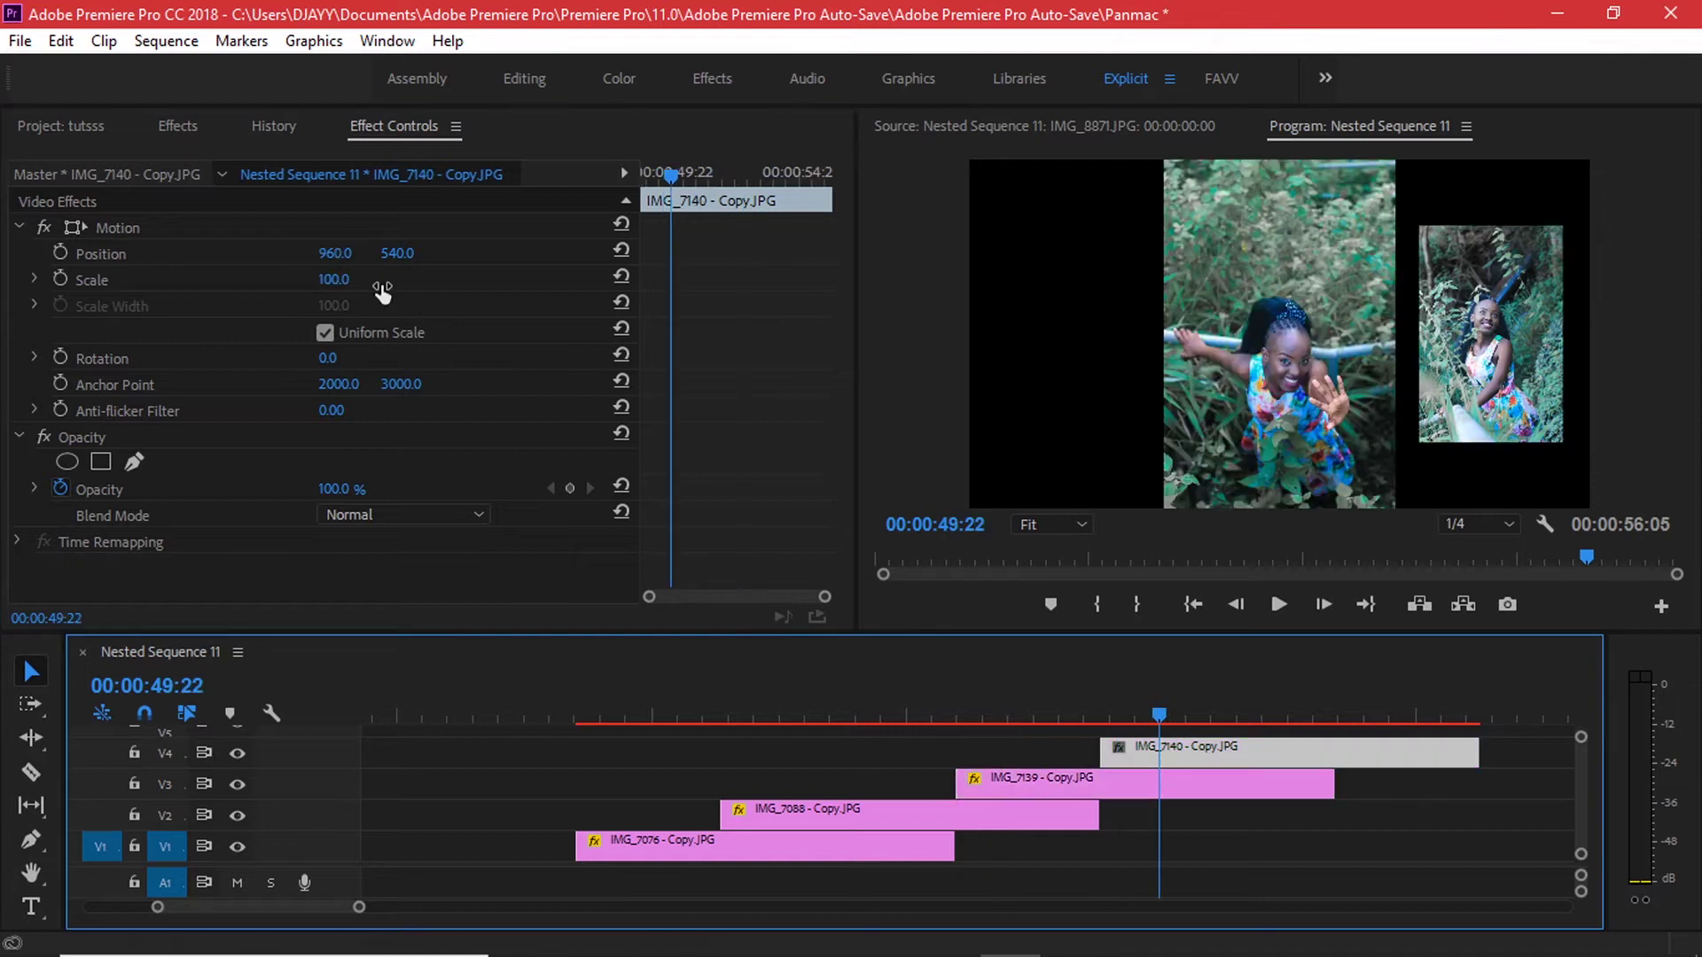
left_click_drag(331, 279, 463, 257)
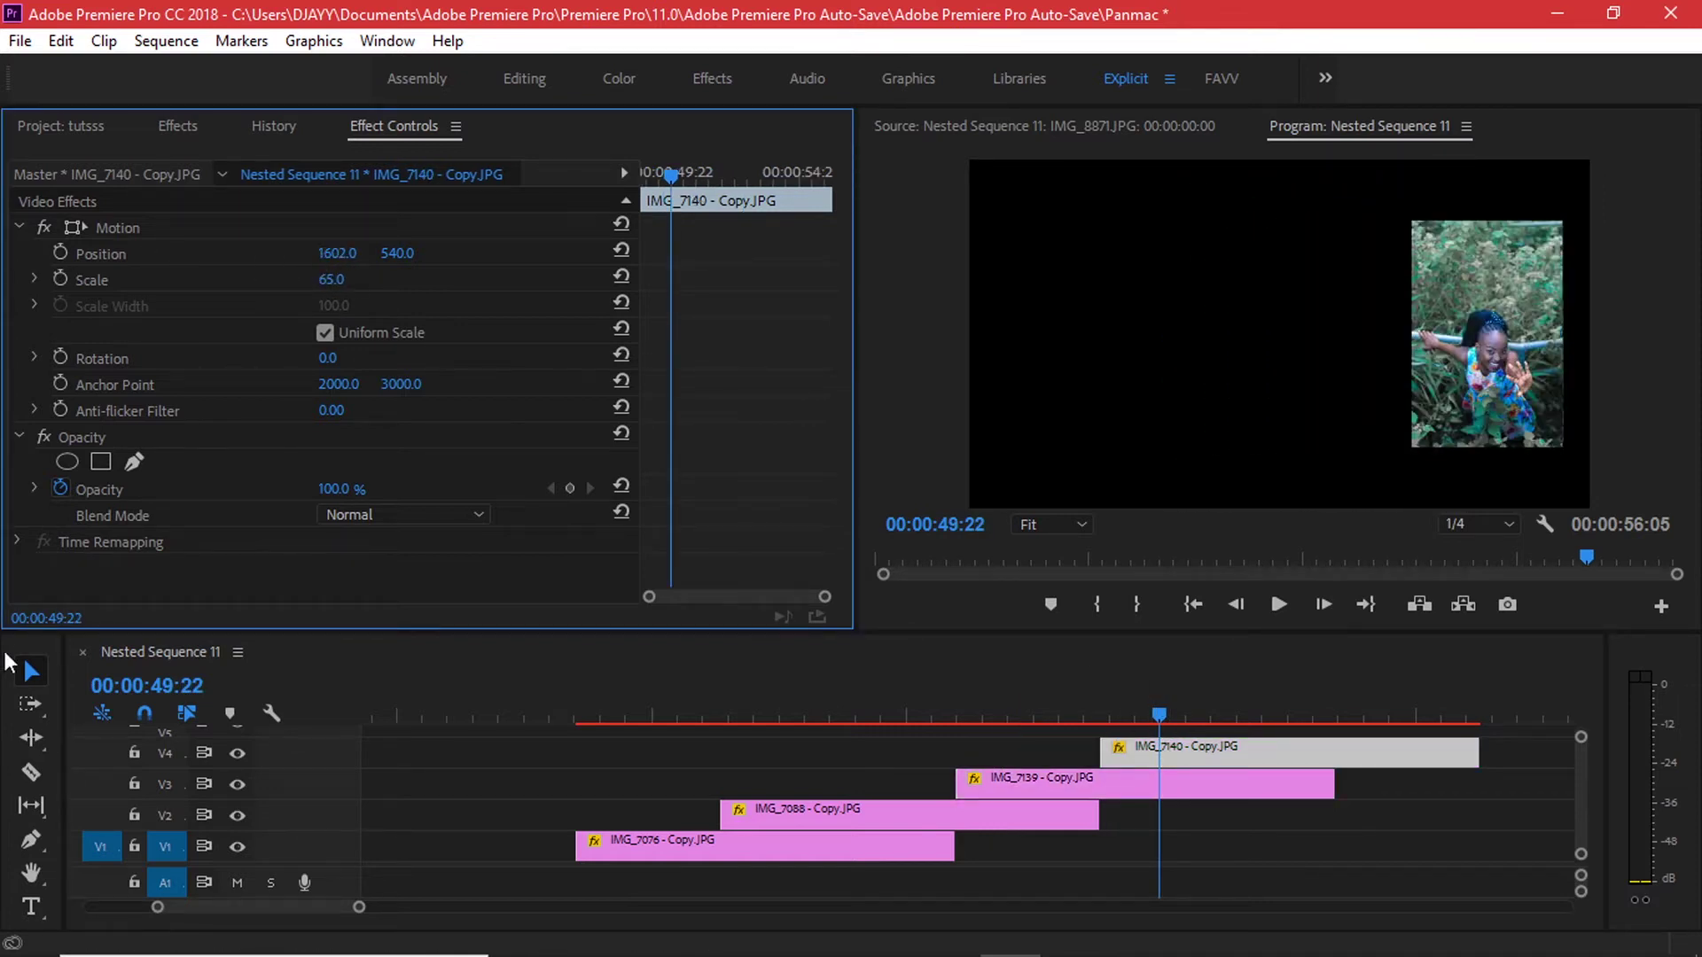
Add a Cross Dissolve at the start of the IMG_7076 clip and shorten it to 20 frames
left_click(667, 784)
scroll(662, 789, "down", 2)
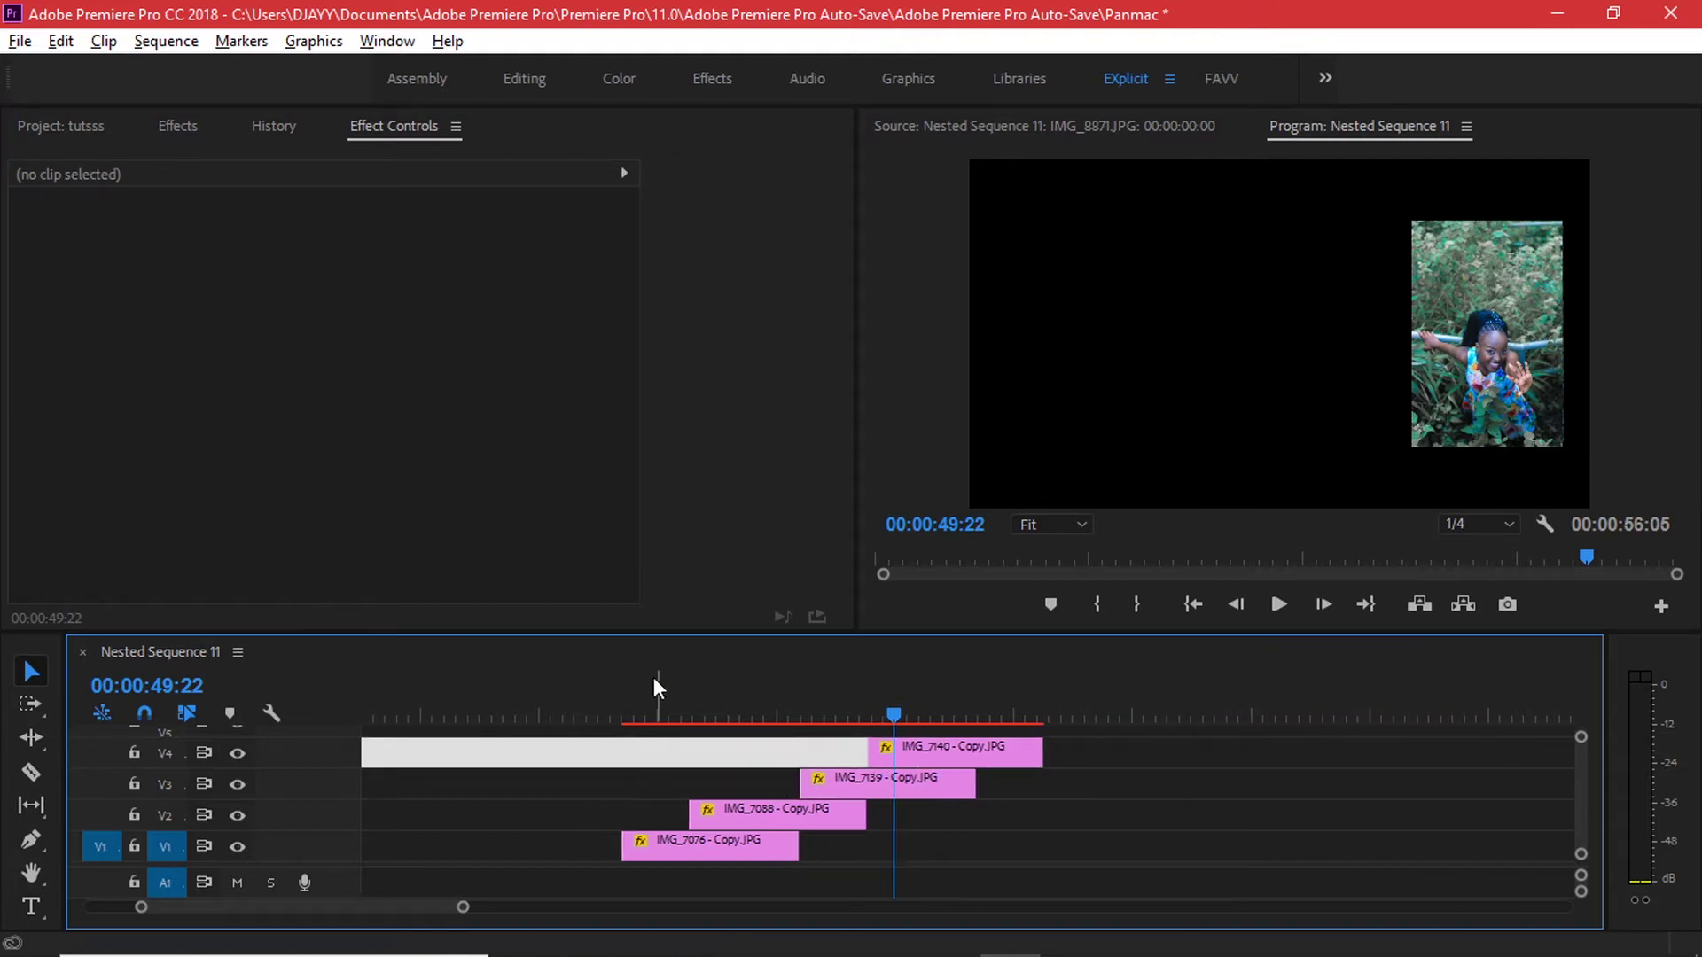
left_click(631, 710)
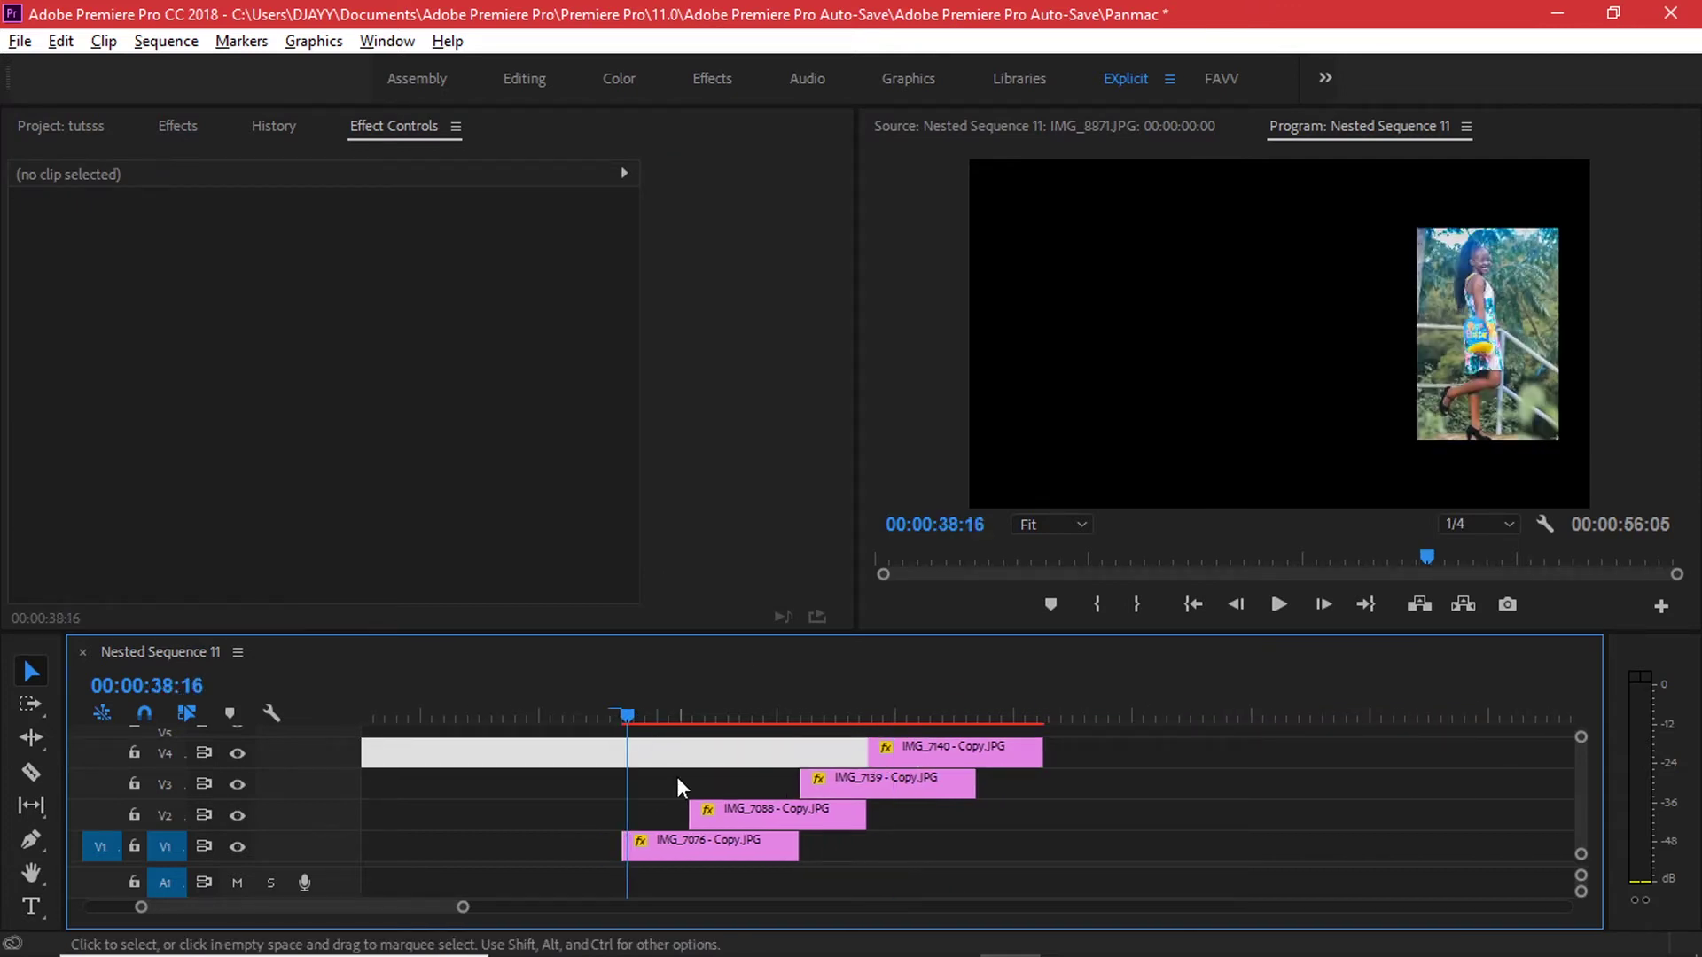
scroll(676, 775, "up", 2)
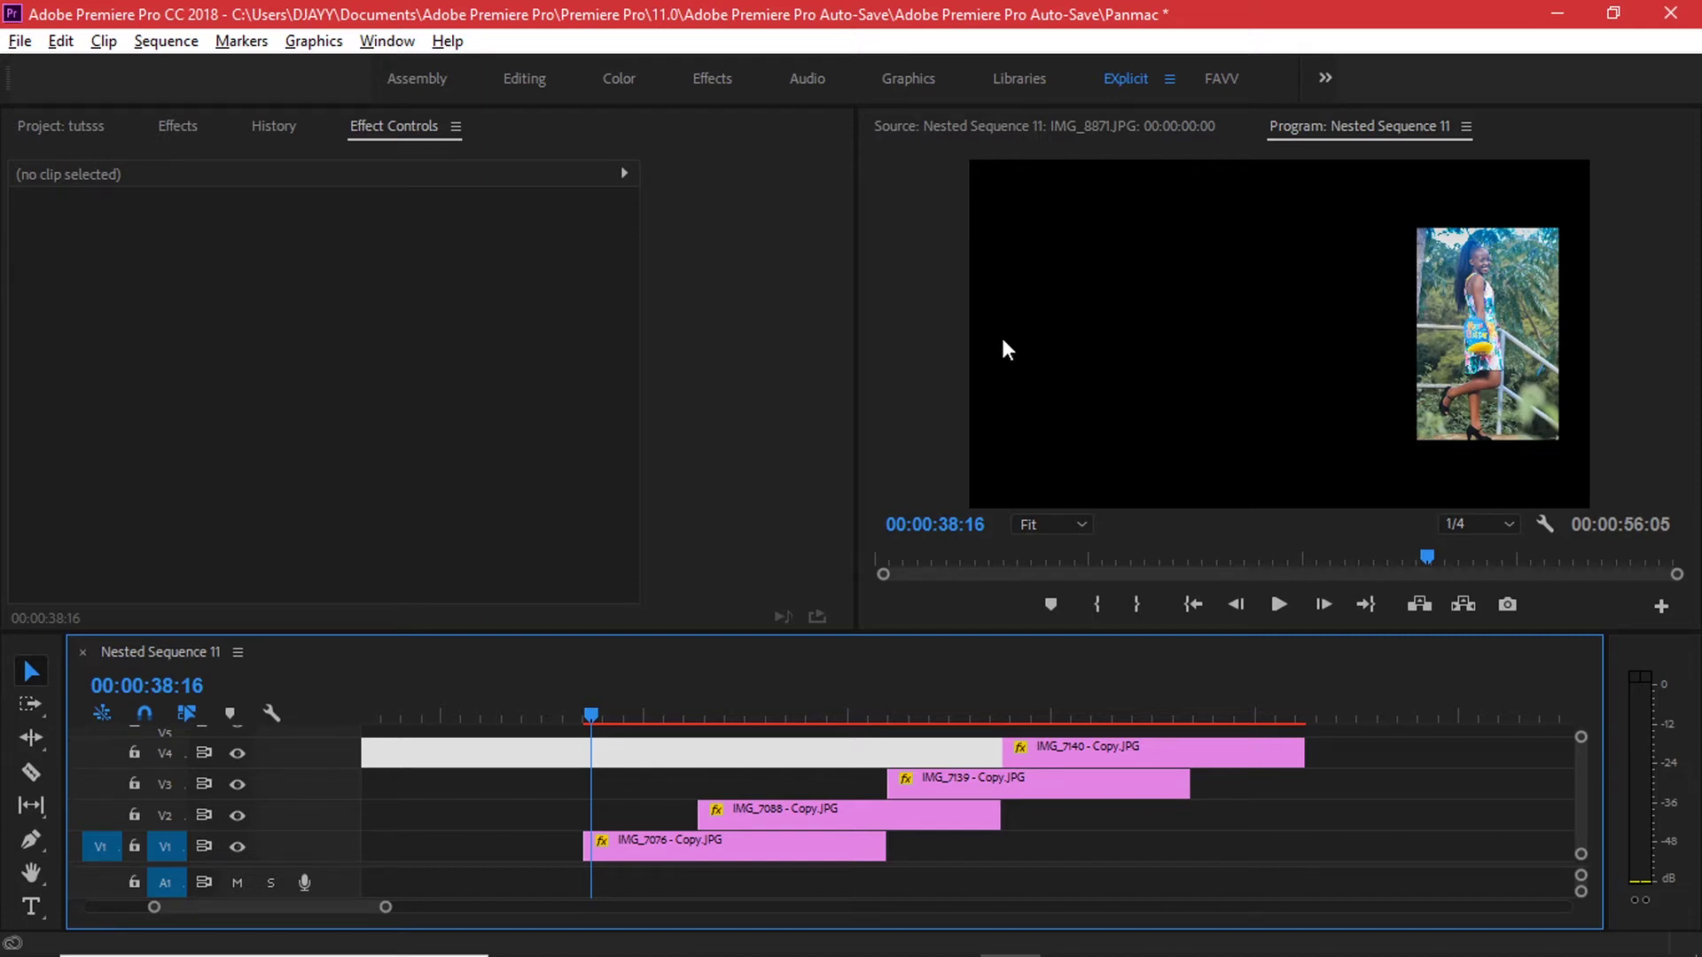
left_click(682, 846)
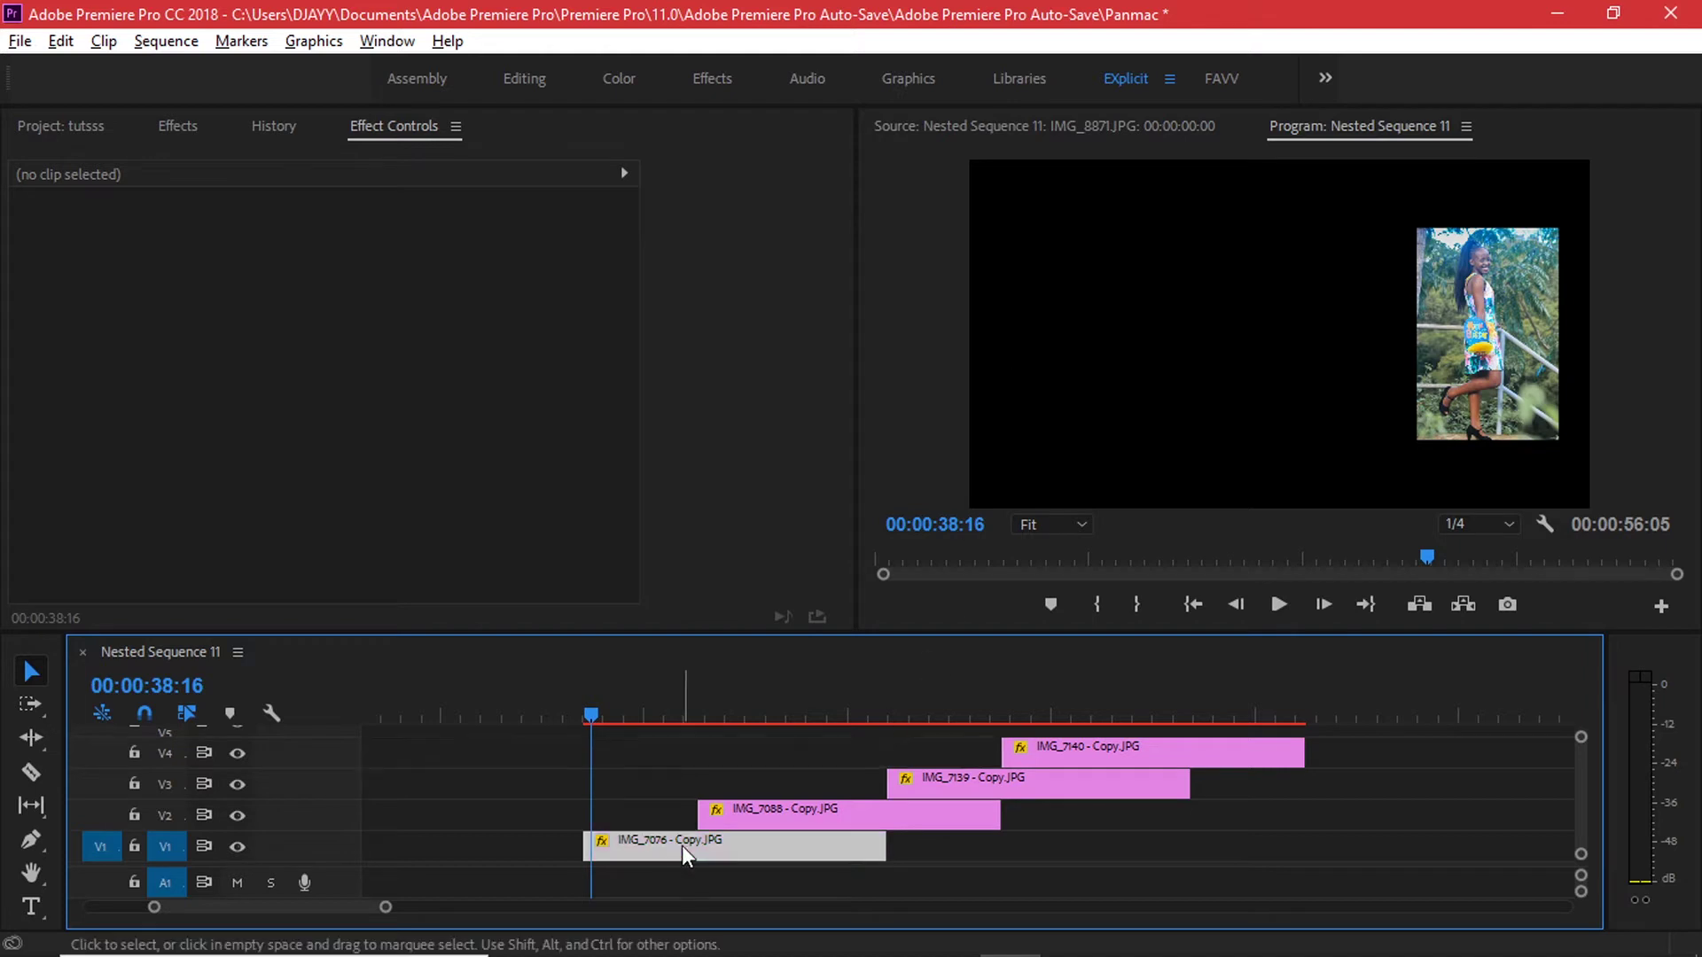
left_click(594, 849)
left_click(620, 844)
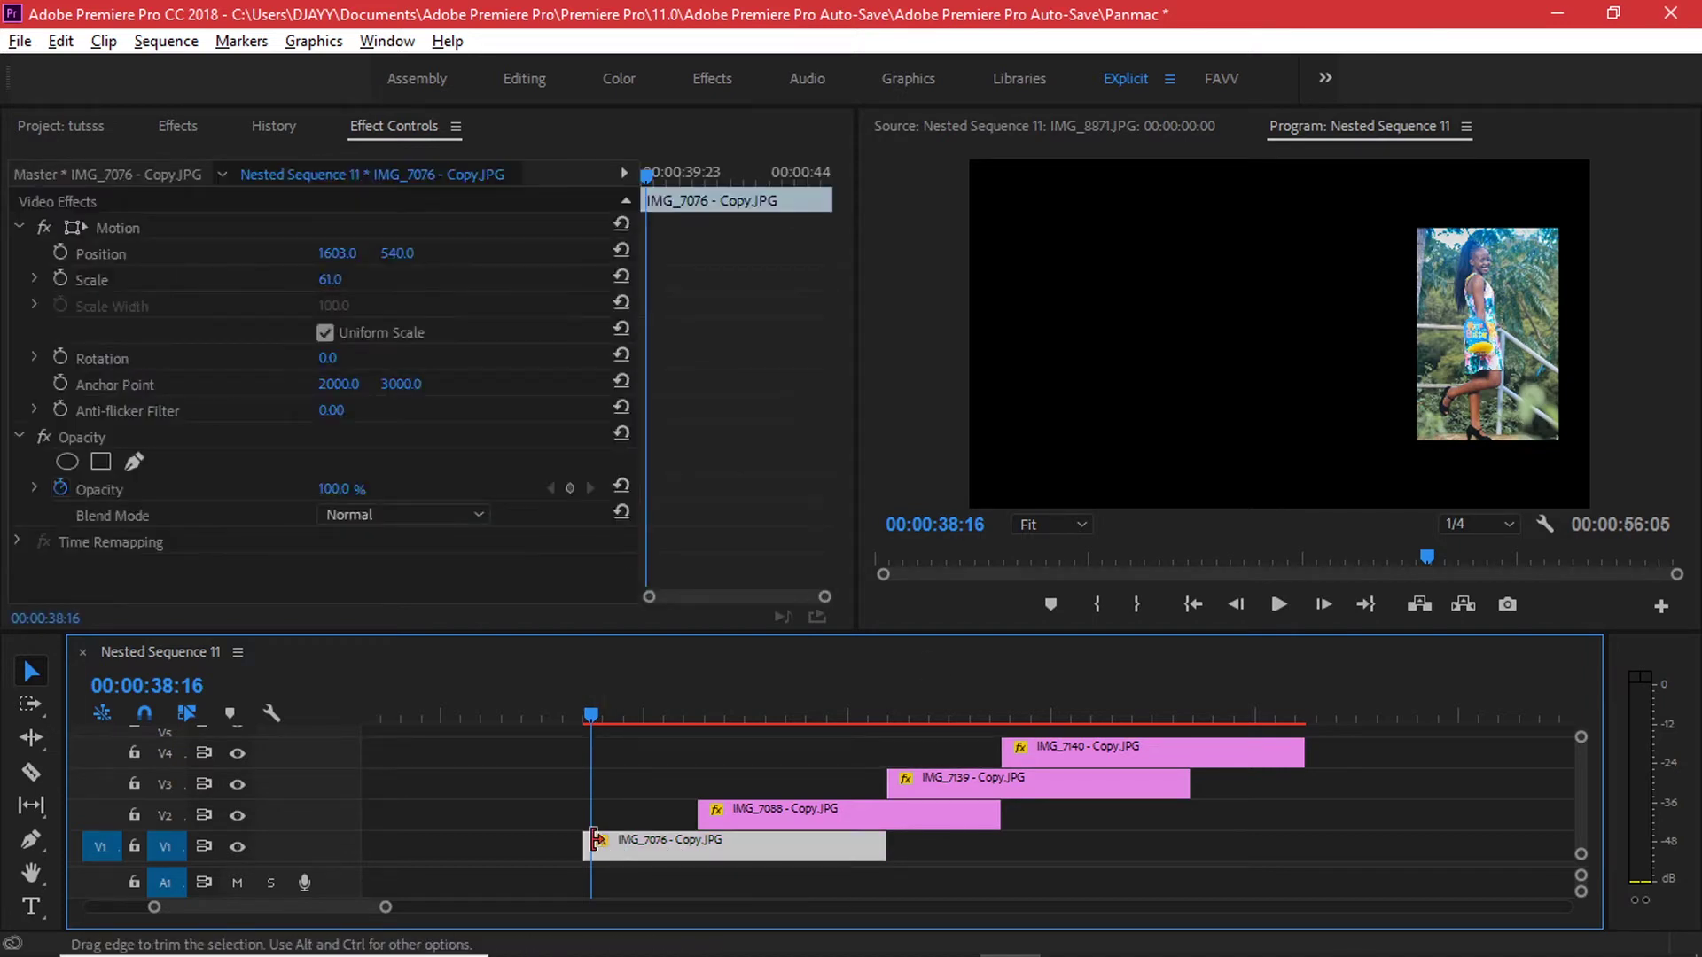
left_click(572, 840)
right_click(572, 840)
left_click(656, 798)
left_click_drag(700, 847, 618, 847)
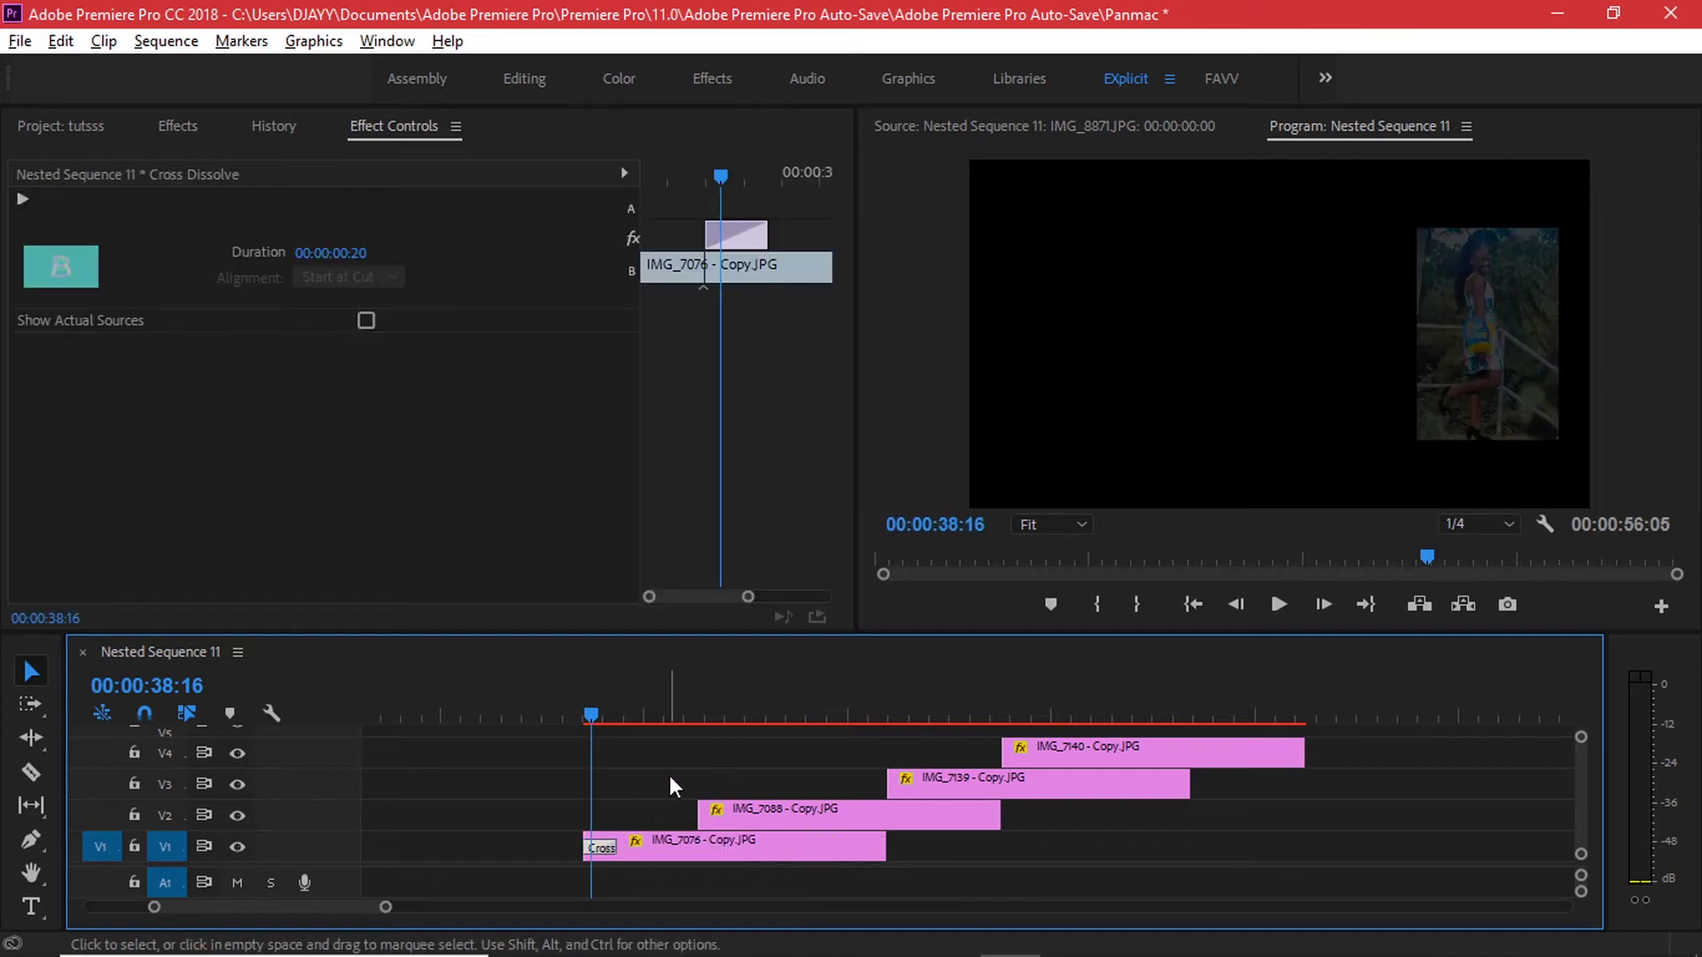
Enable Position and Scale keyframing on IMG_7076 and place the first keyframes at the start of the clip
left_click(658, 766)
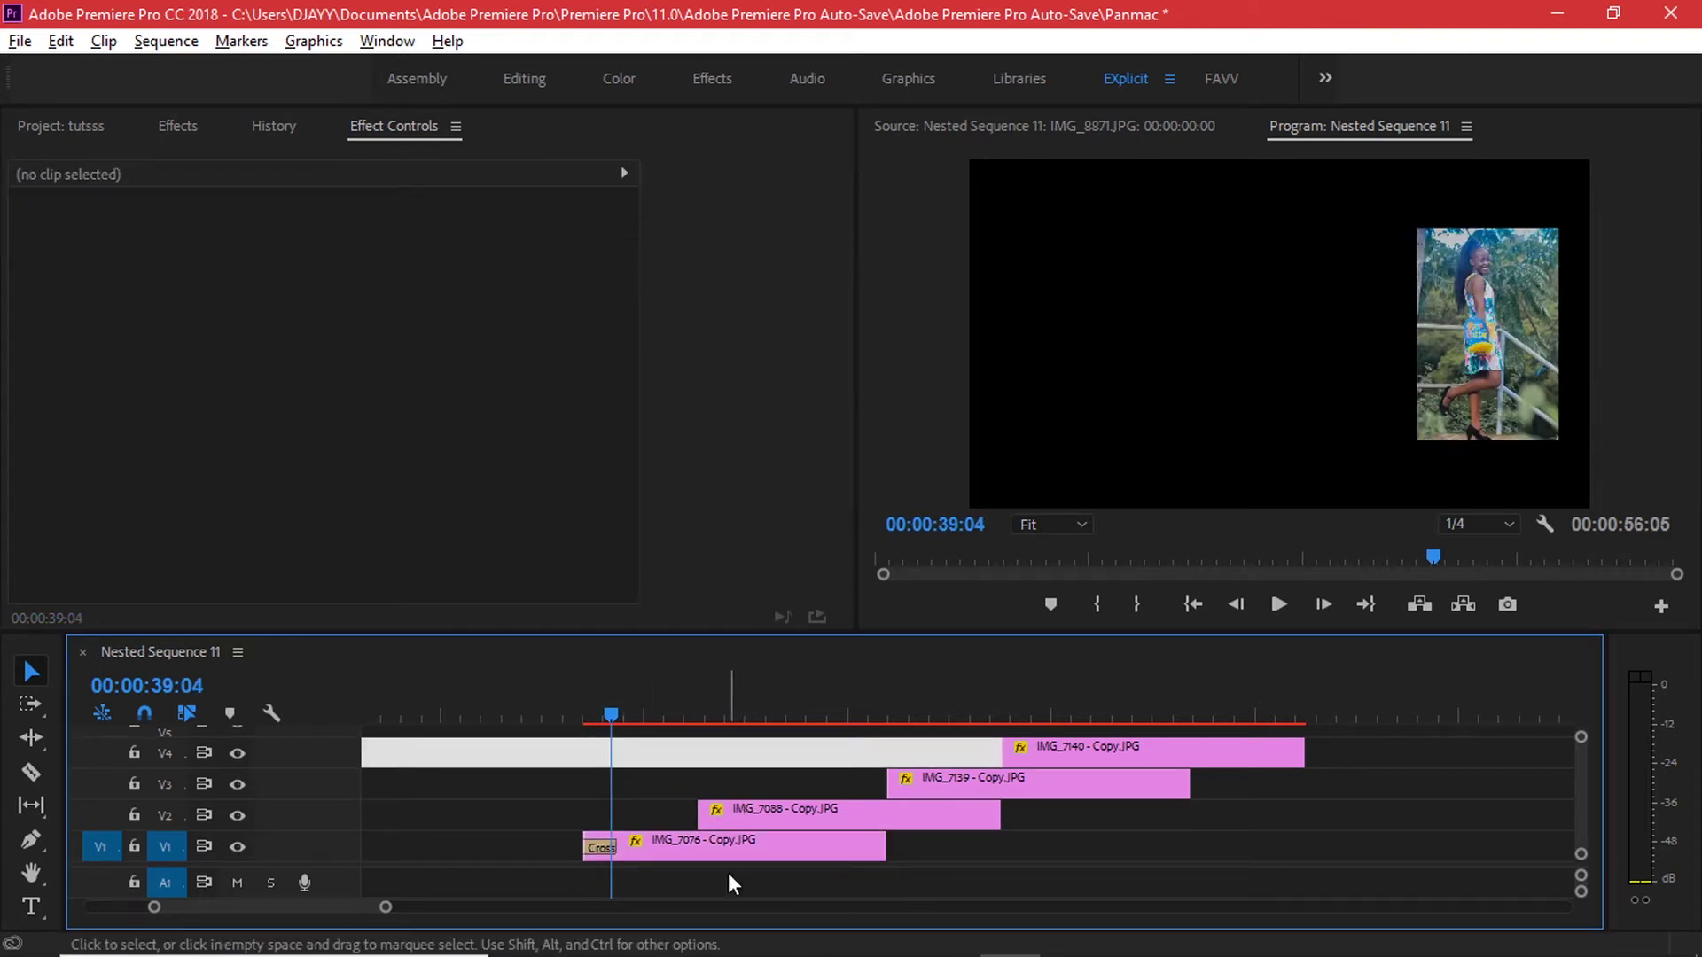
left_click(719, 841)
left_click(407, 124)
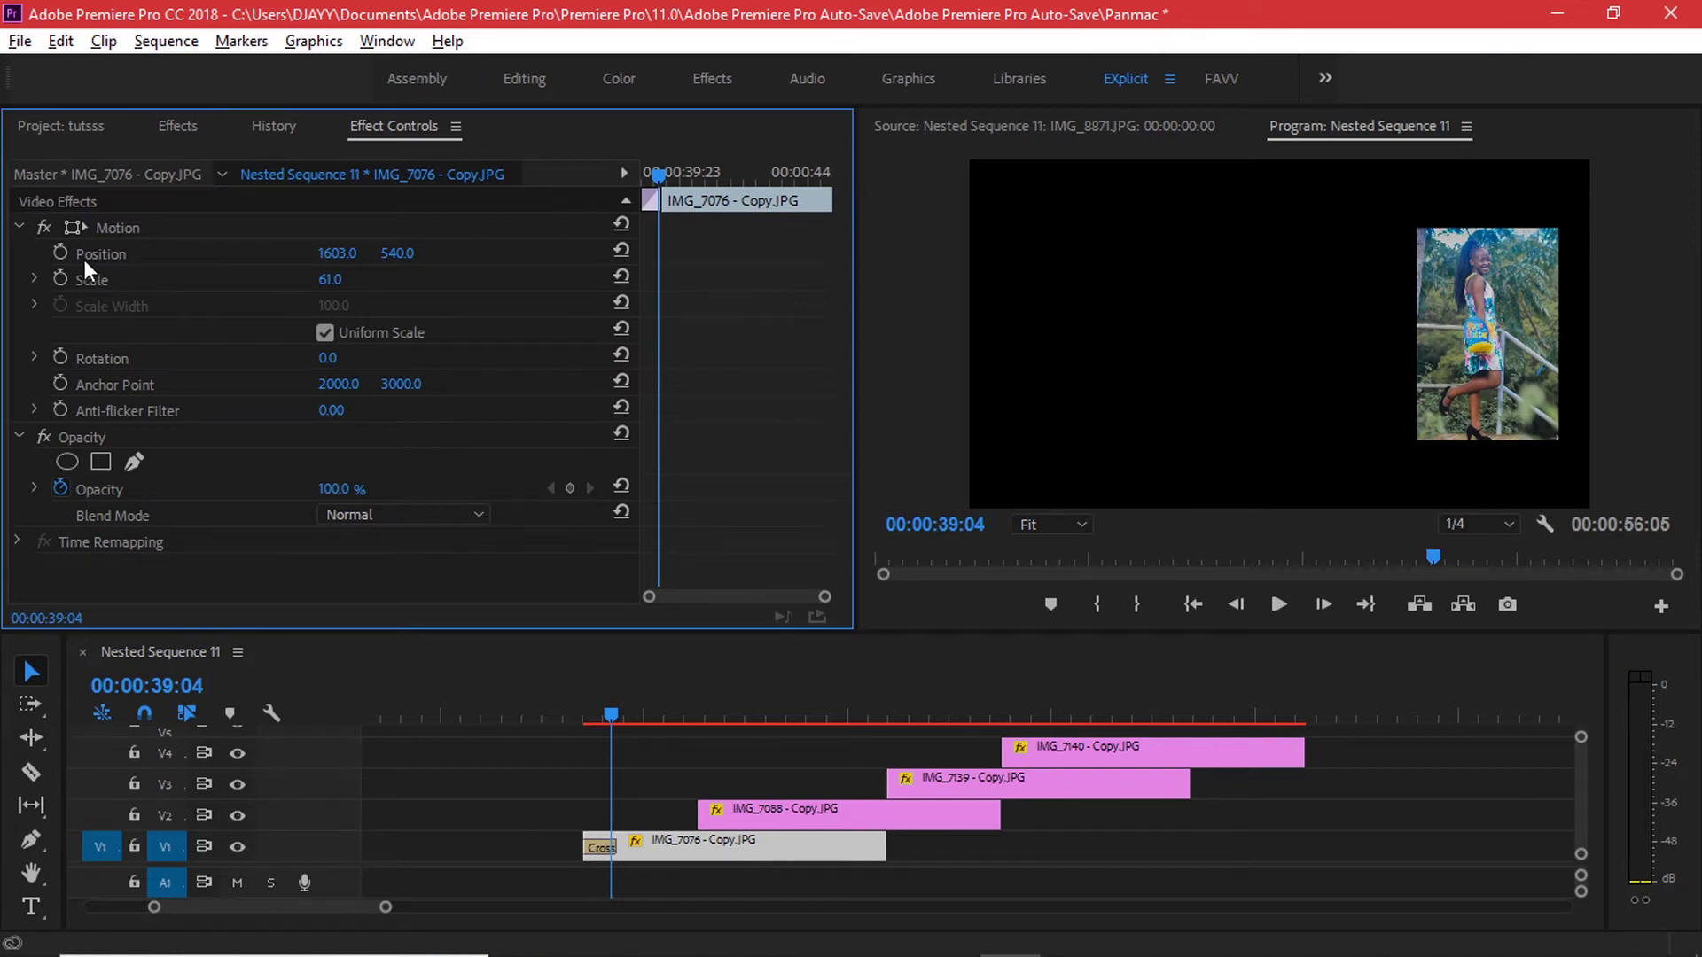
left_click(56, 256)
left_click(57, 278)
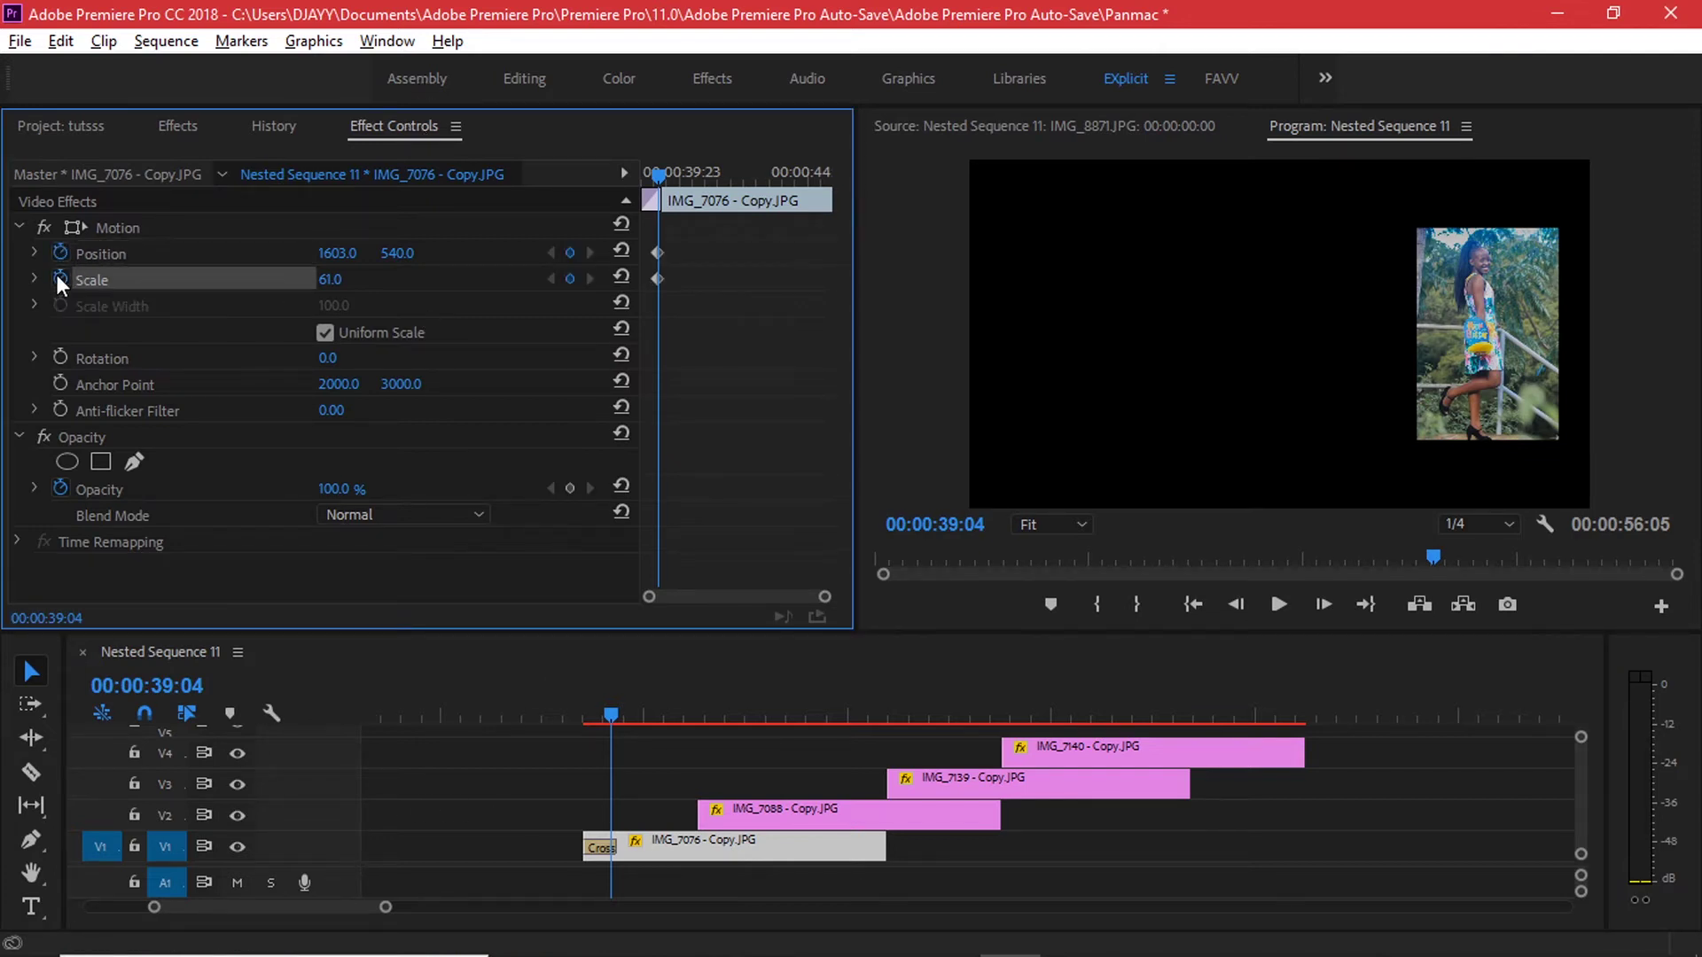
left_click_drag(657, 254, 644, 253)
At 00:00:40:04, keyframe IMG_7076 with a horizontal position of 966 and a scale of 87
left_click_drag(660, 177, 685, 170)
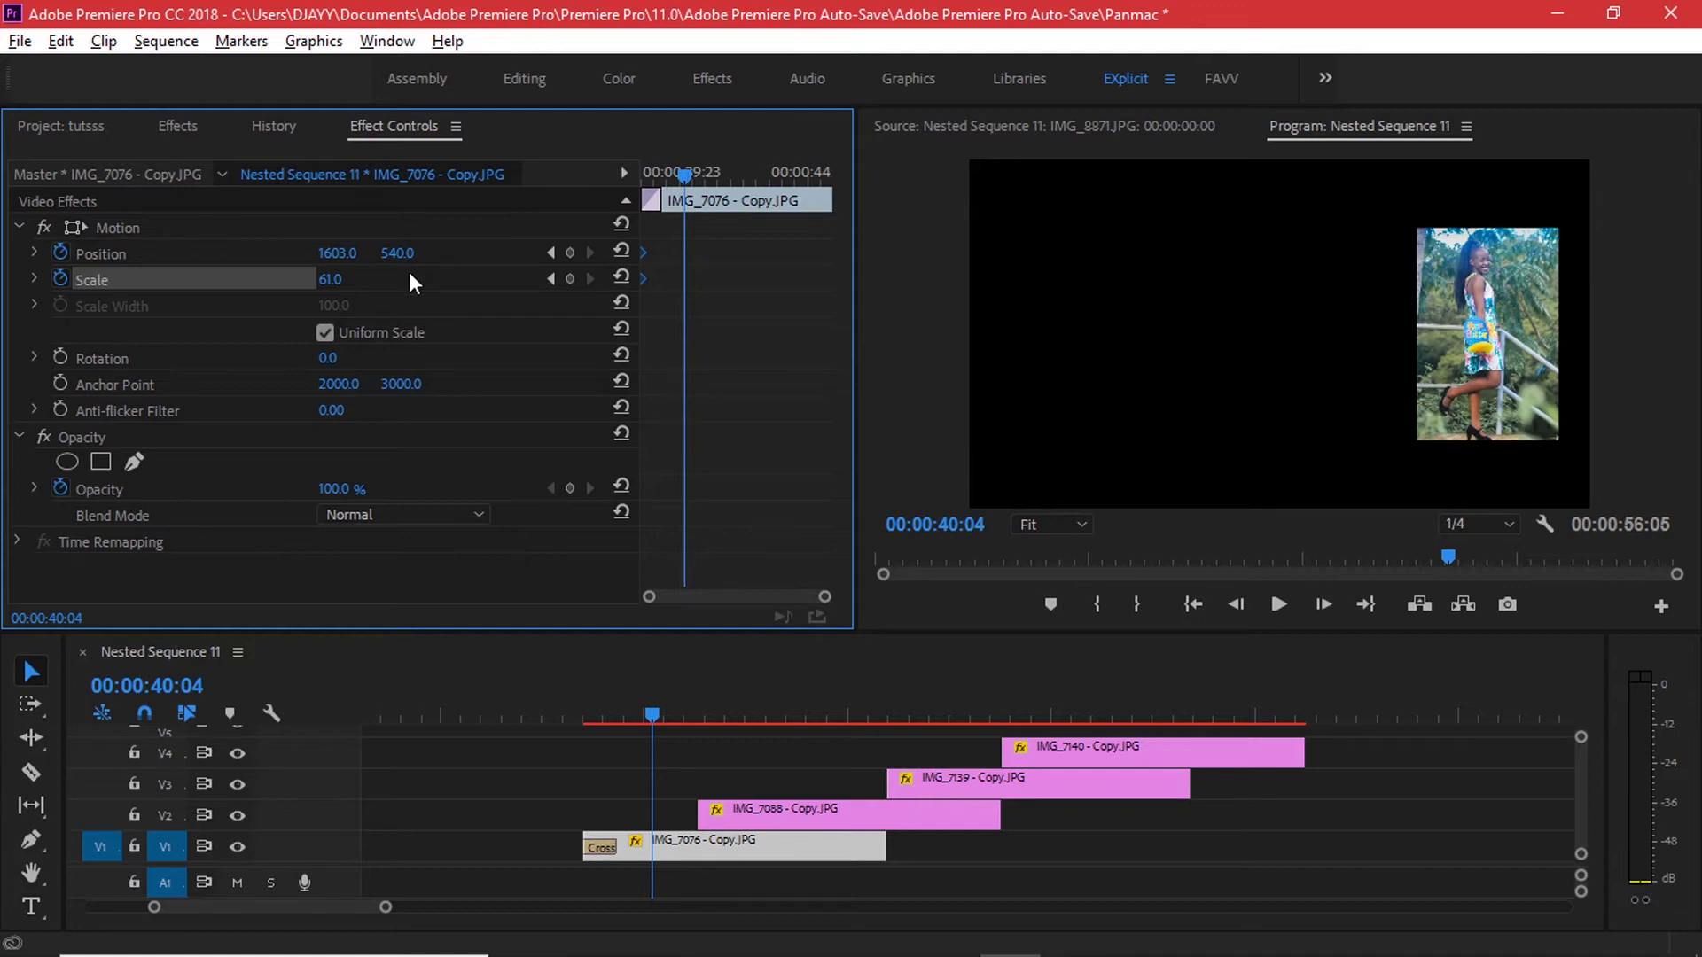
left_click_drag(337, 252, 359, 279)
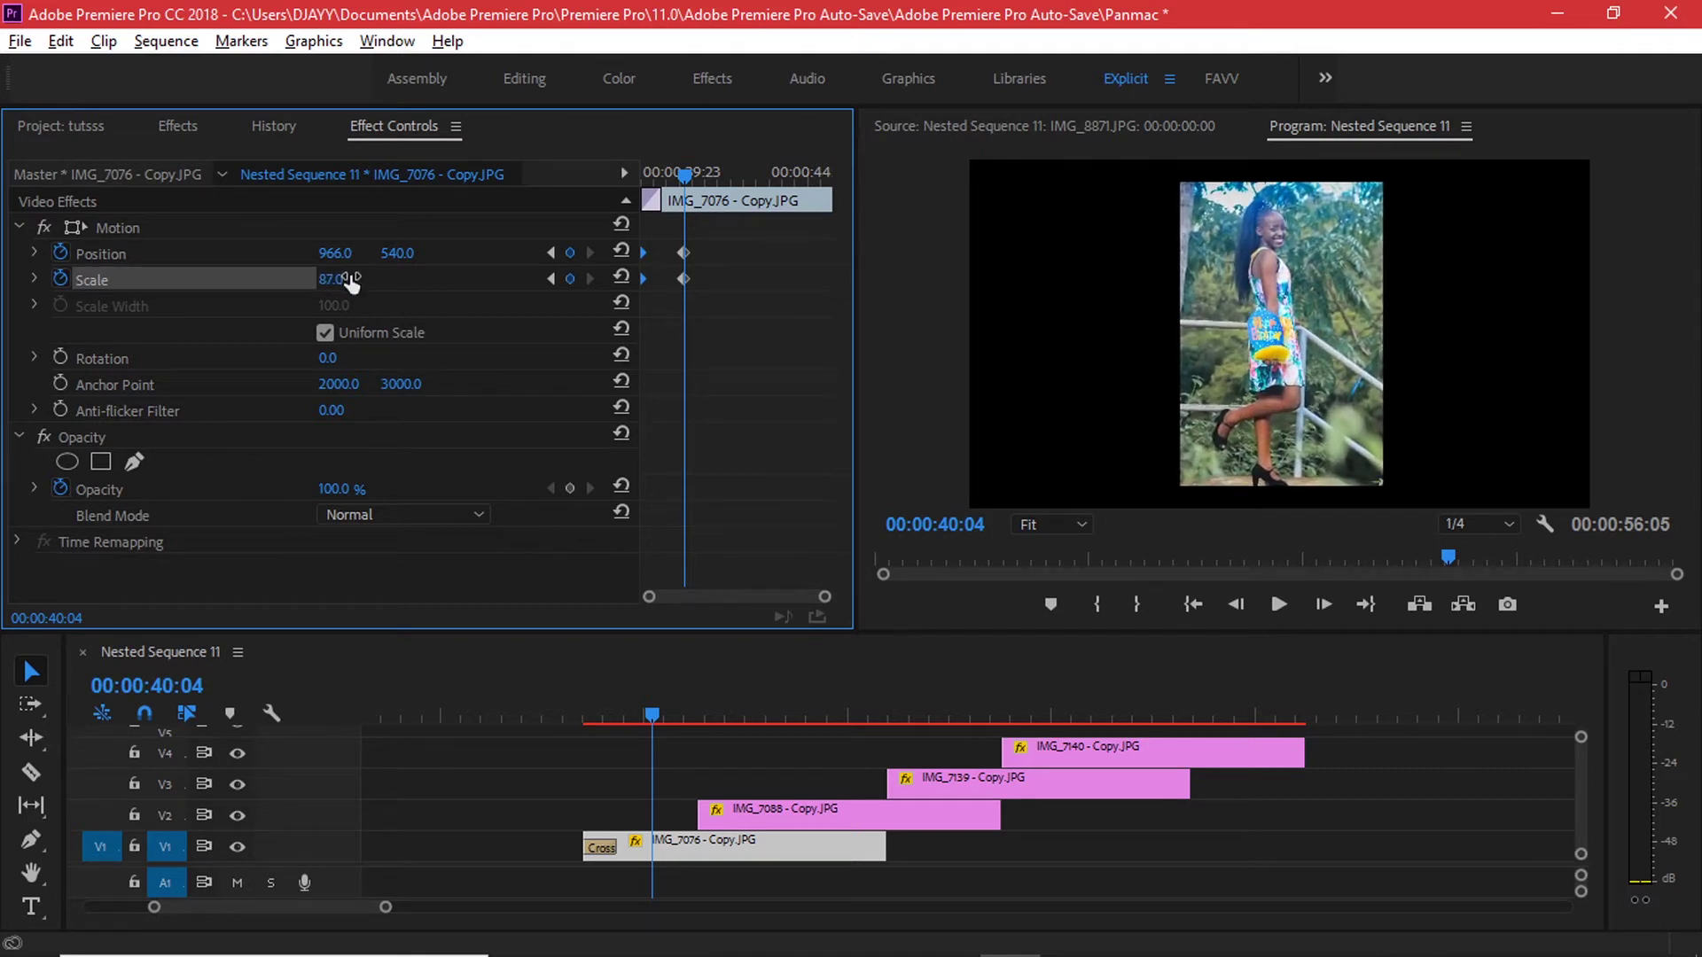
Keyframe the opacity of IMG_7076 from 0% at the clip start to 100% at 00:00:40:04
left_click(575, 491)
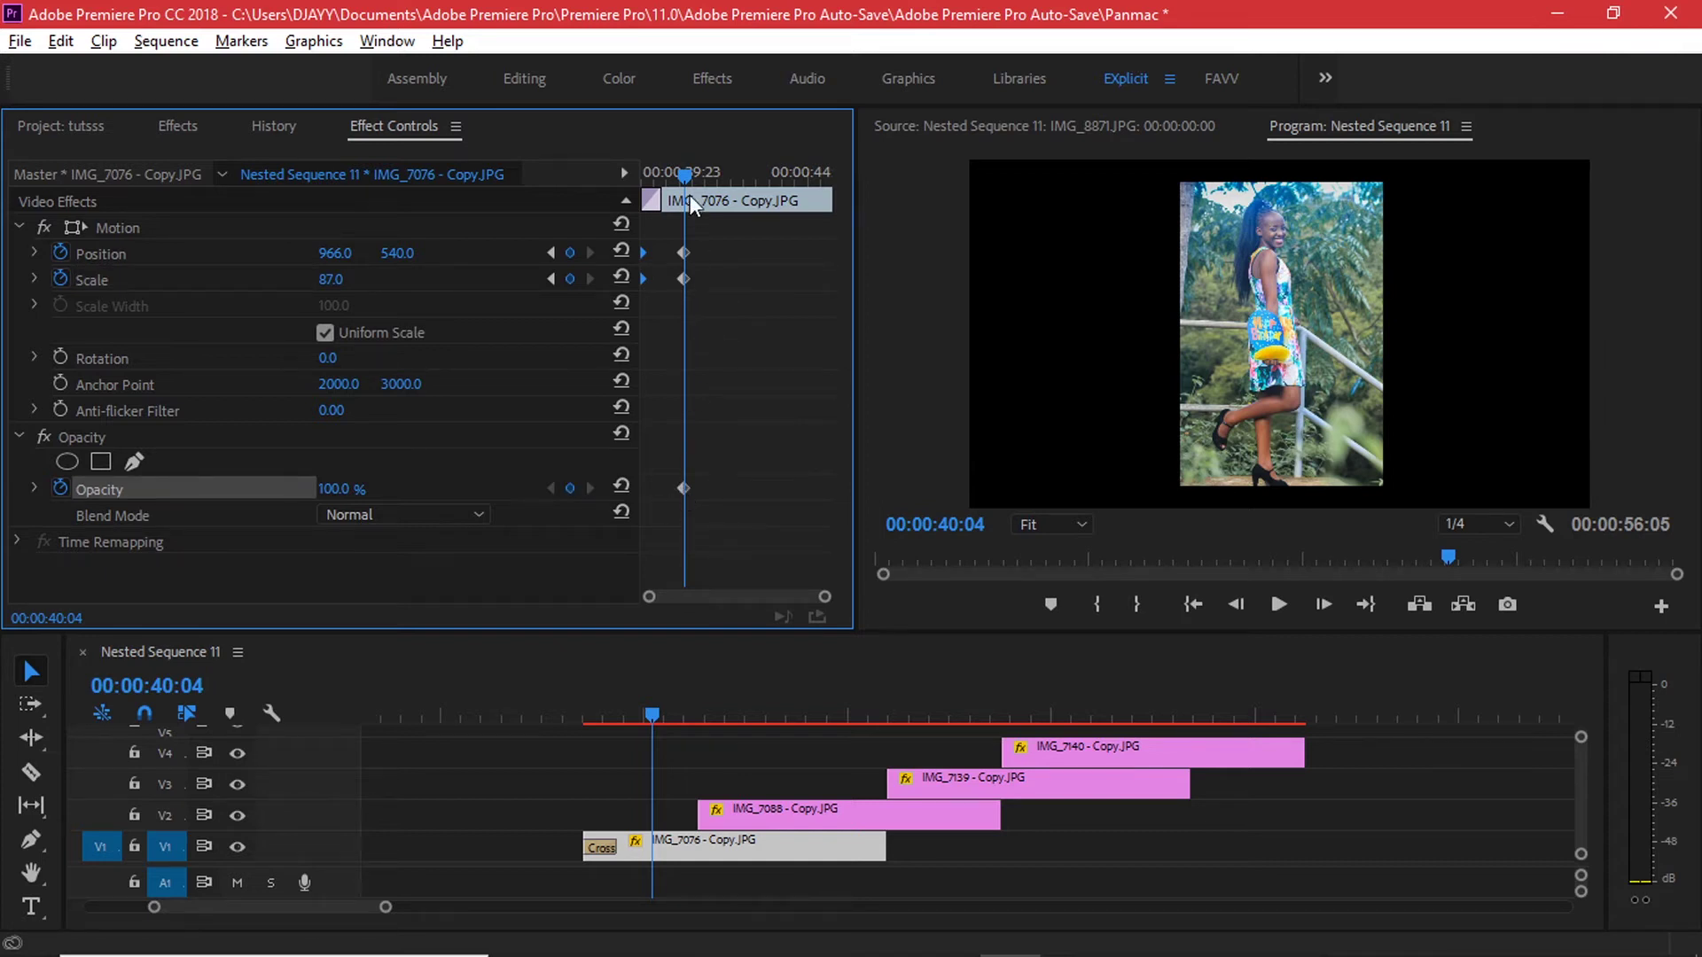
left_click_drag(690, 172, 656, 174)
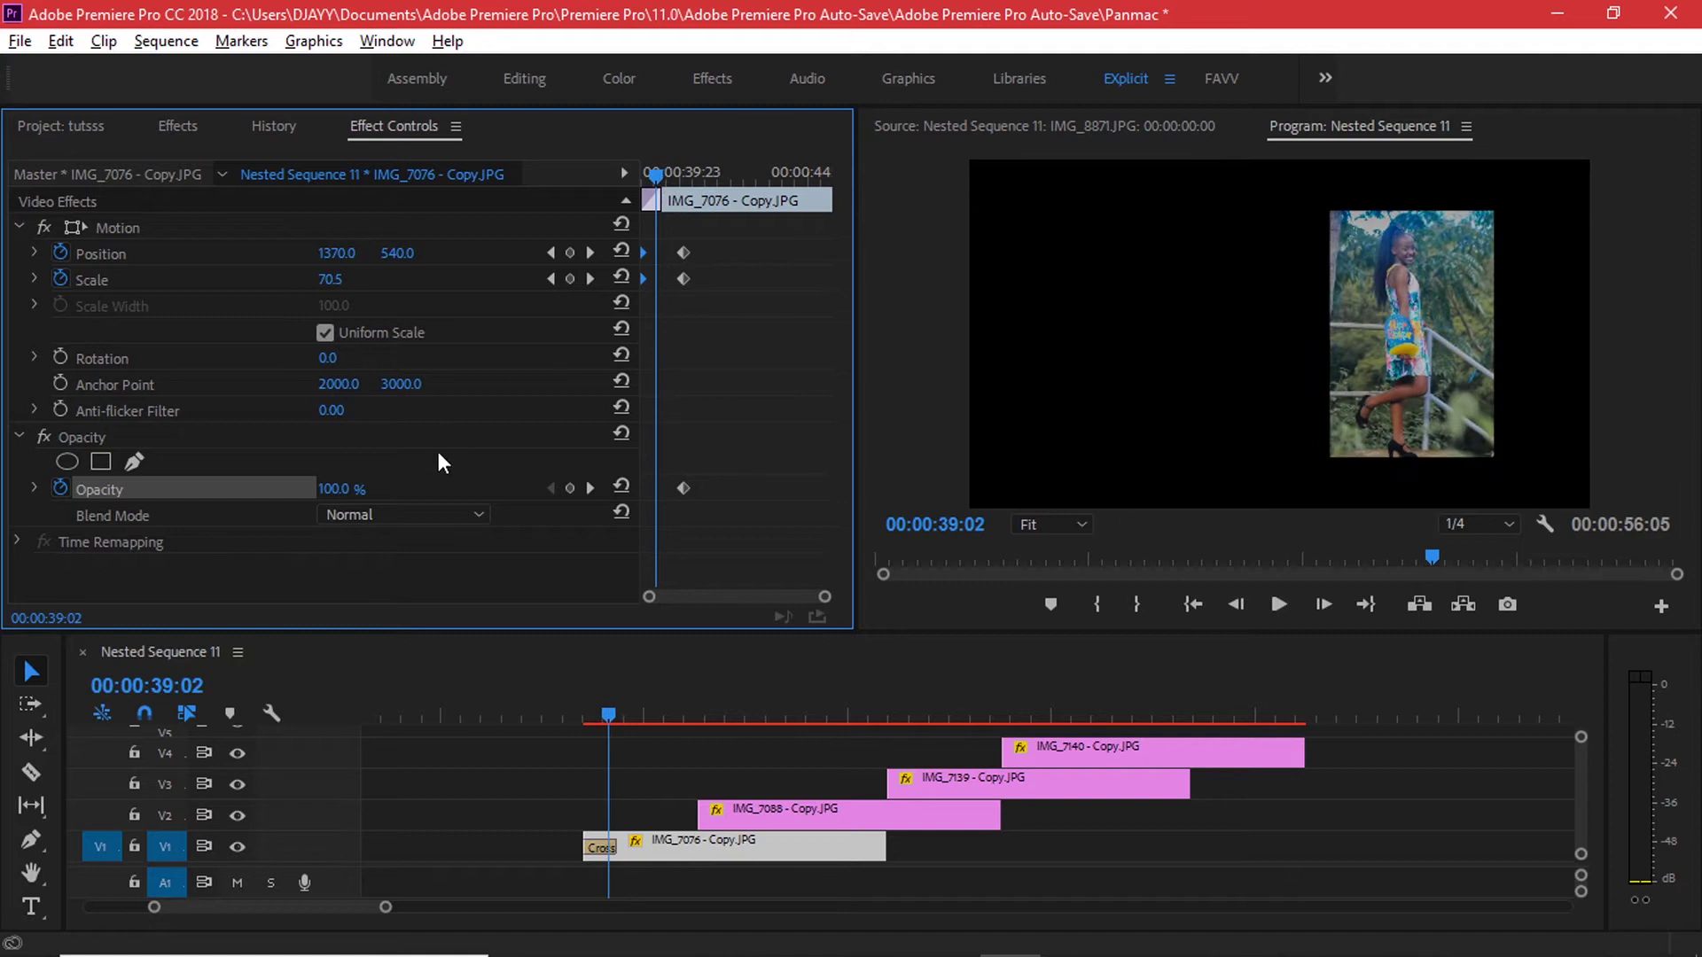
left_click_drag(335, 489, 257, 488)
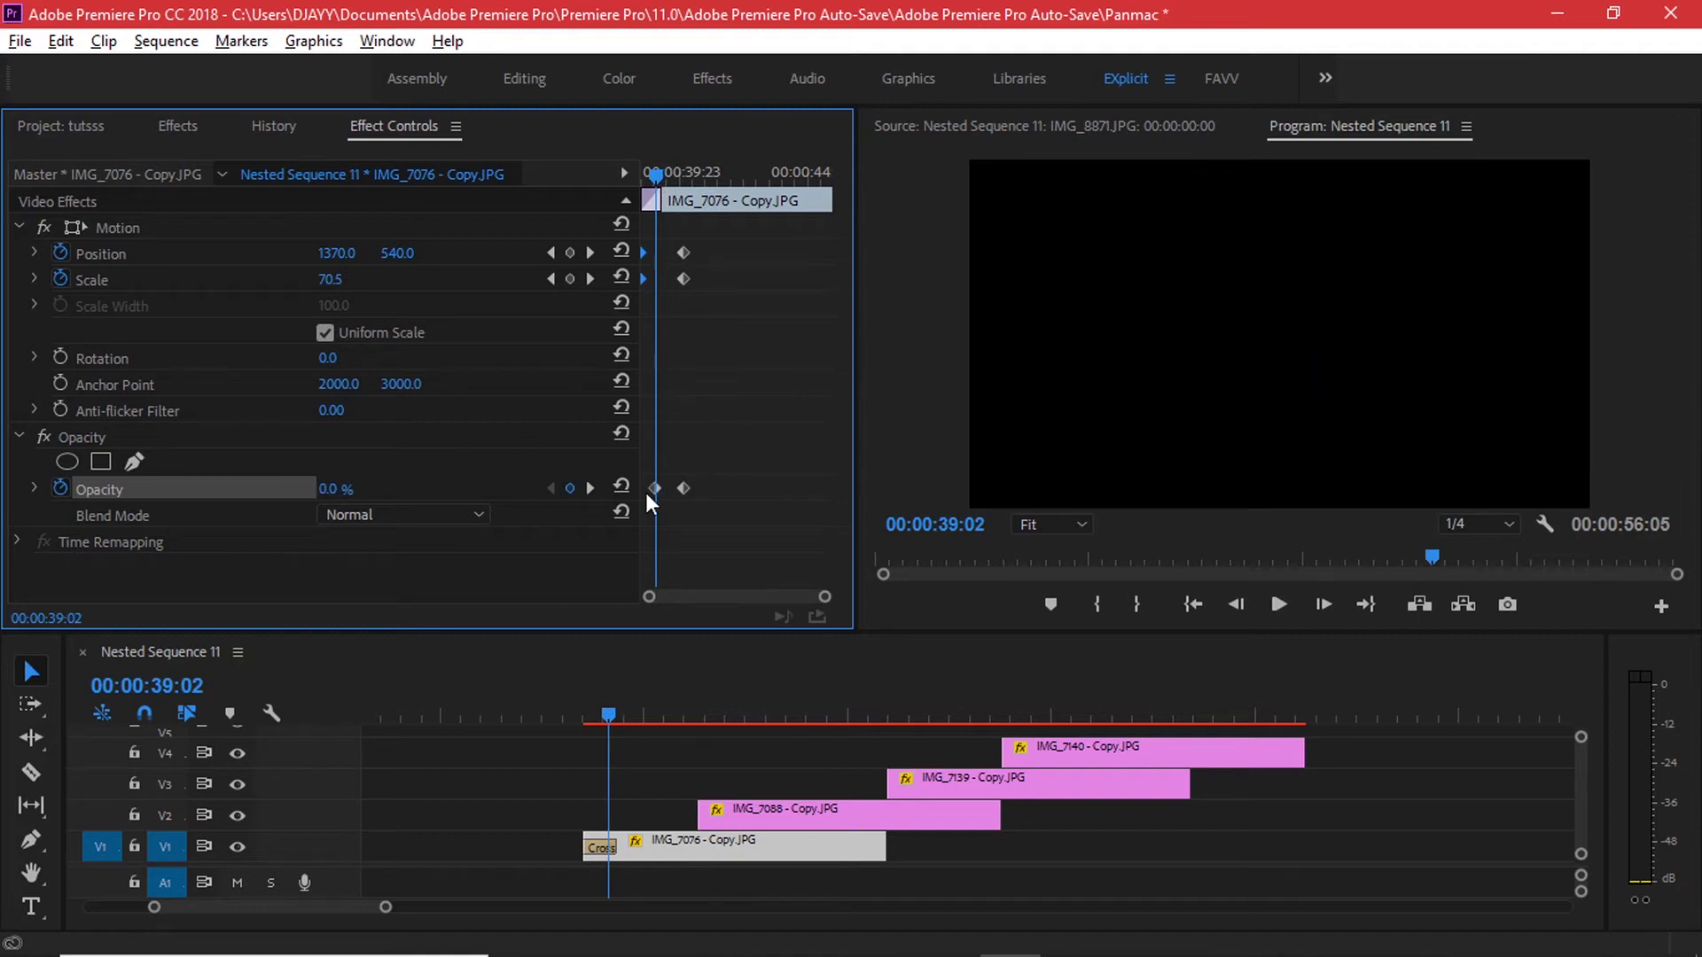
key("Delete")
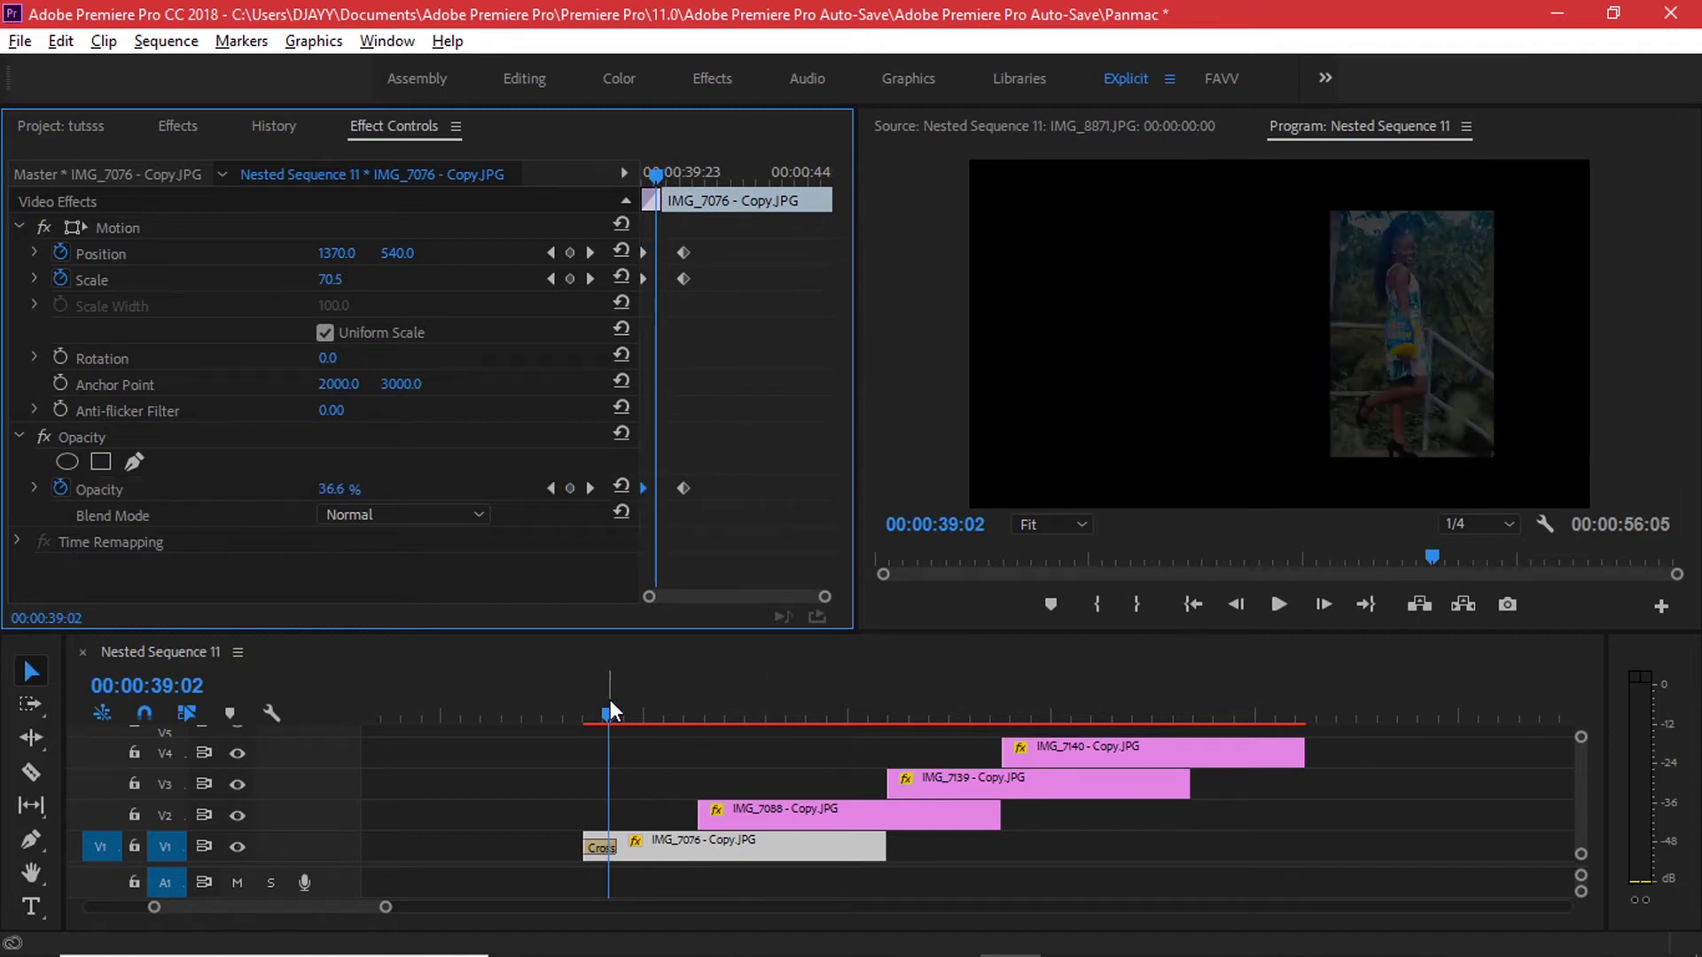
Play the sequence from the start of IMG_7076 to review its entrance animation
left_click_drag(610, 709, 594, 709)
key("space")
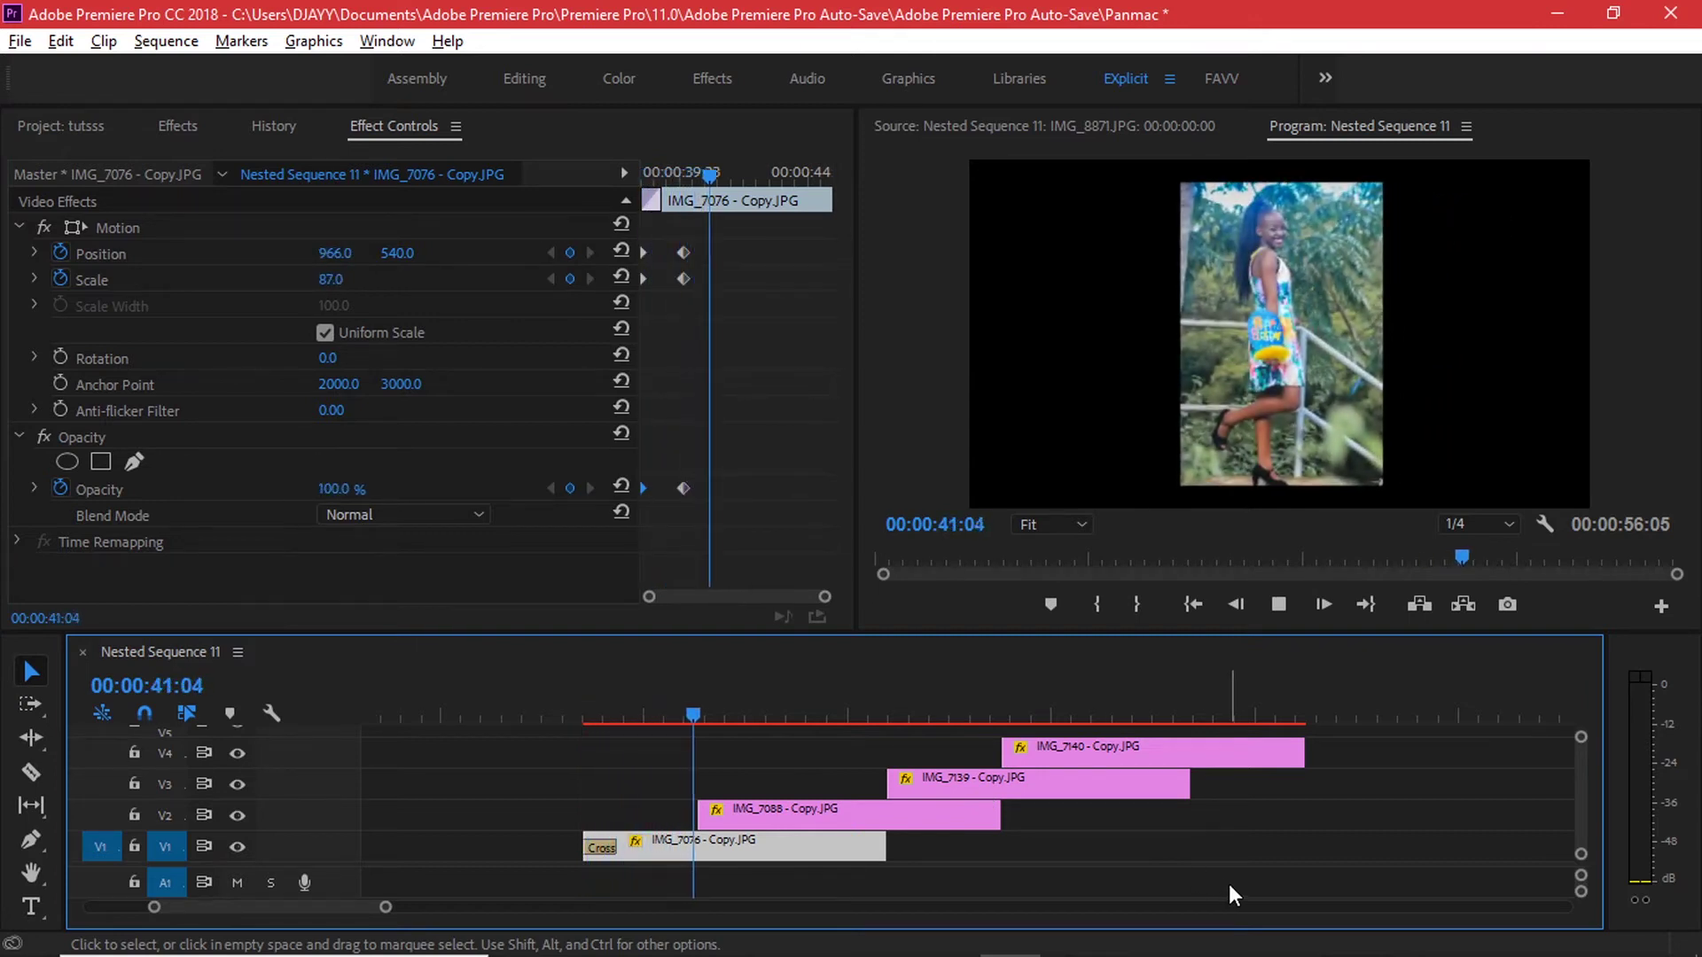
key("space")
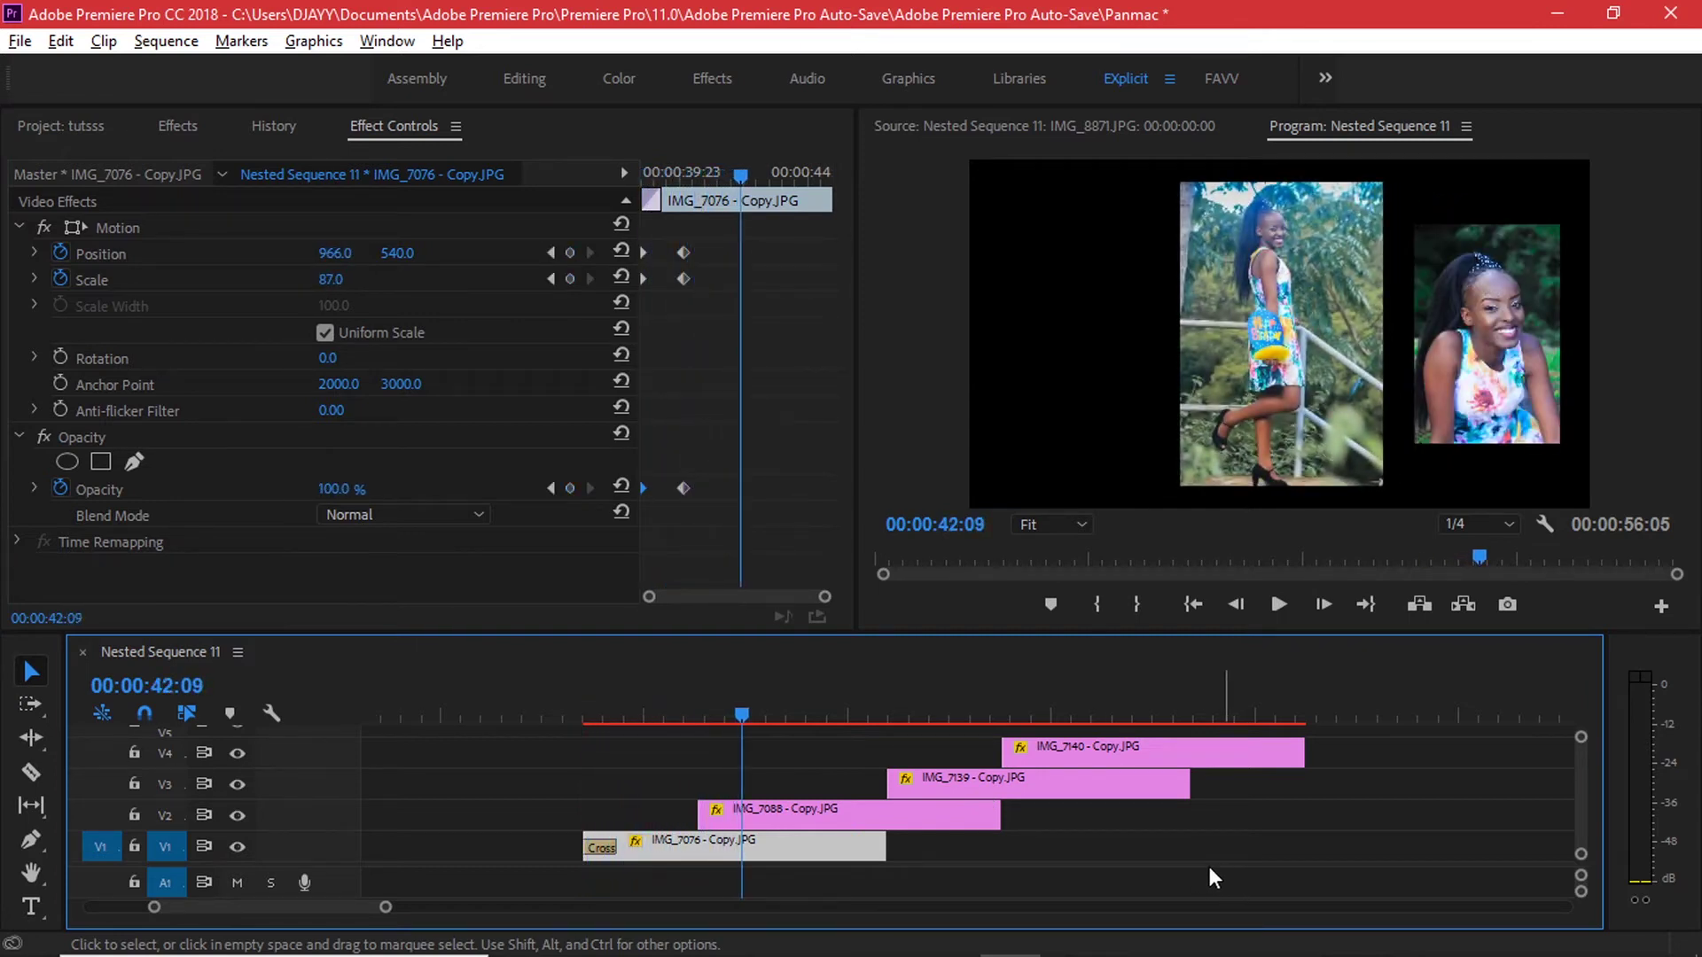
Add Position, Scale and Opacity keyframes to IMG_7076 at 00:00:42:02, keeping the centered pose
left_click(671, 714)
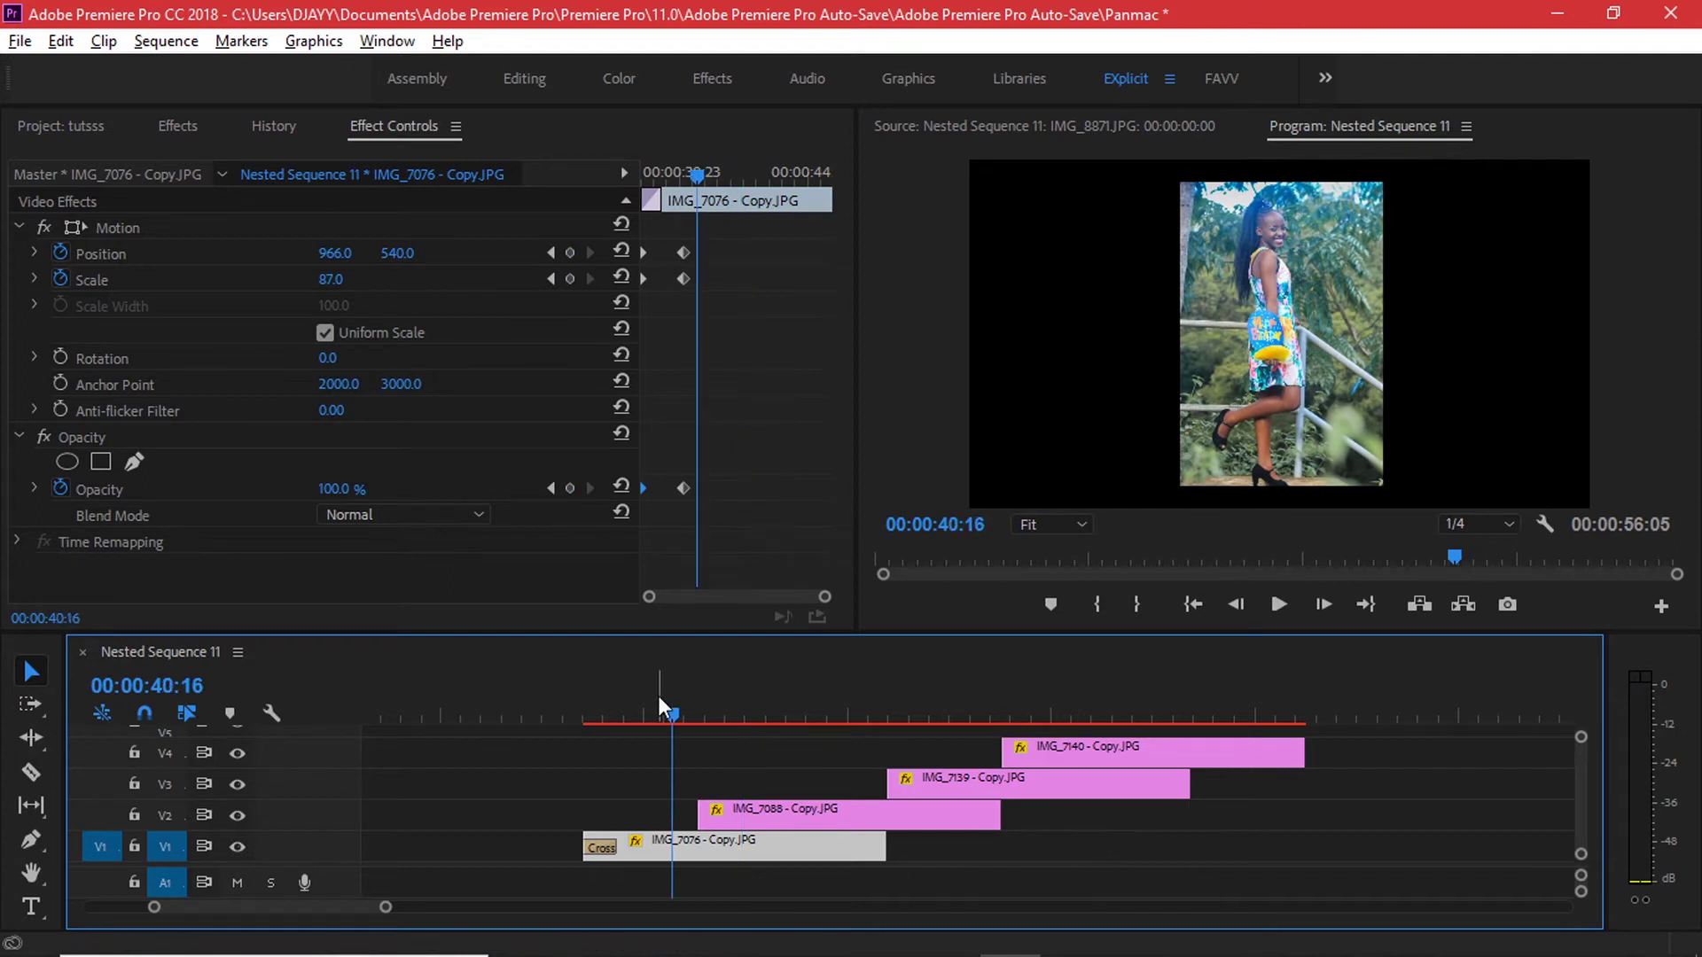
left_click_drag(658, 695, 702, 719)
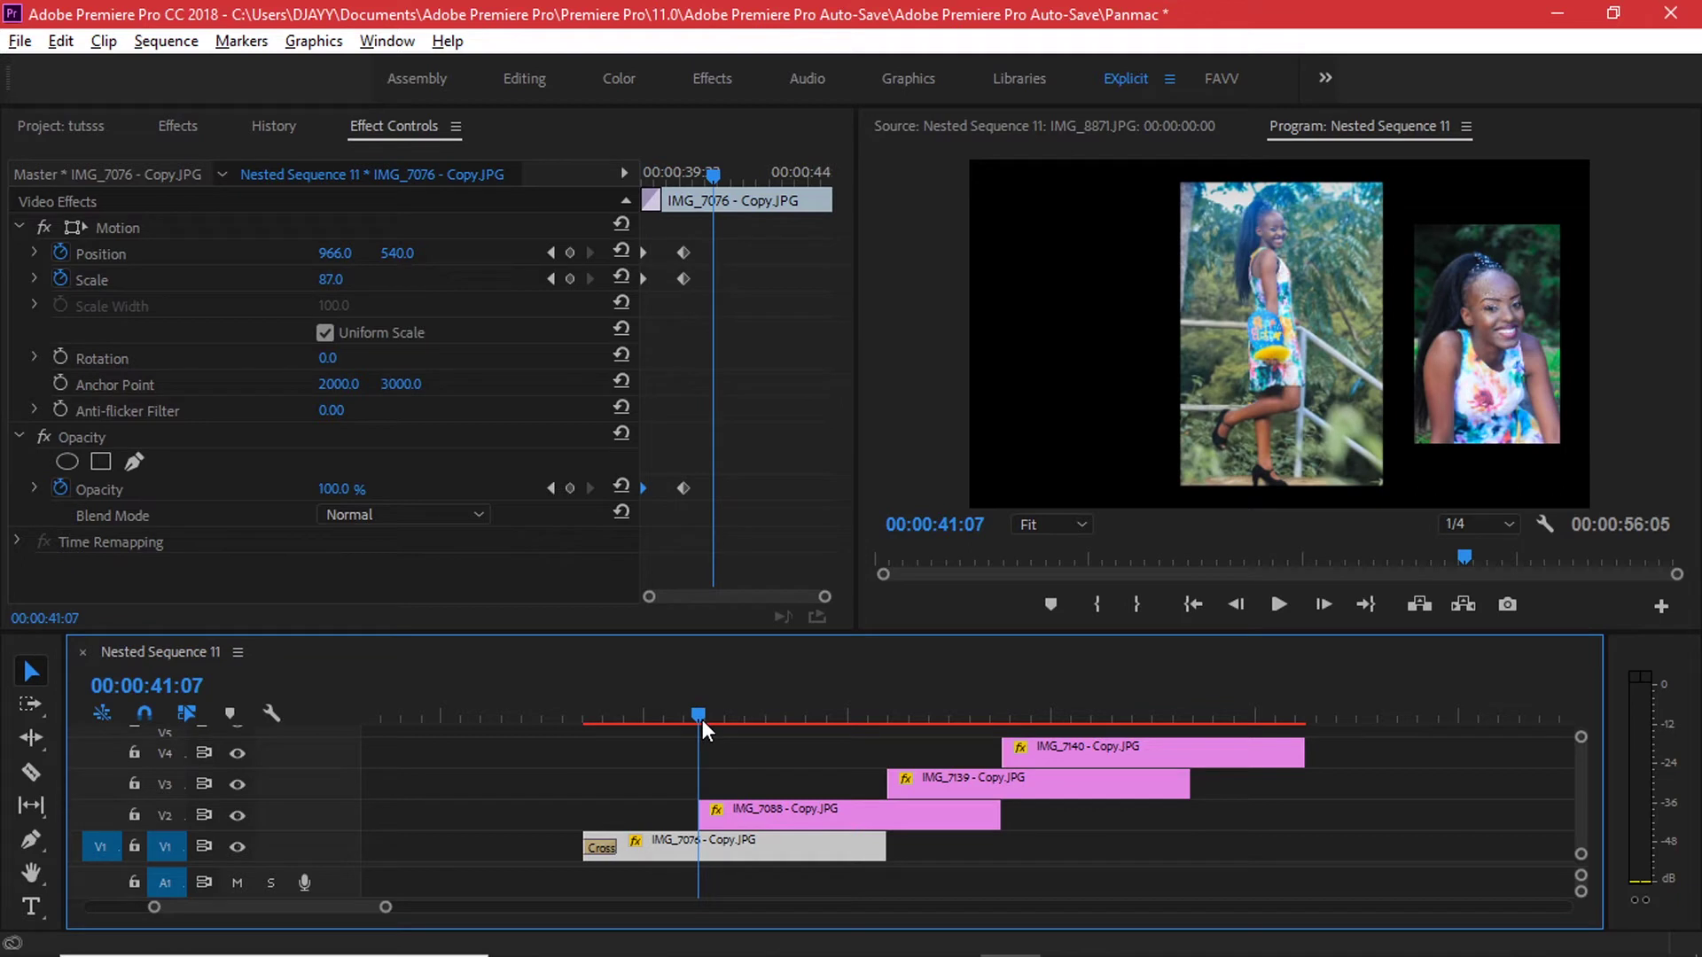
left_click_drag(703, 720, 733, 711)
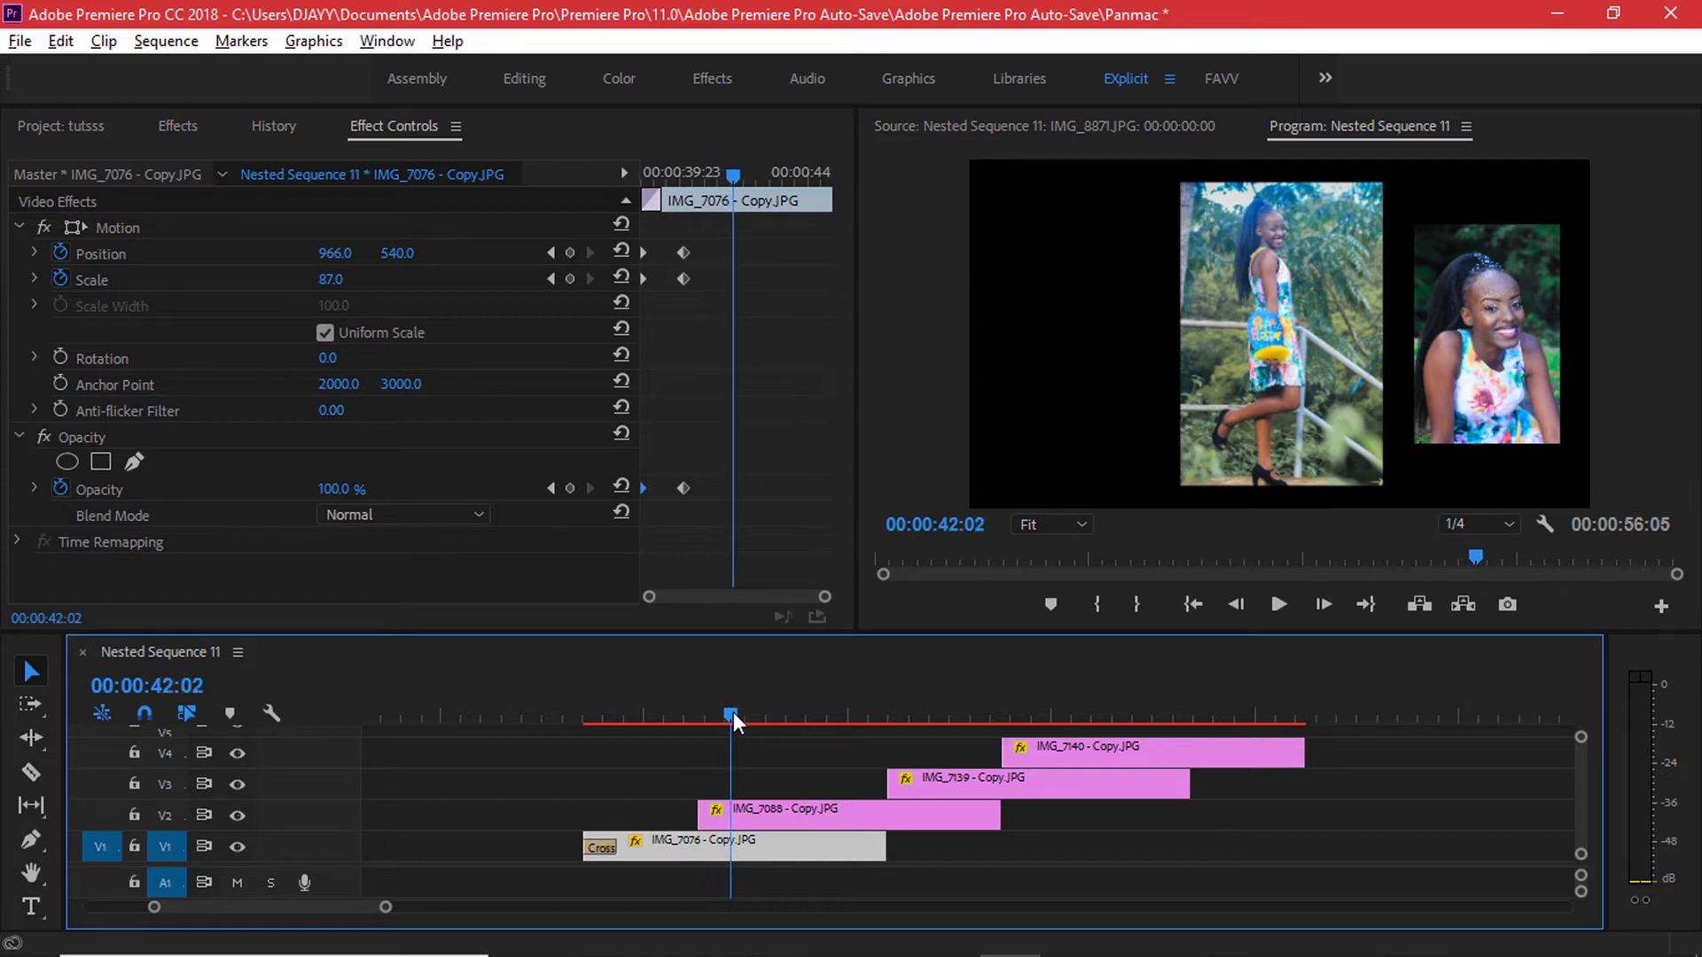
left_click(568, 252)
left_click(570, 277)
left_click(568, 488)
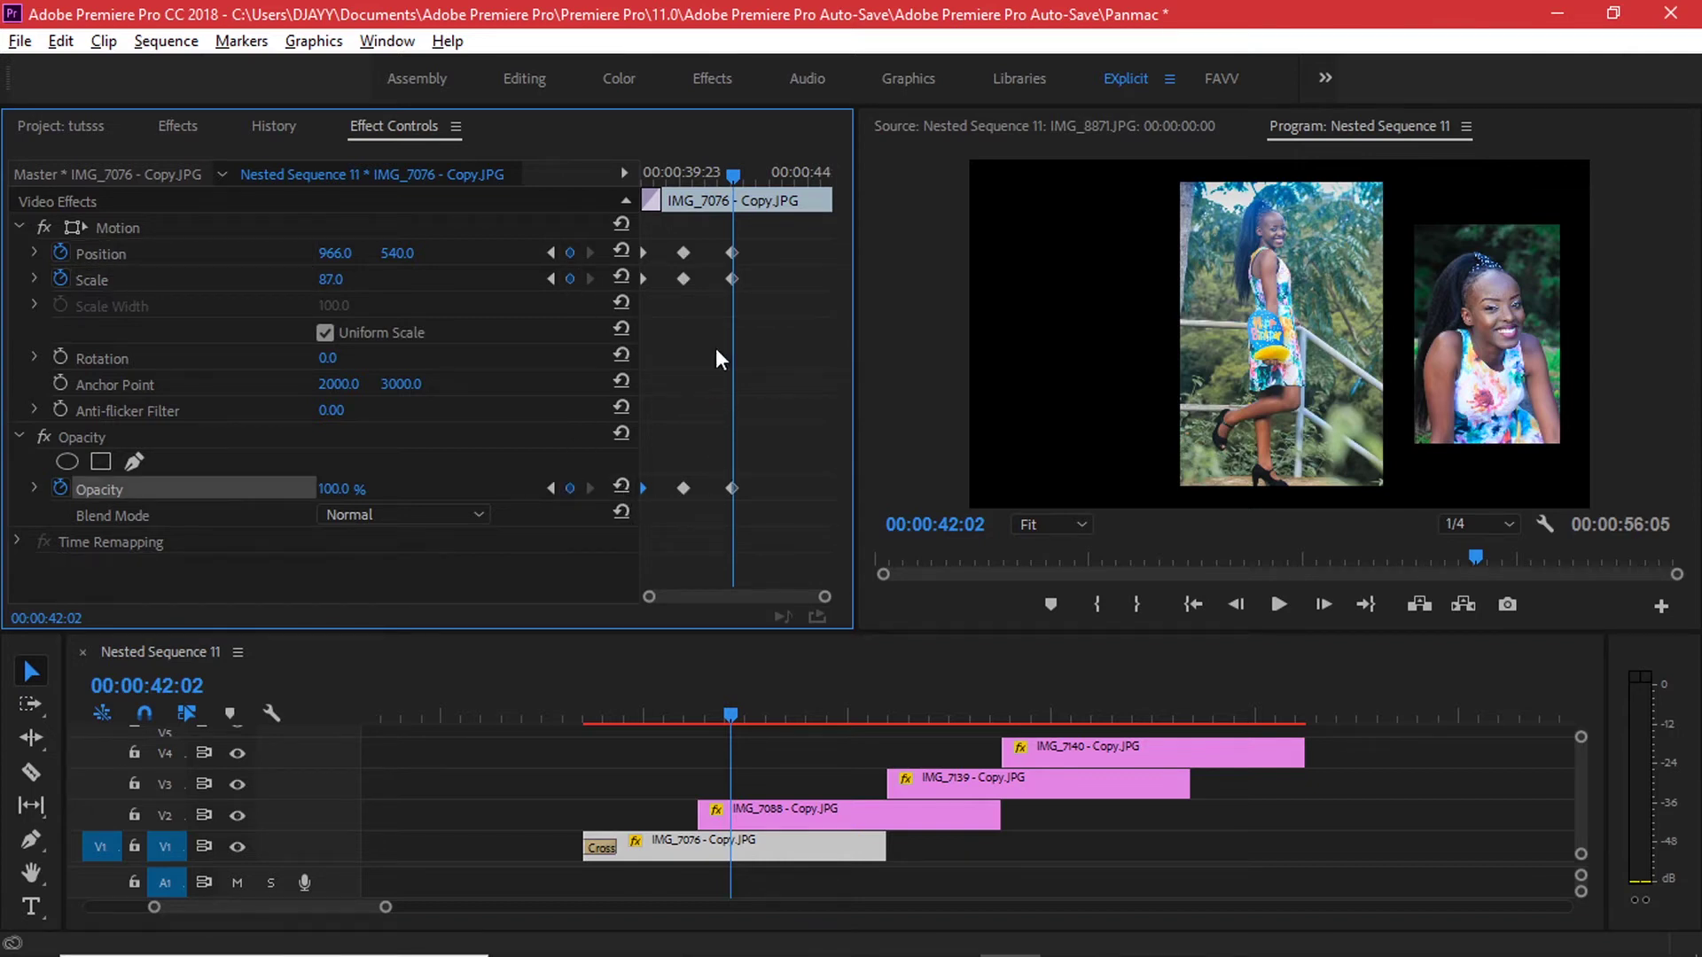
At 00:00:43:22, keyframe IMG_7076 with a horizontal position of 298, a scale of 65 and an opacity of 29%
left_click_drag(767, 170, 780, 174)
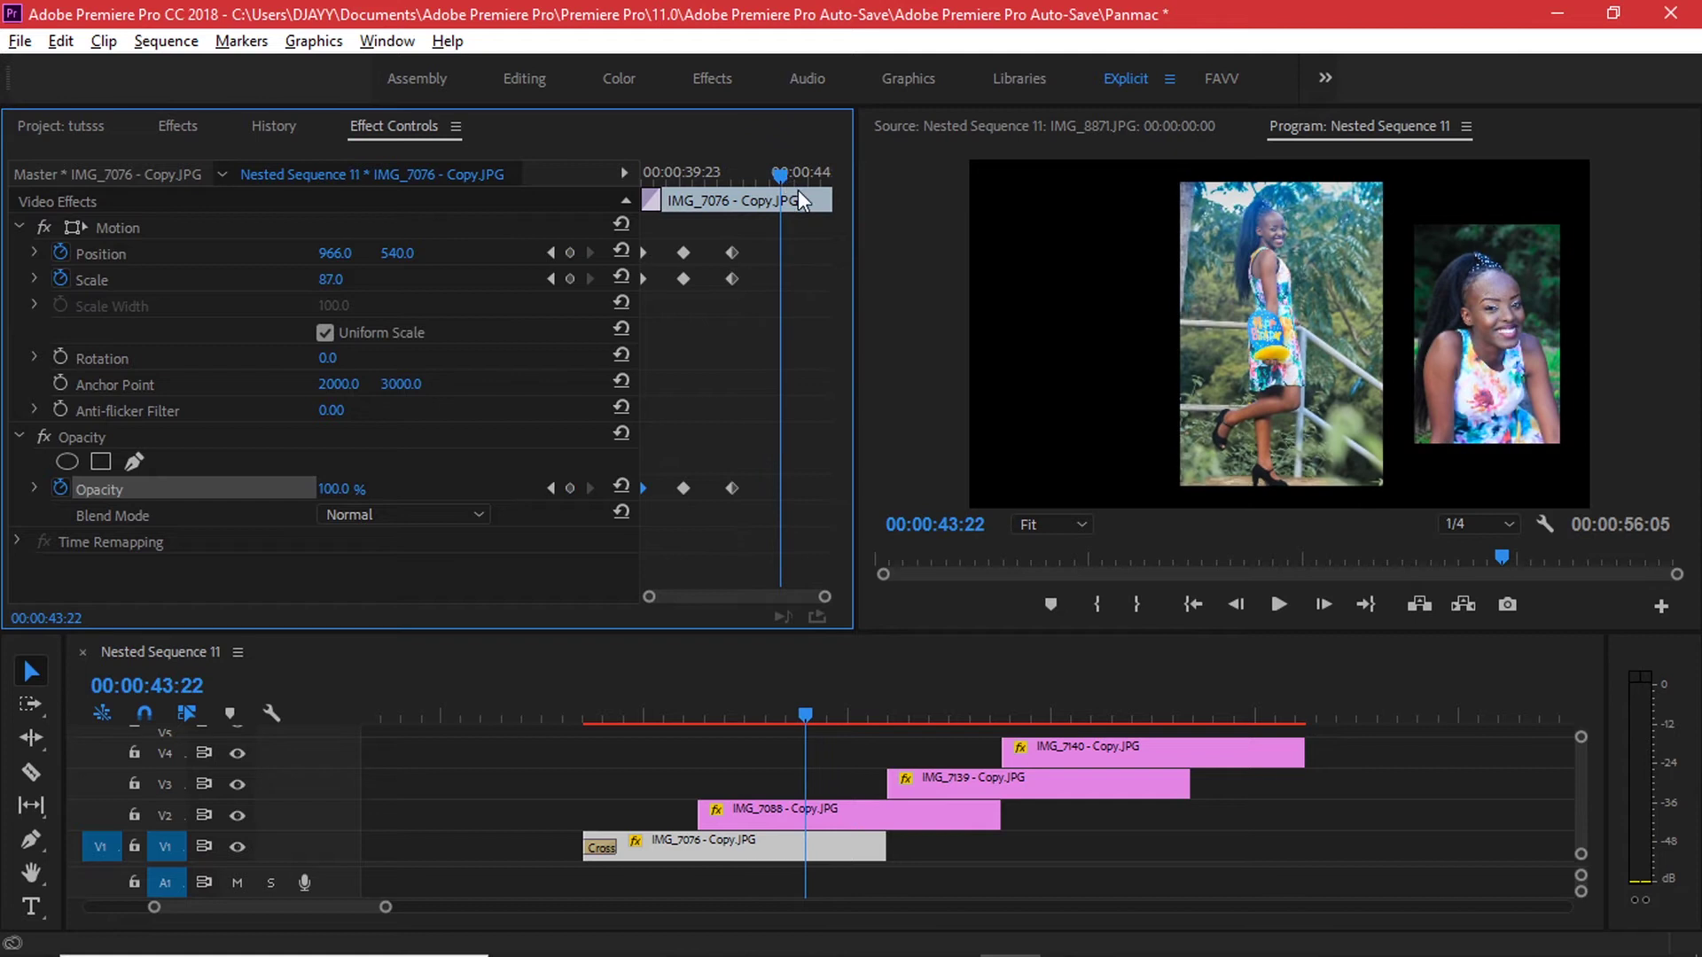
left_click_drag(331, 279, 311, 278)
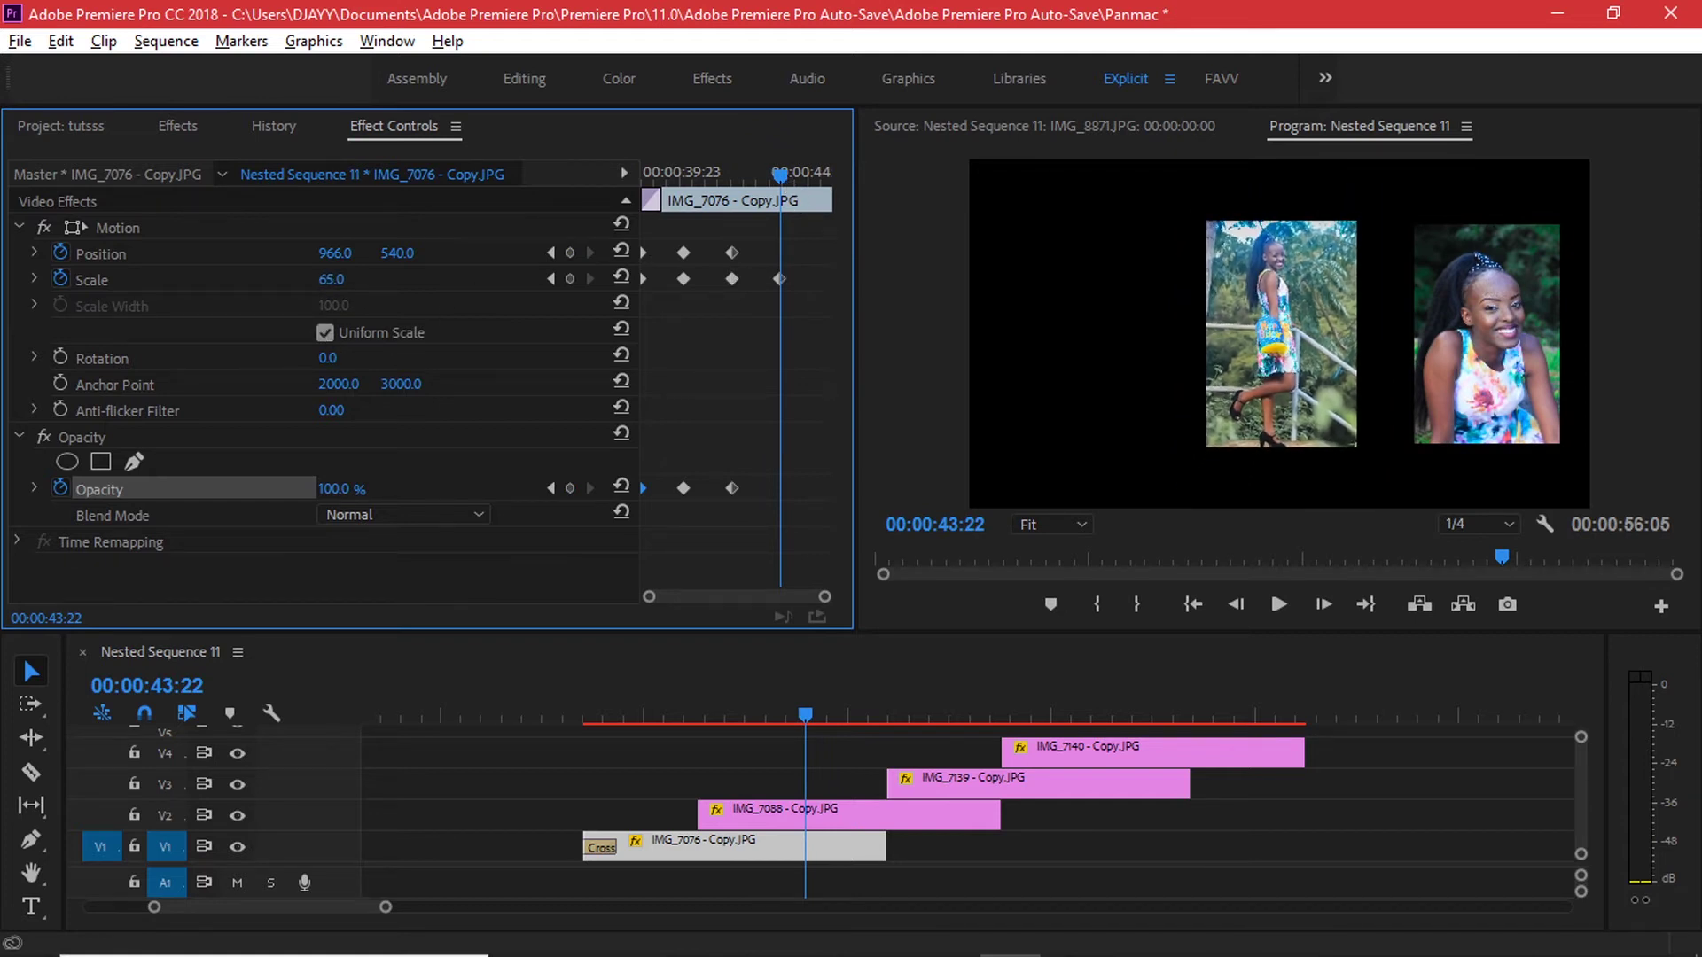
left_click_drag(342, 255, 281, 257)
left_click_drag(337, 489, 297, 488)
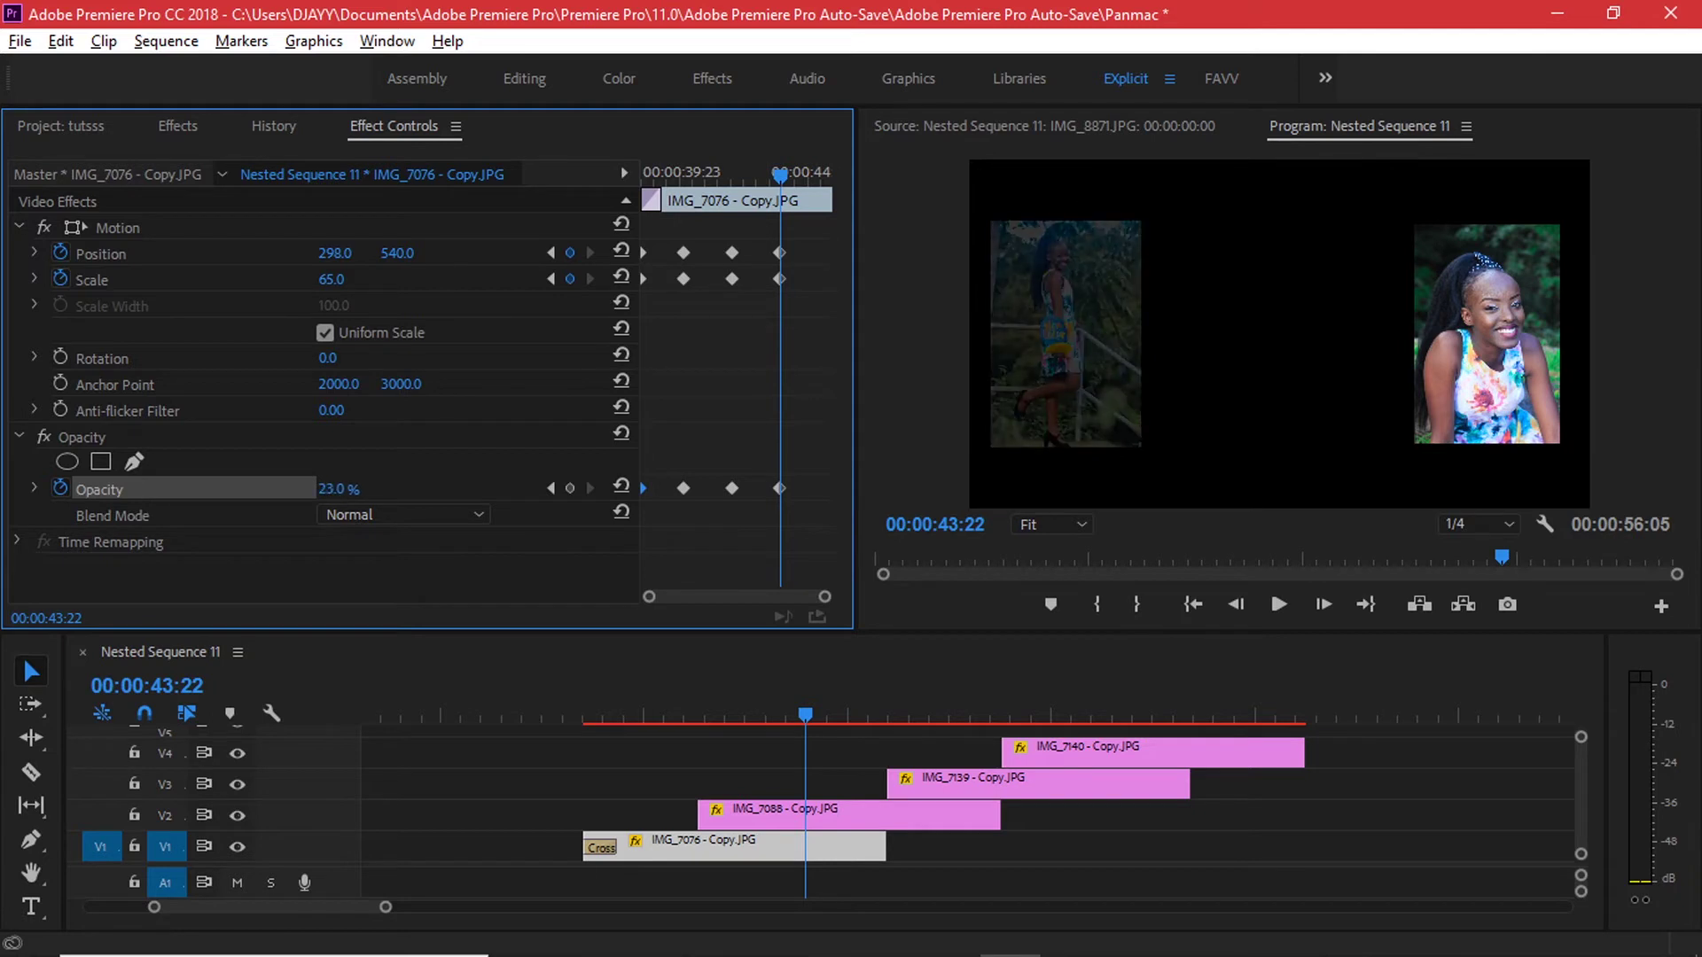
left_click_drag(297, 489, 304, 489)
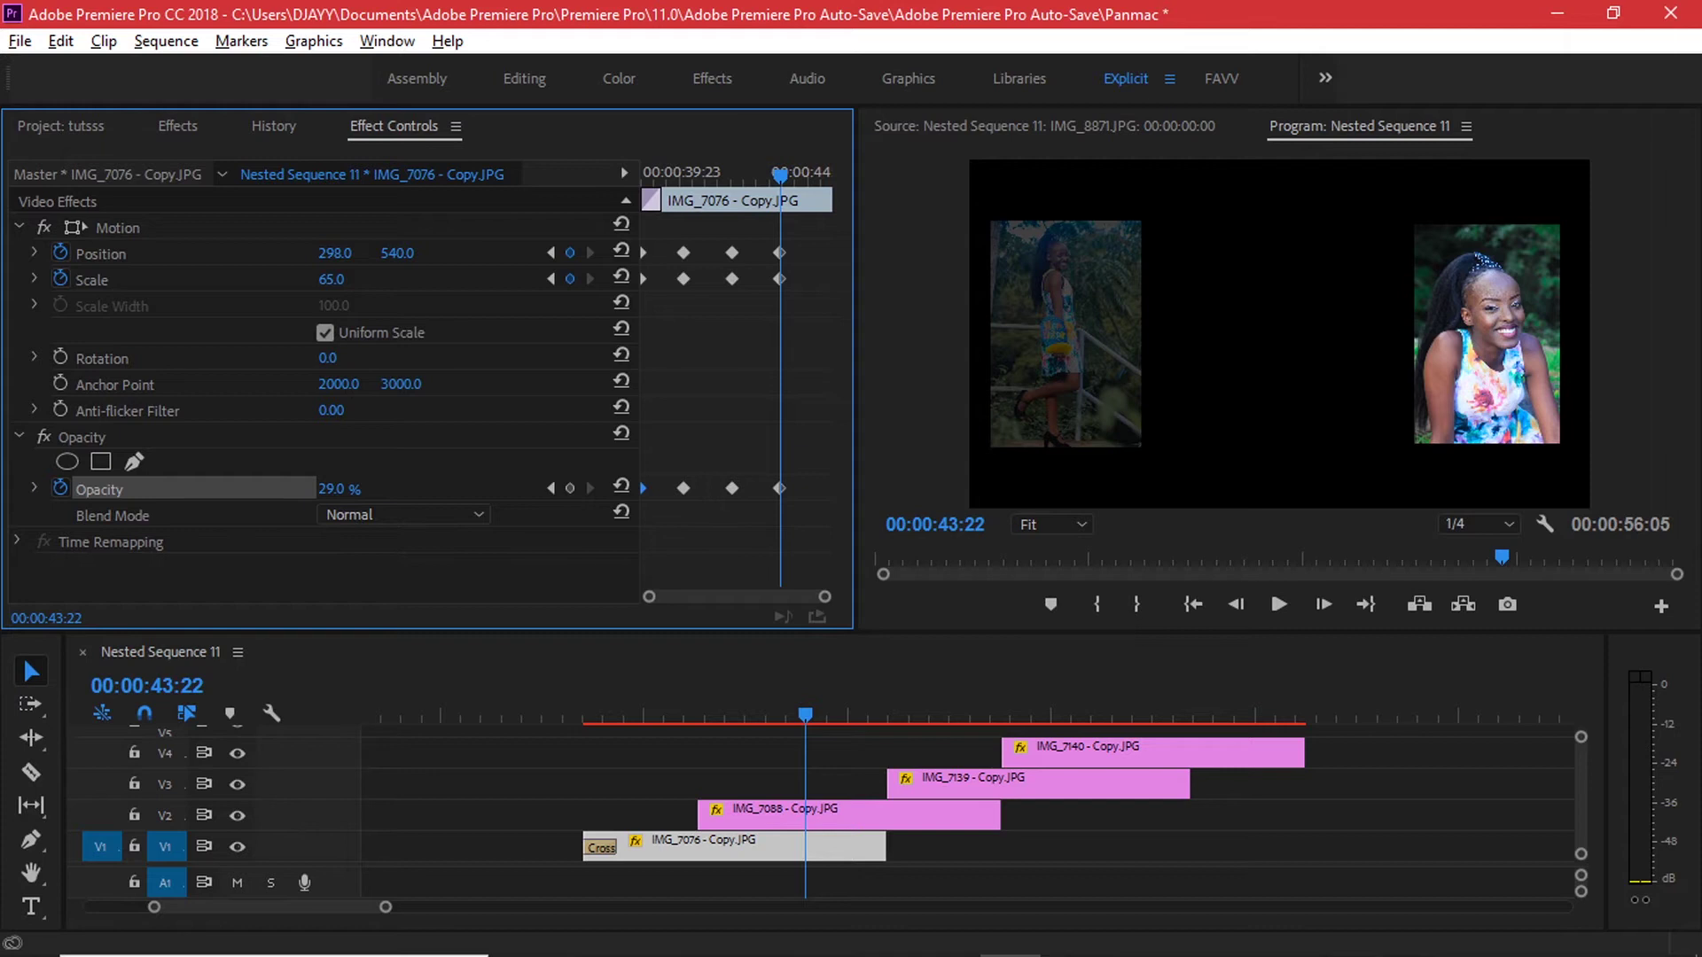
Play the sequence from just before IMG_7076 to review its move to the left and fade
left_click_drag(757, 707, 577, 731)
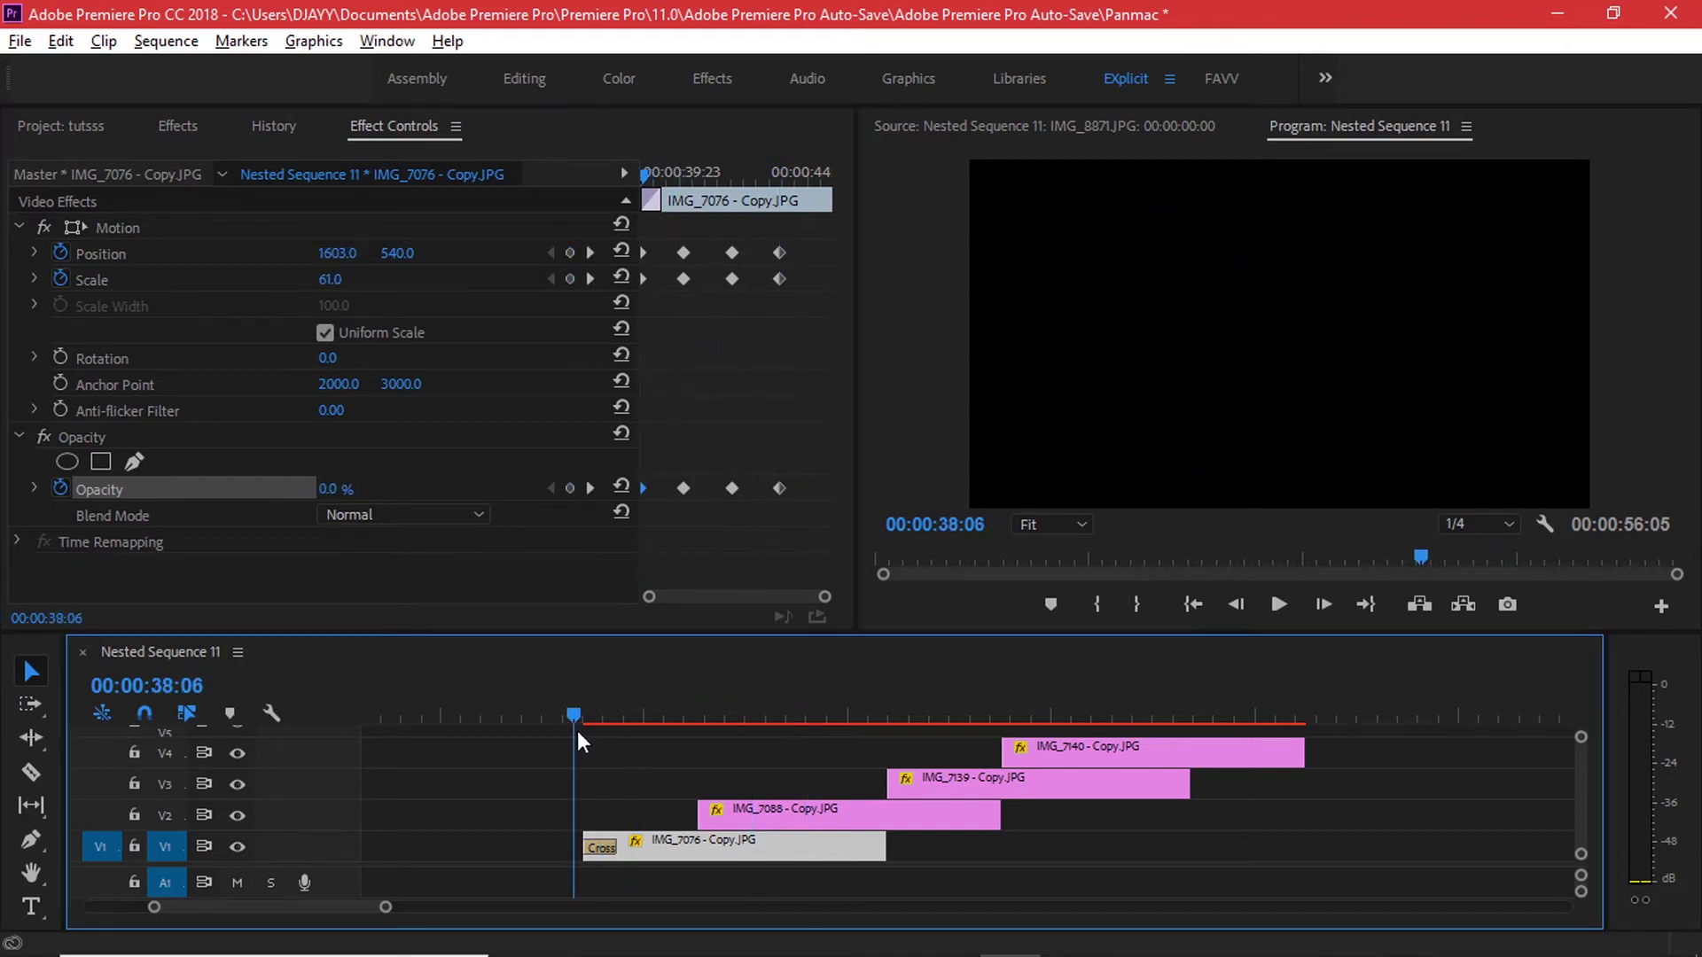
key("space")
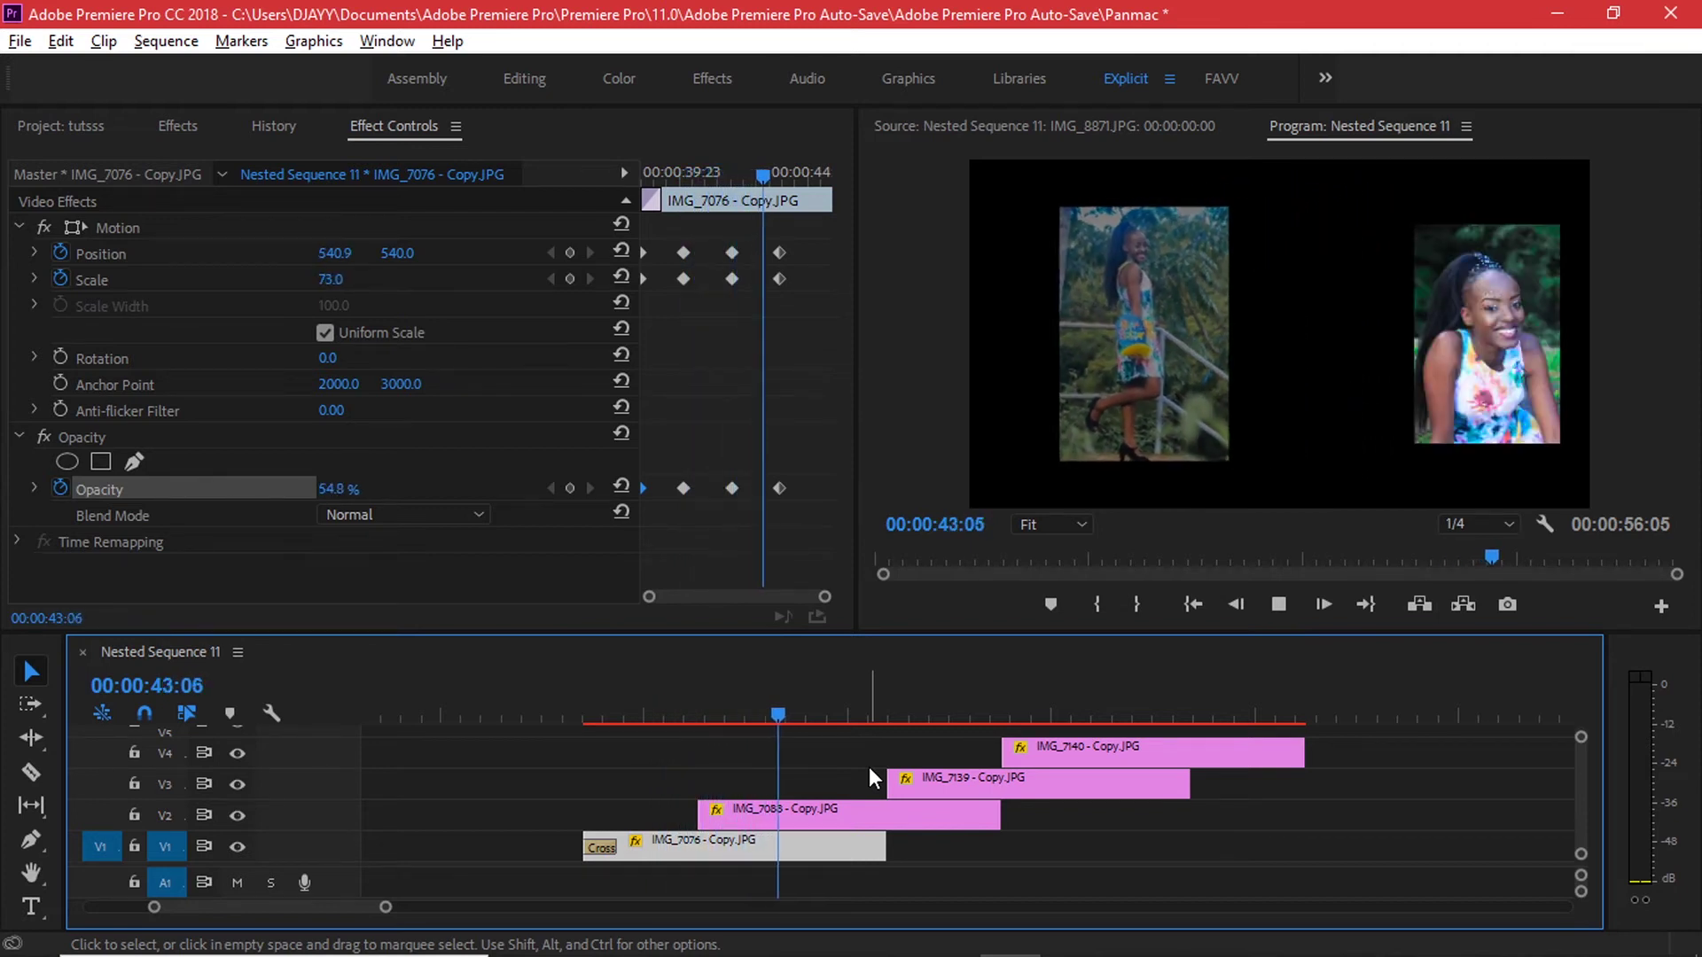
key("space")
Apply a Cross Dissolve to the start of IMG_7088 and shorten it to 00:00:01:06
mouse_move(733, 704)
left_mouse_down()
mouse_move(692, 704)
mouse_move(746, 695)
left_mouse_up()
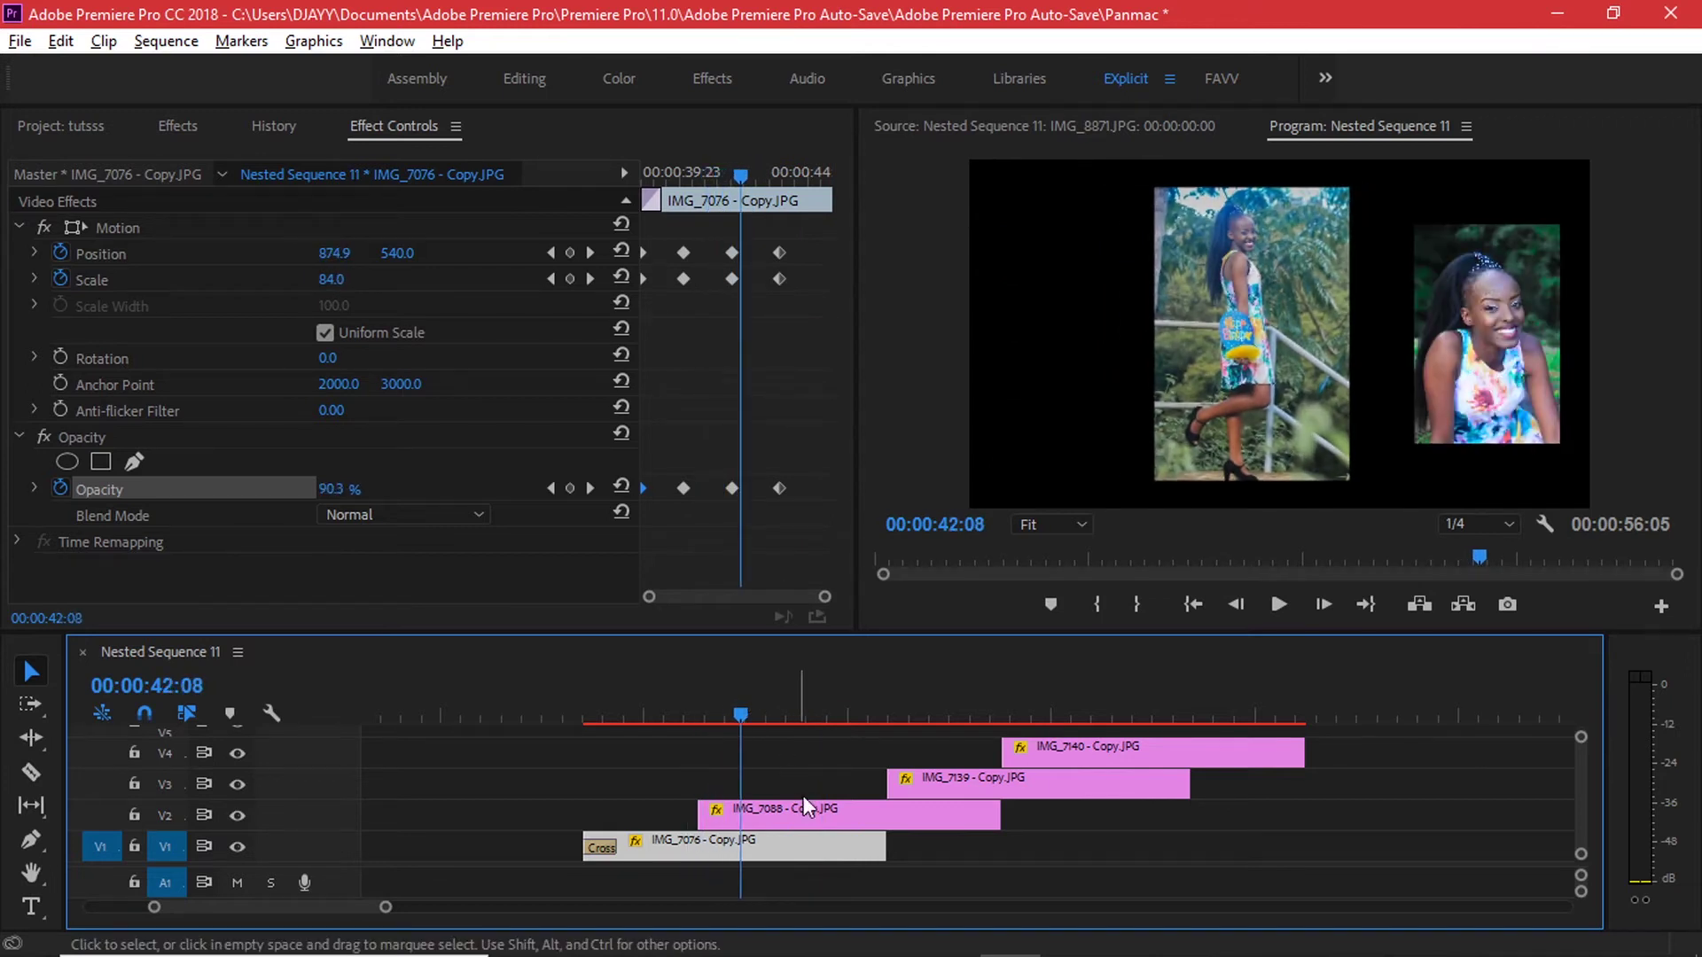
left_click(807, 810)
left_click(736, 700)
left_click(700, 702)
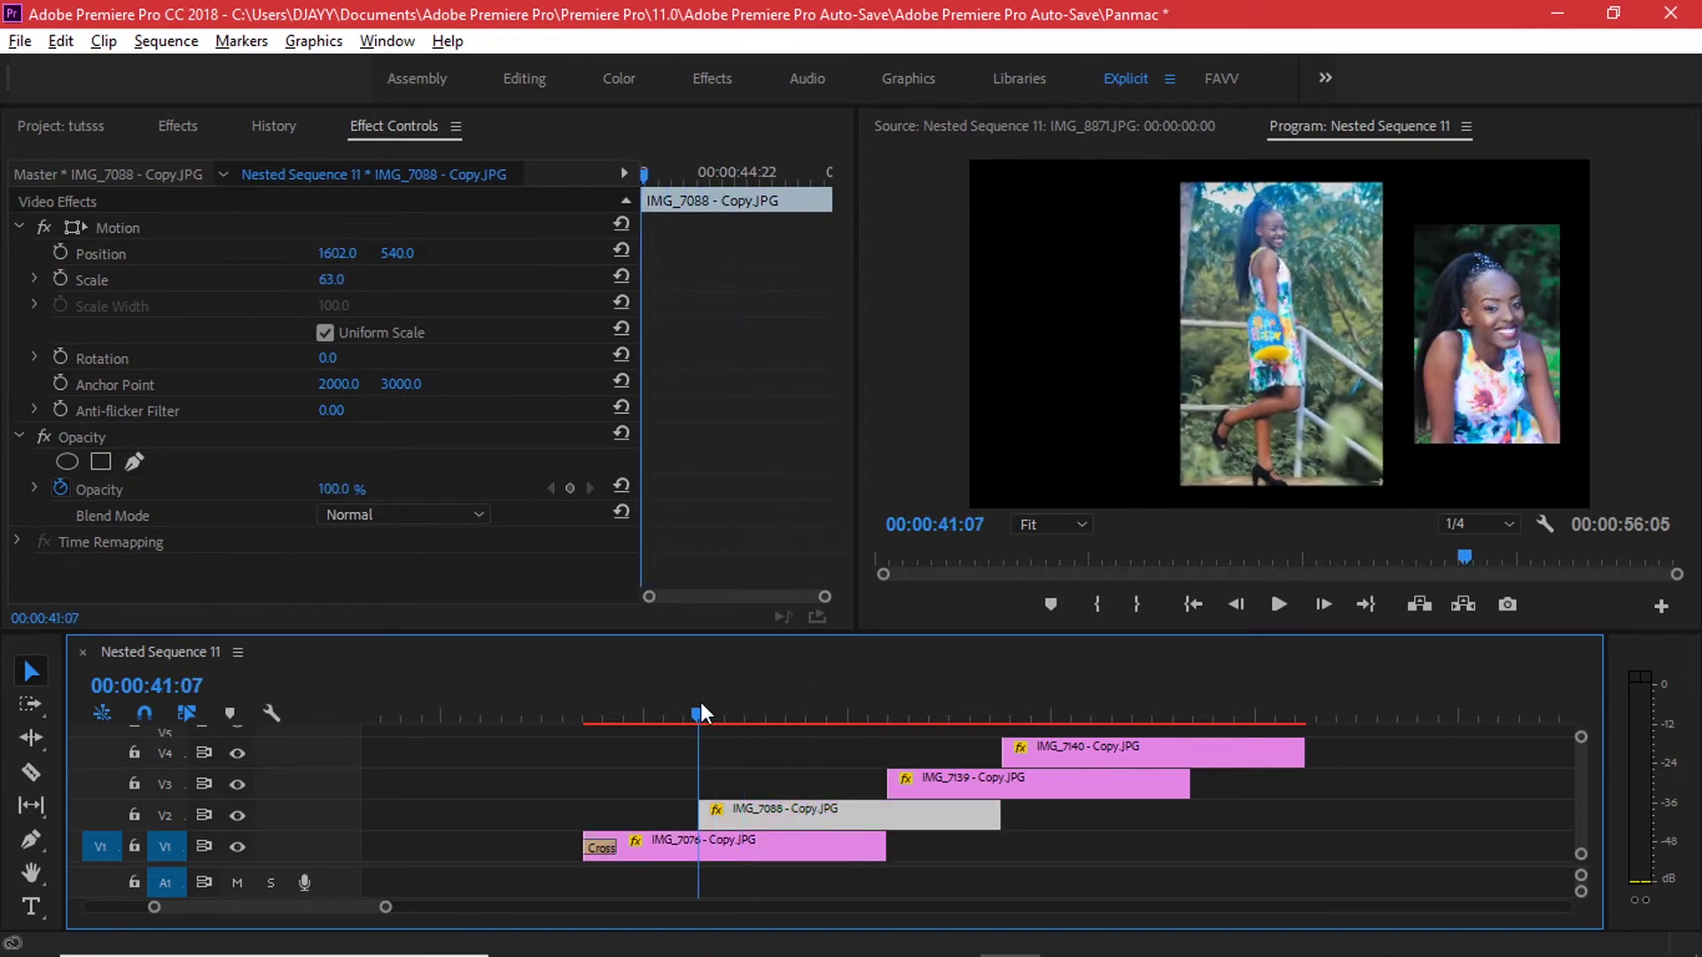
right_click(700, 809)
left_click(786, 768)
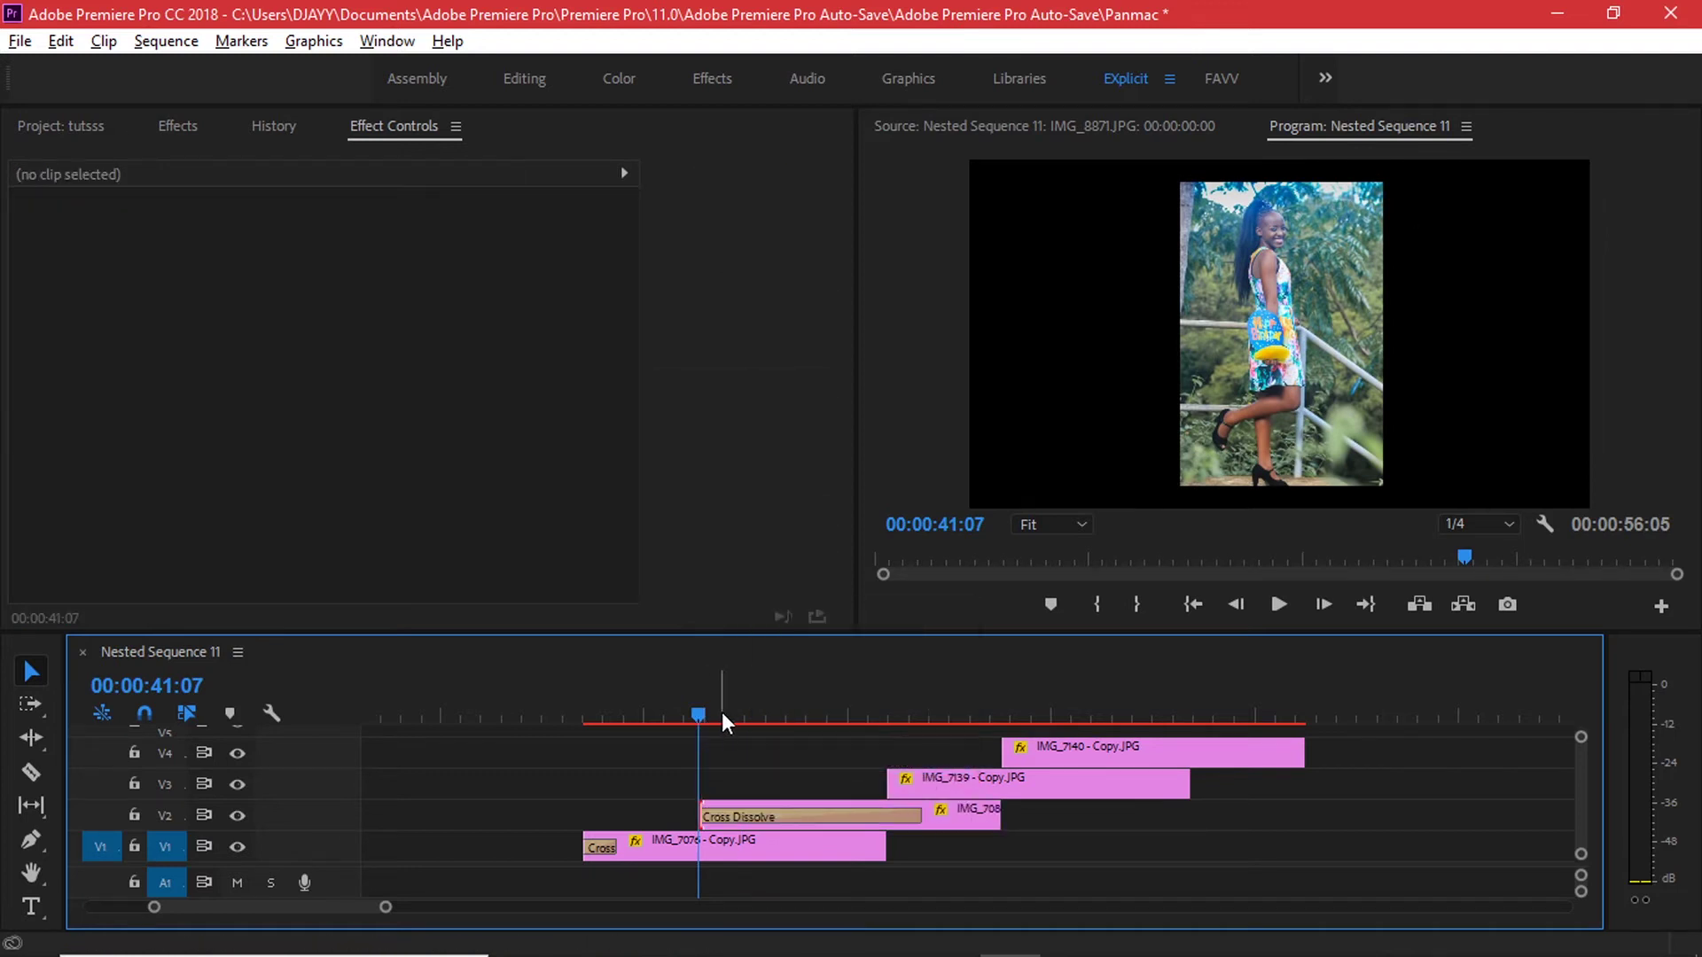
left_click_drag(899, 816, 749, 816)
Add the first Position and Scale keyframes to IMG_7088 at 00:00:41:15, keeping its current pose
mouse_move(691, 714)
left_mouse_down()
mouse_move(748, 707)
mouse_move(717, 707)
left_mouse_up()
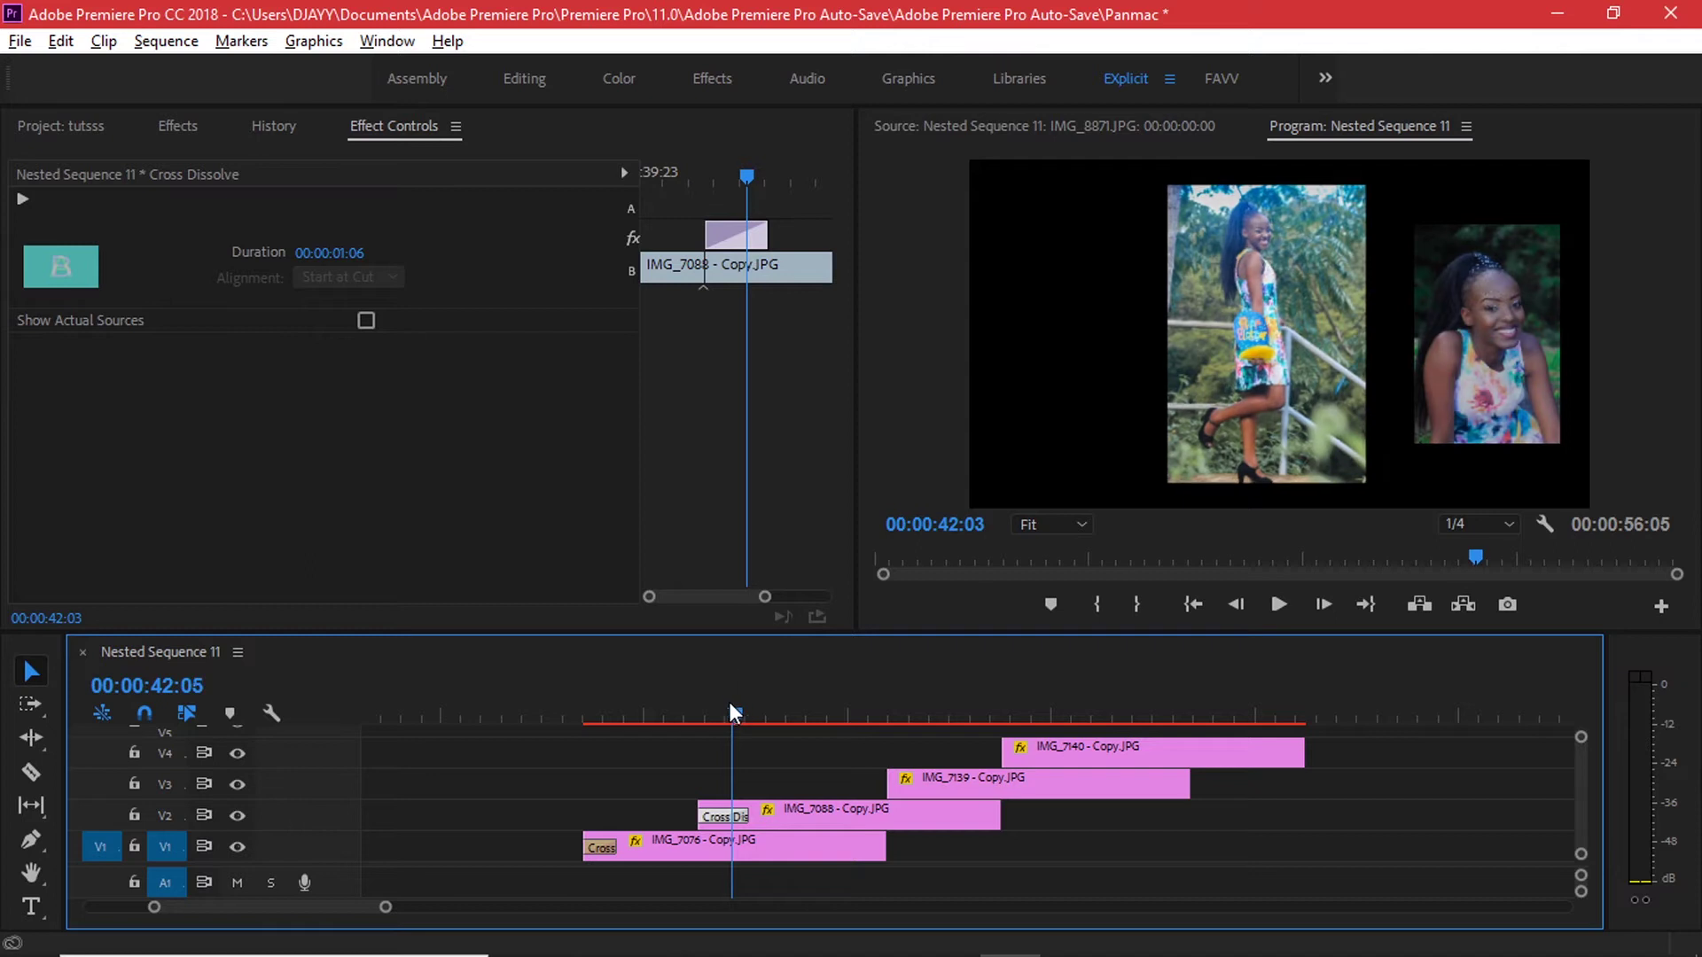
left_click(780, 754)
left_click(804, 816)
left_click(747, 710)
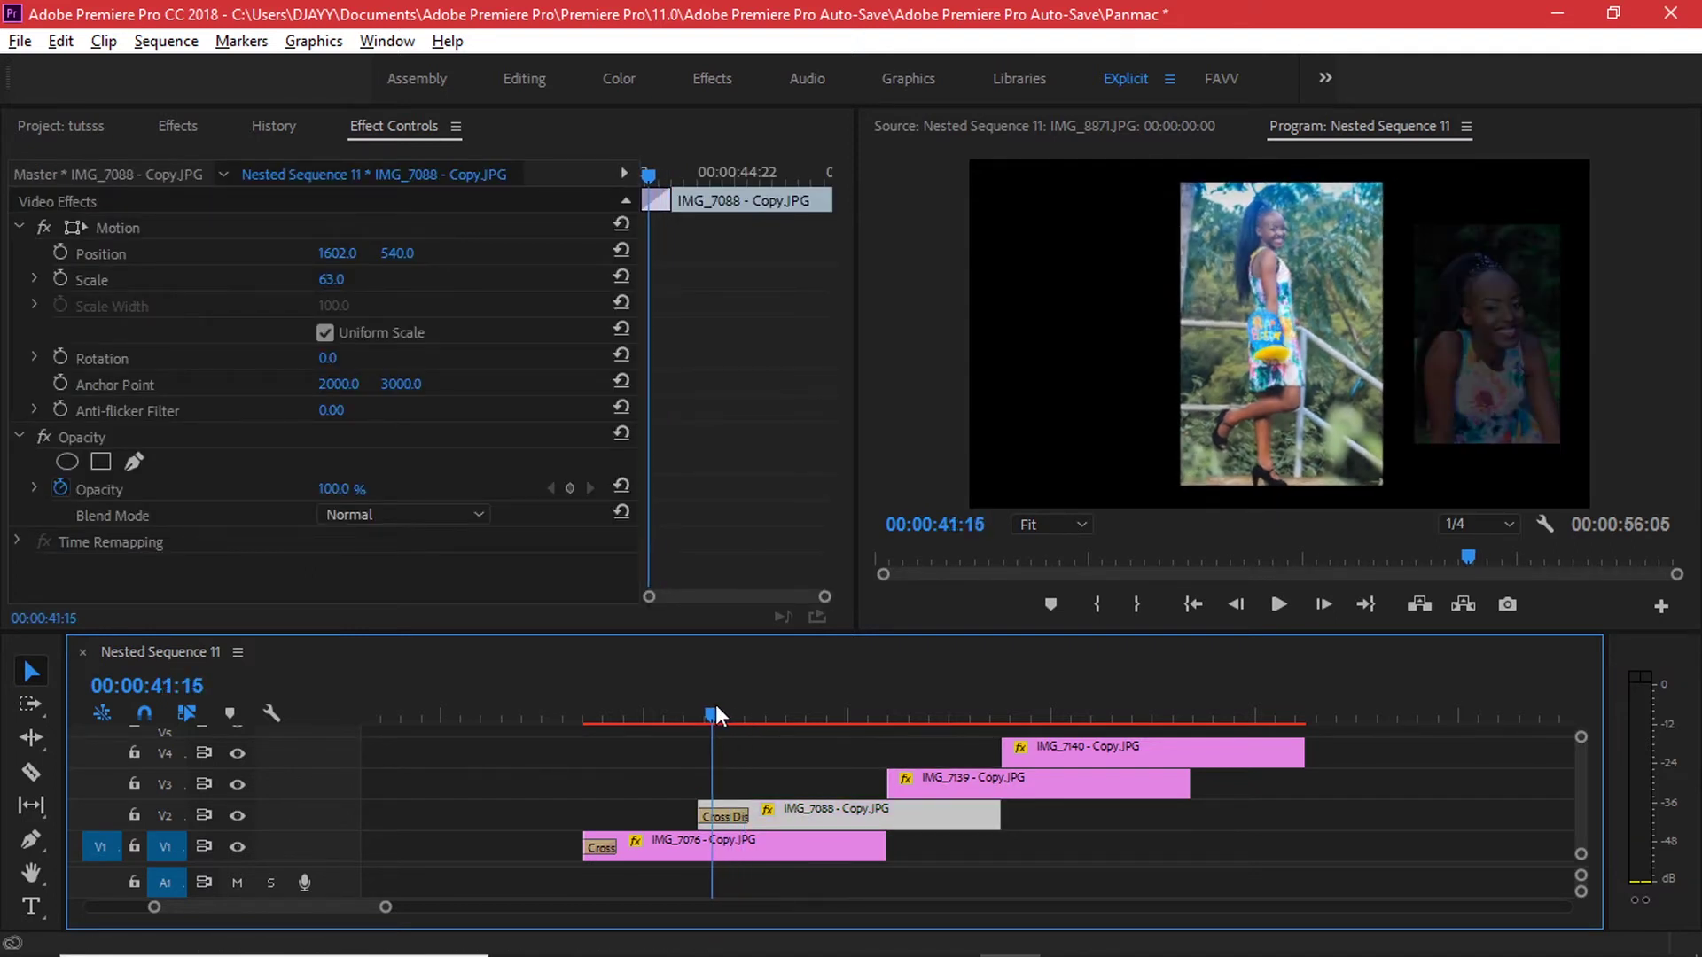
left_click(60, 252)
left_click(60, 278)
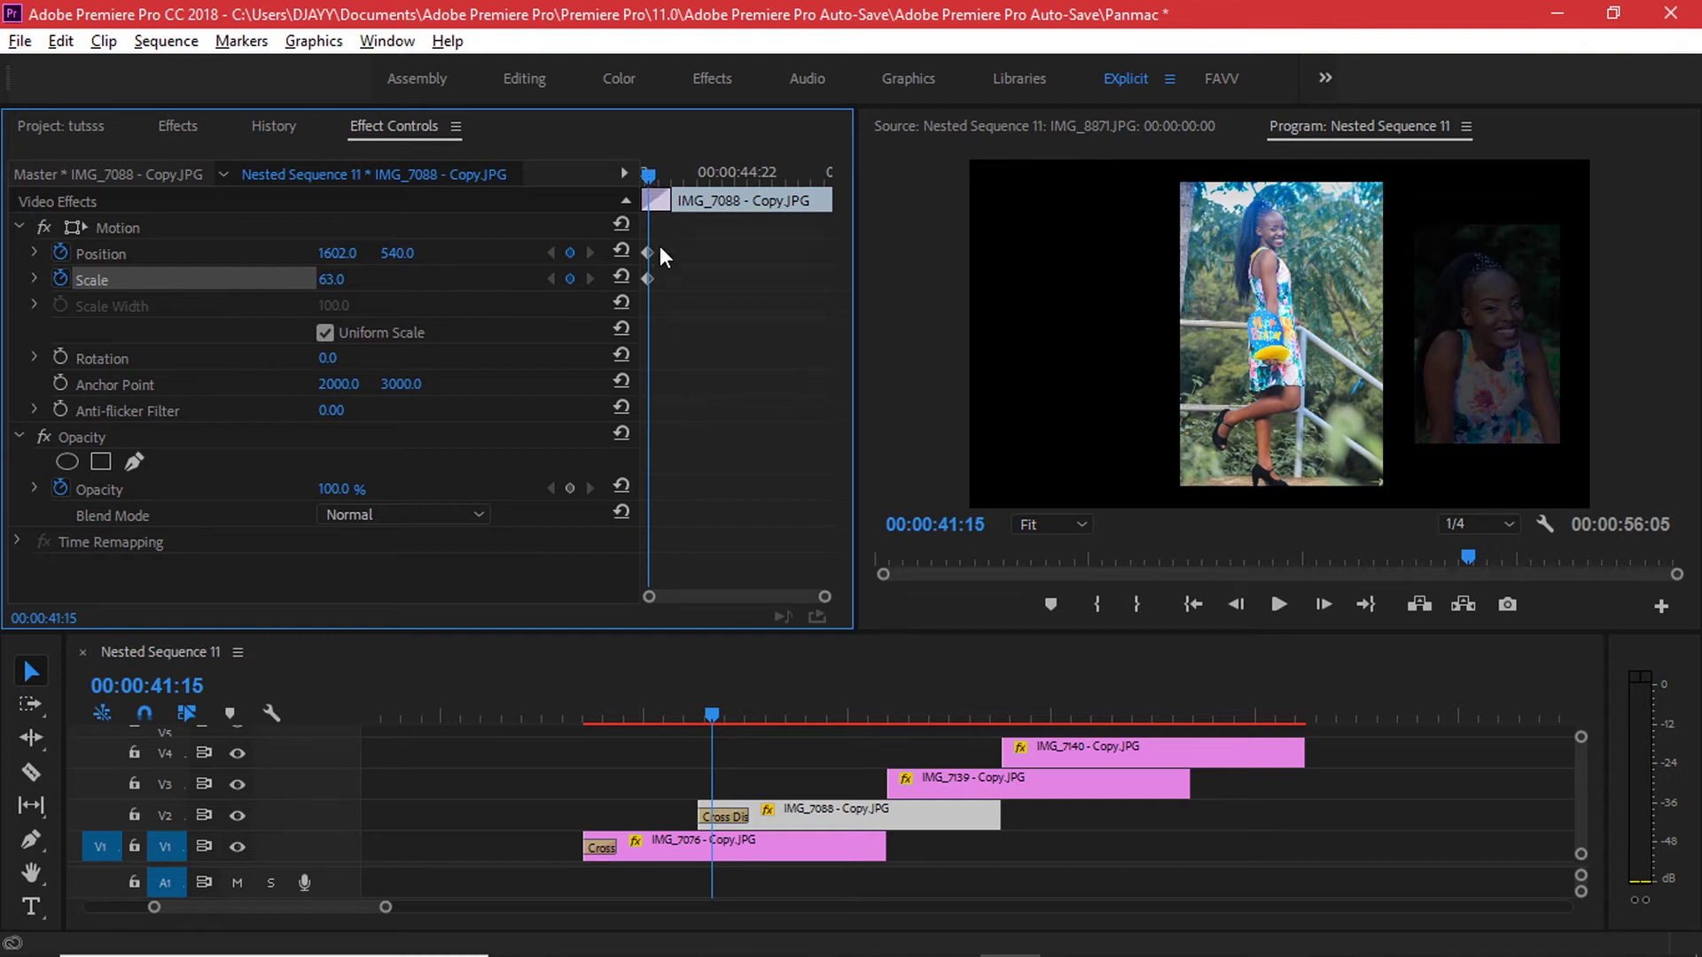
Keyframe the opacity of IMG_7088 at 31% at 00:00:41:15 and shorten its Cross Dissolve to 00:00:00:17
left_click(569, 489)
left_click_drag(321, 487, 266, 487)
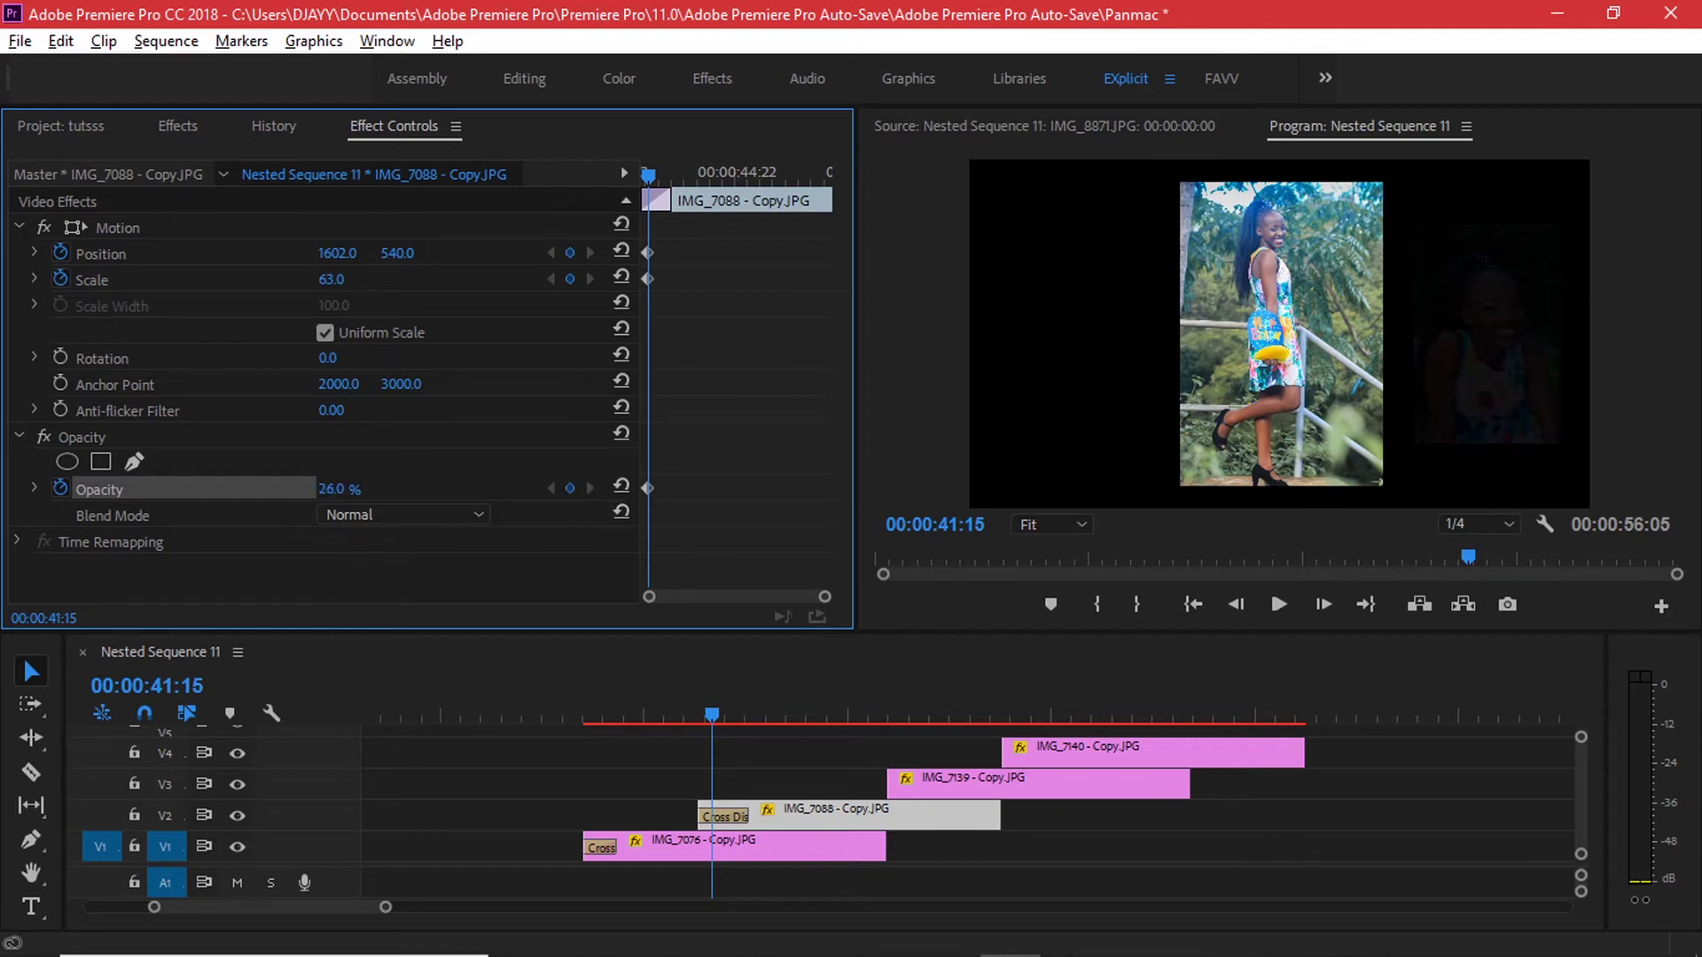
left_click_drag(264, 487, 250, 487)
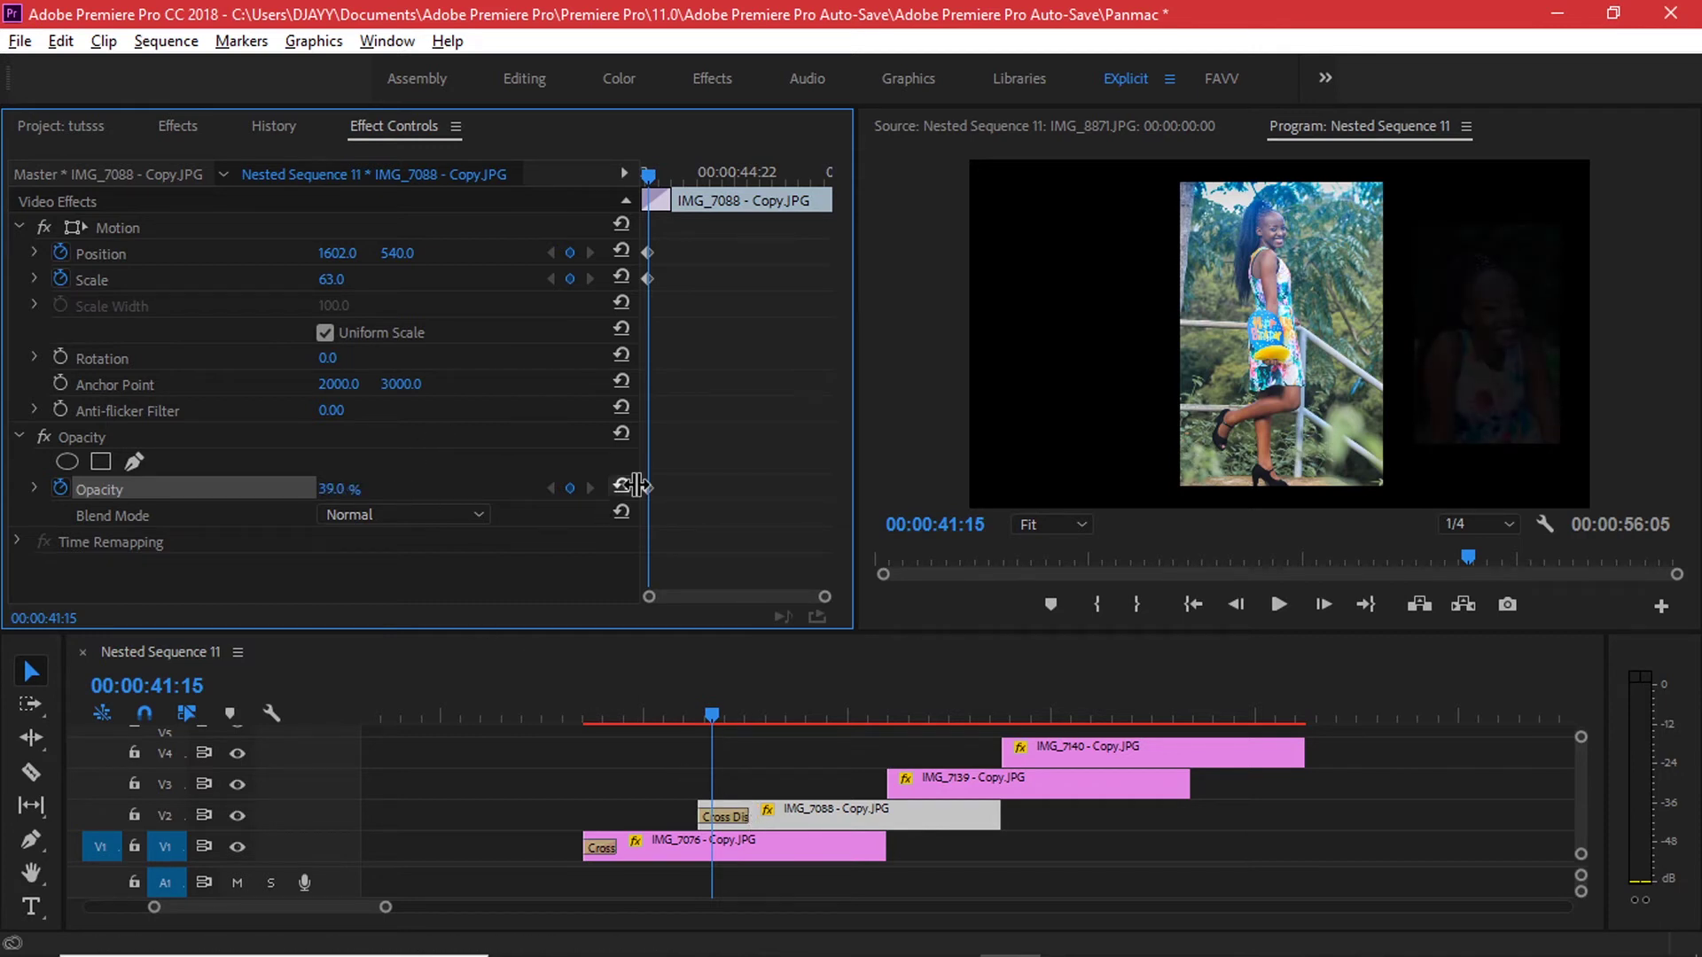
left_click(734, 816)
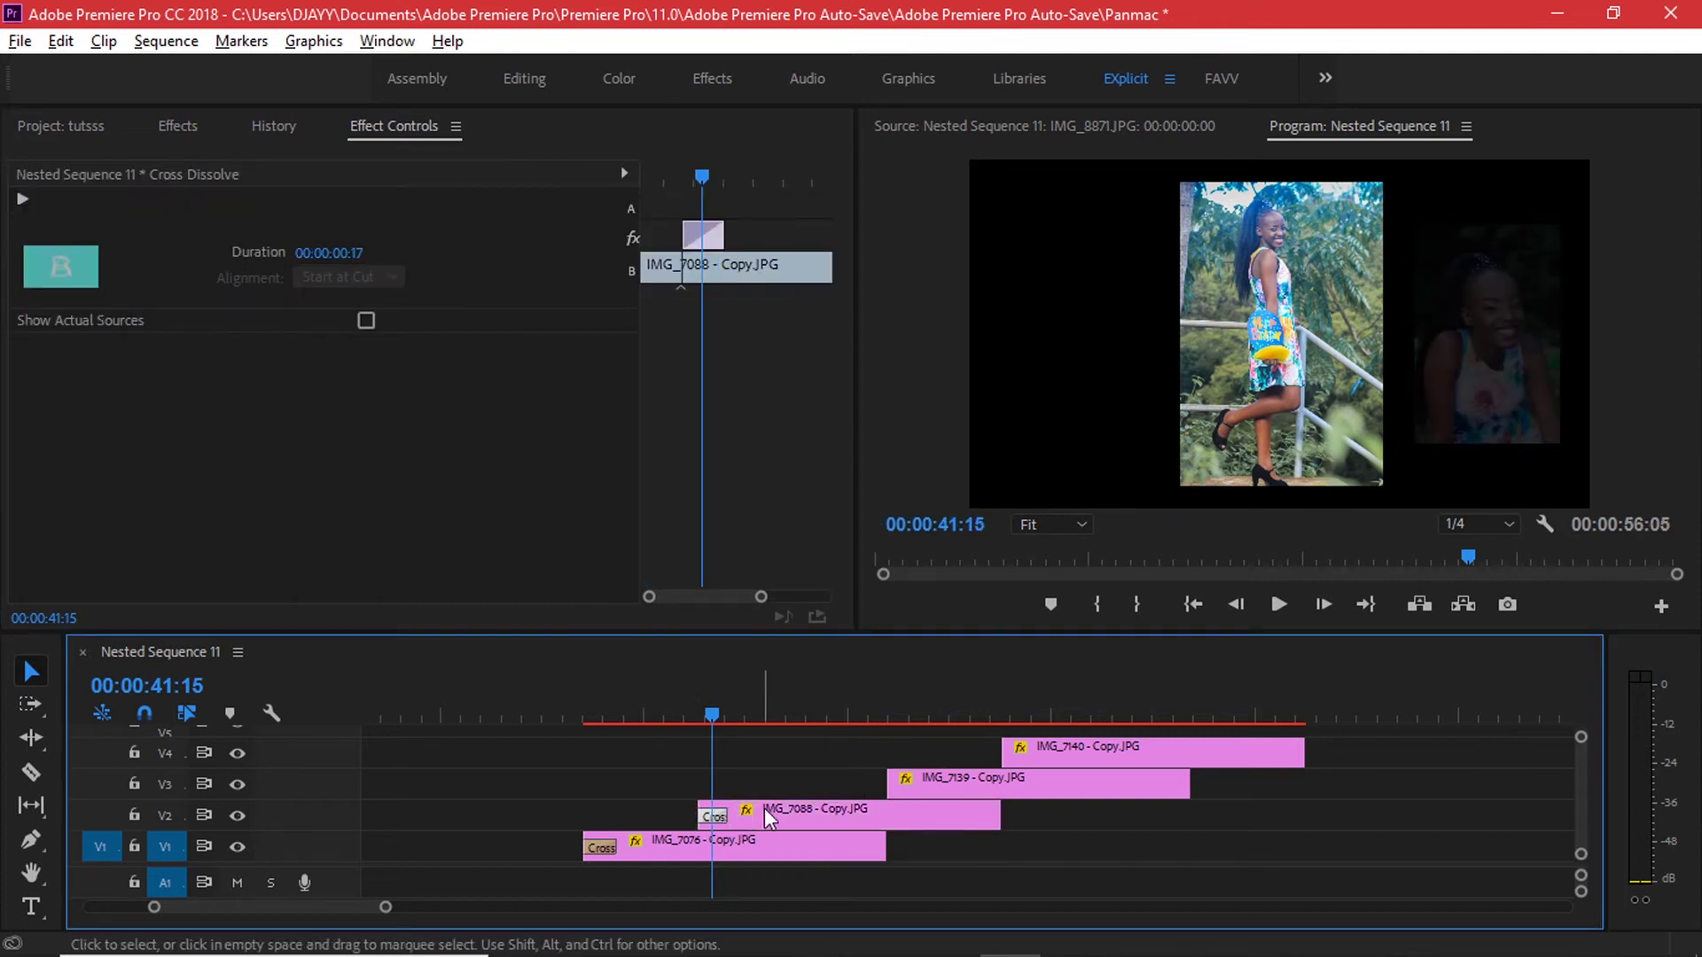
left_click(766, 809)
left_click(266, 576)
left_click_drag(351, 491, 344, 492)
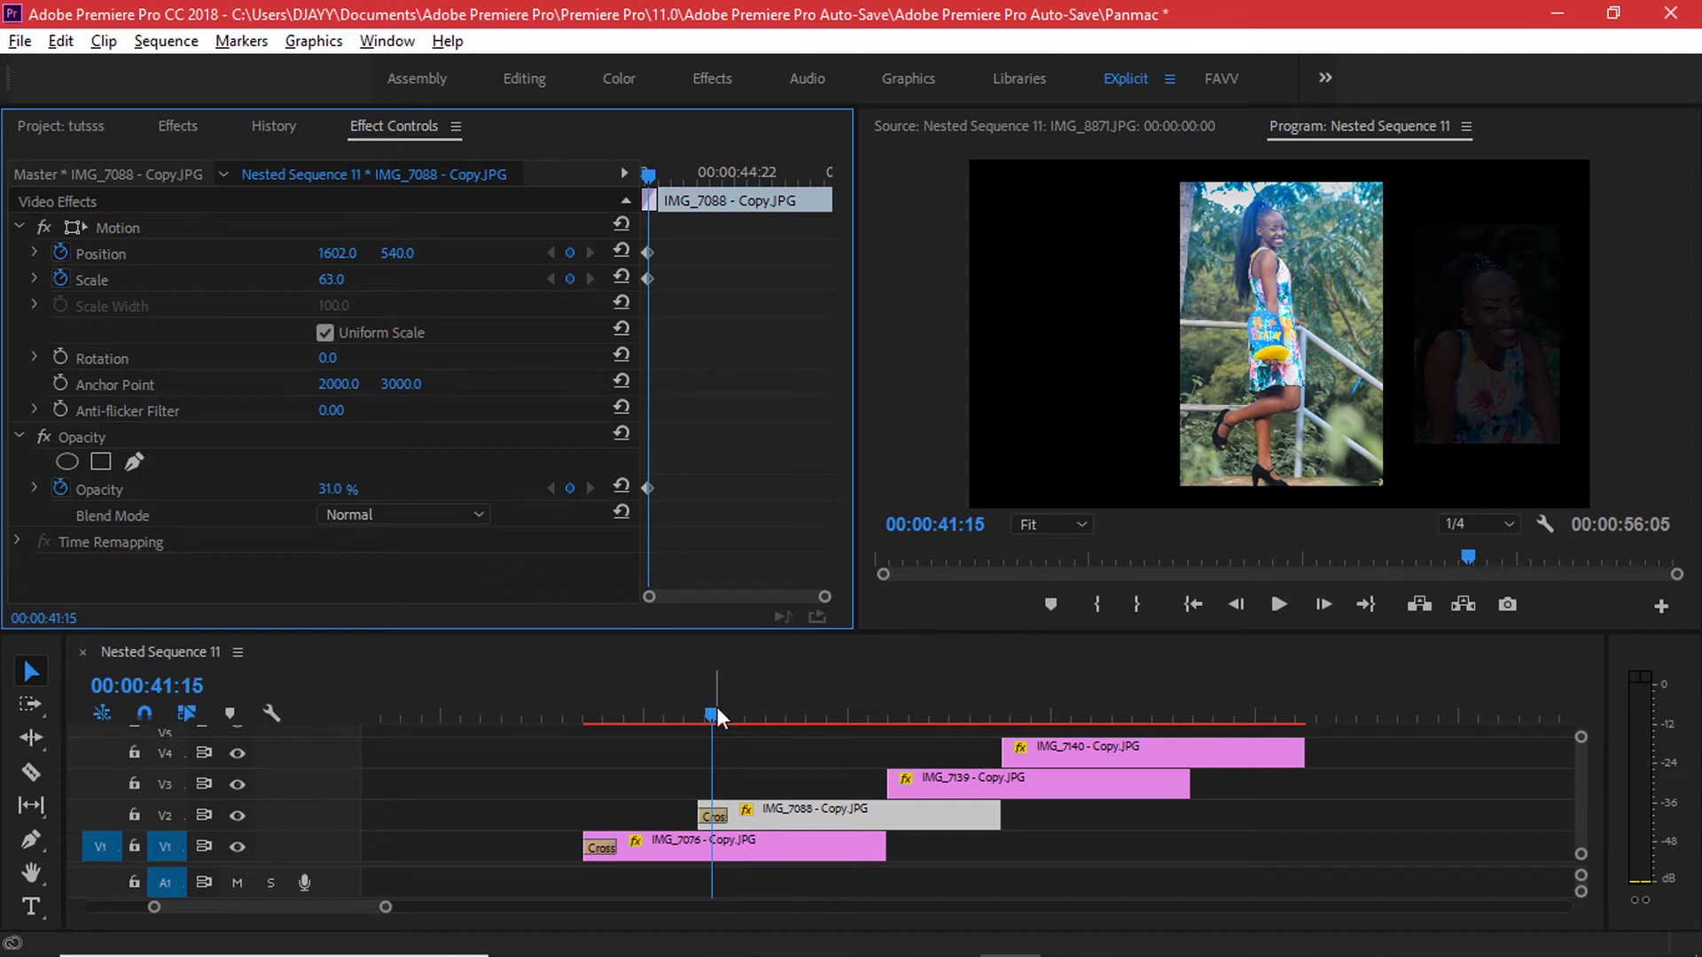
At 00:00:43:01, keyframe IMG_7088 with a horizontal position of 999, a scale of 81 and an opacity of 100%
left_click_drag(715, 700, 774, 715)
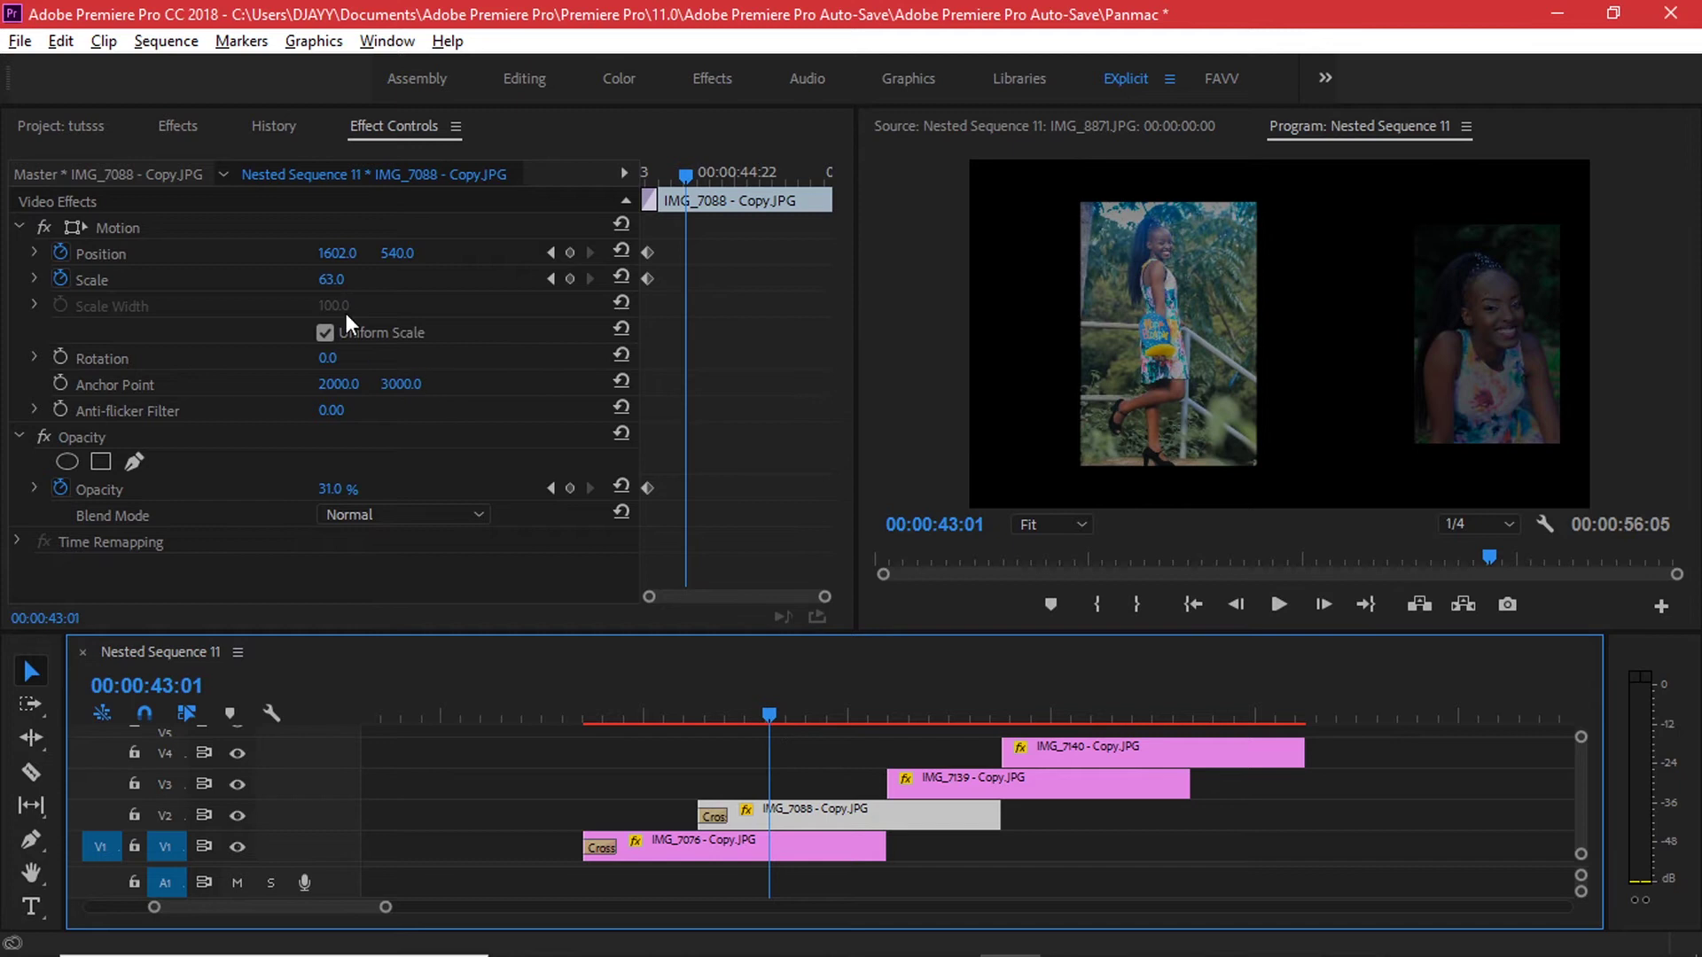
left_click_drag(337, 280, 248, 254)
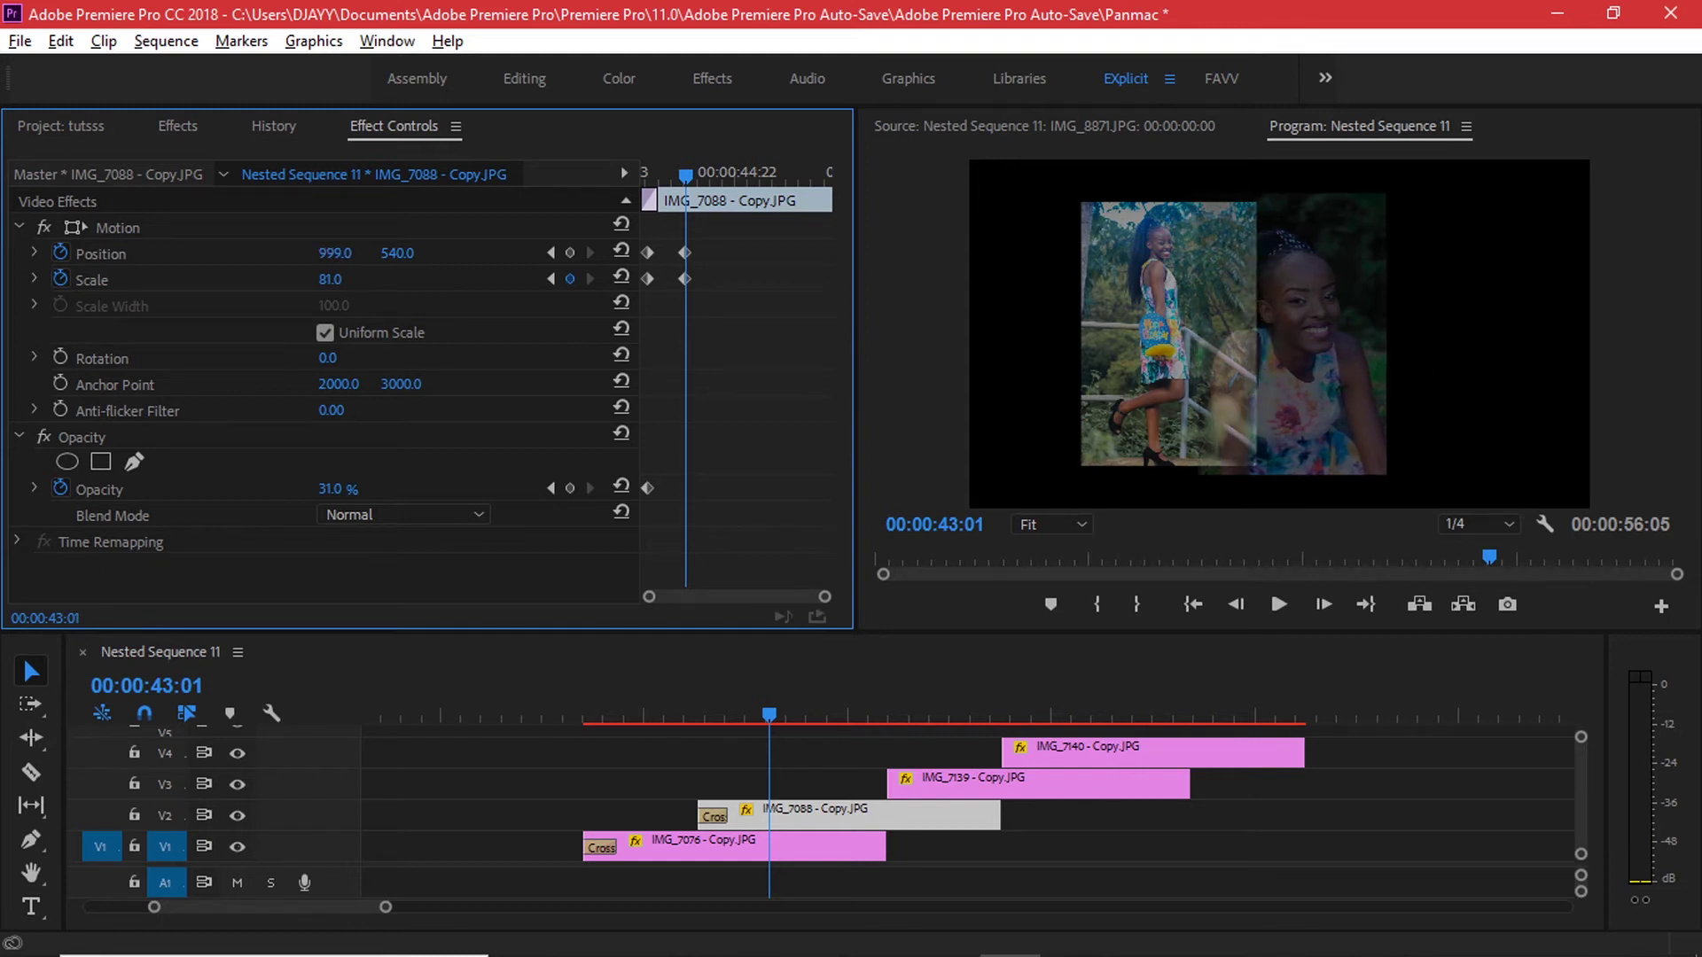
left_click_drag(330, 490, 381, 490)
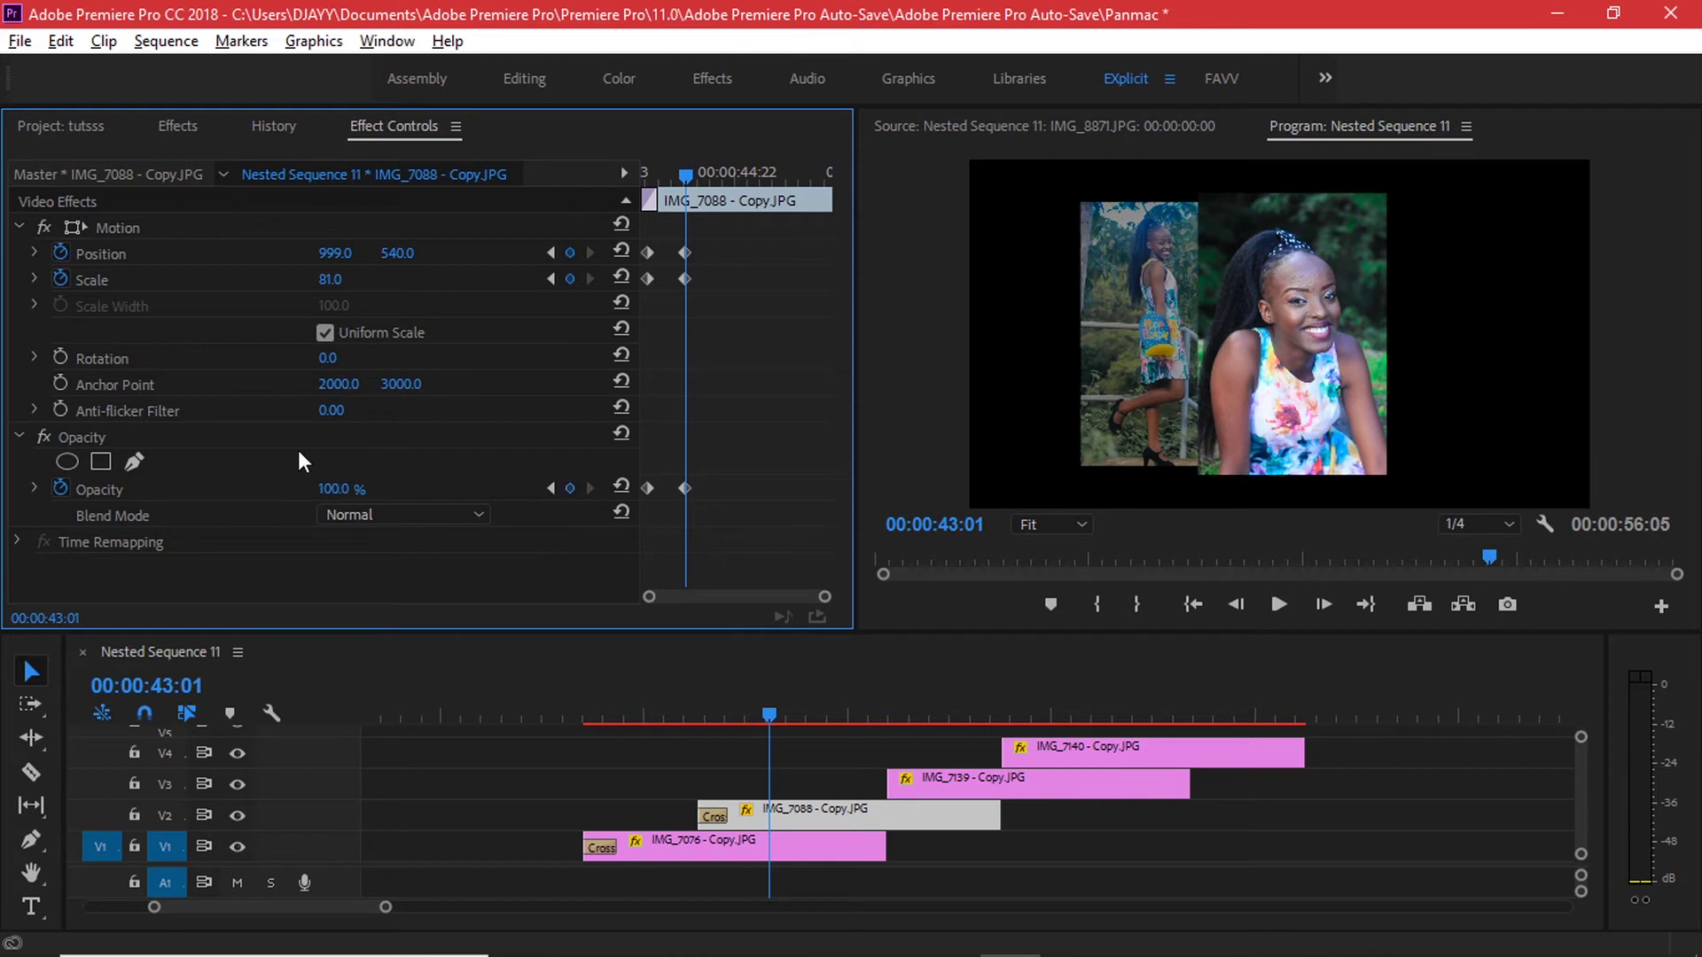
Play the sequence from just before IMG_7076 to review the entrance of IMG_7088
left_click(571, 714)
key("space")
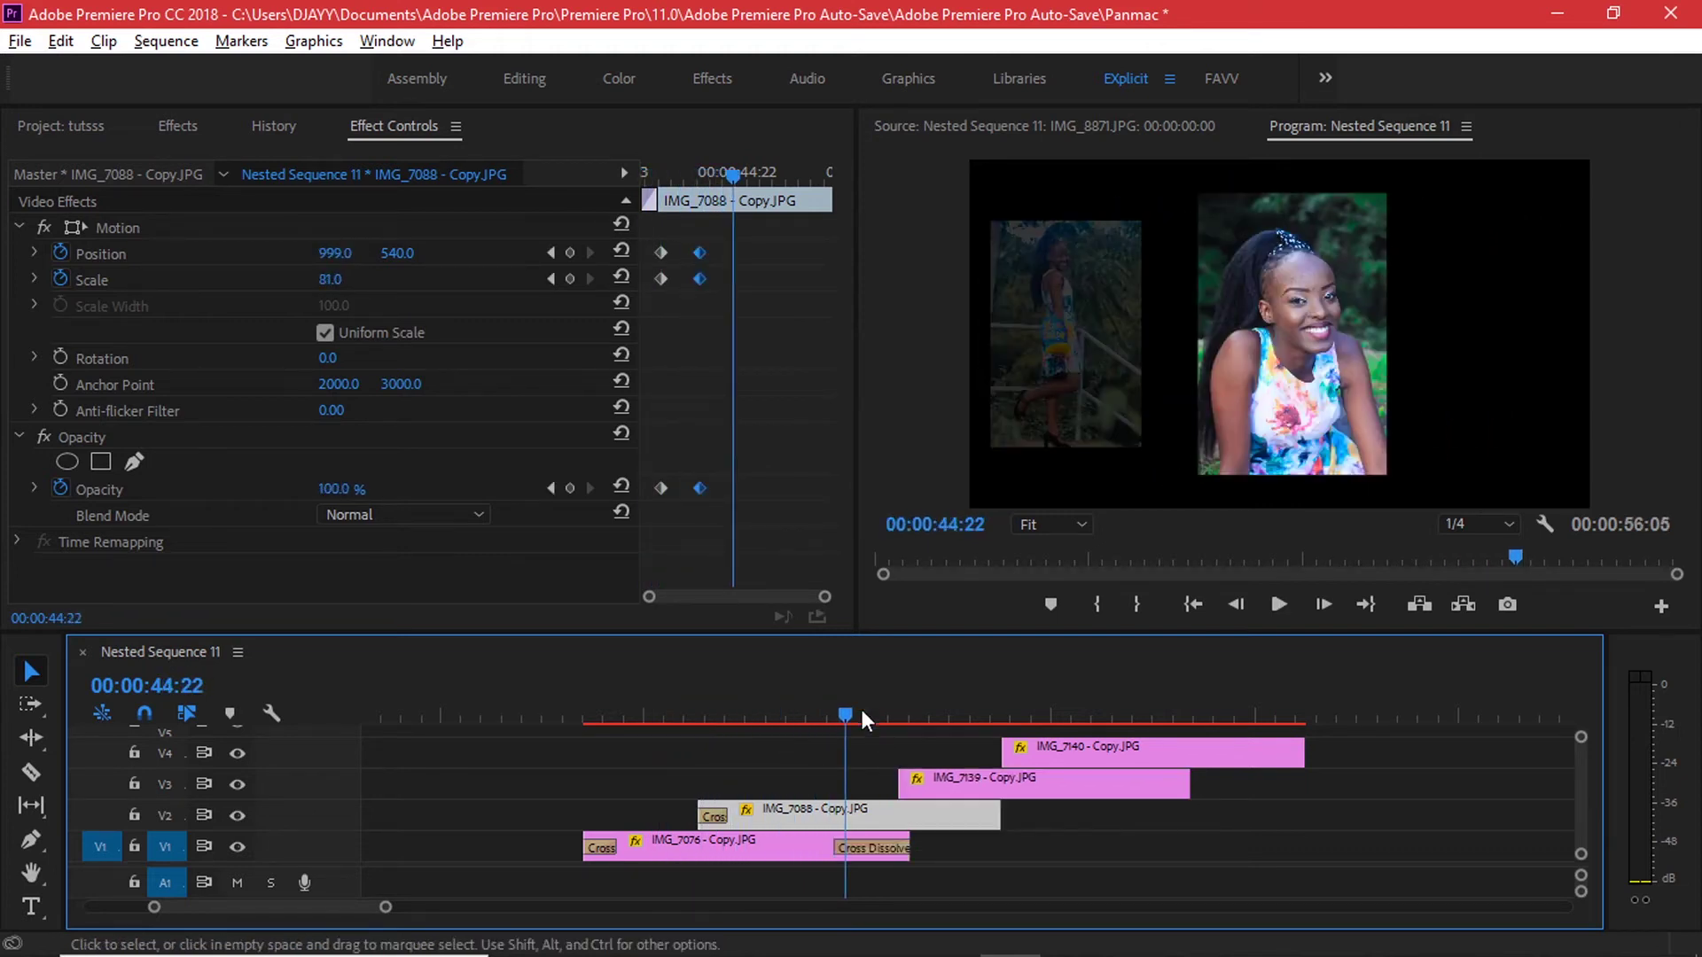
Add Position, Scale and Opacity keyframes to IMG_7088 at 00:00:44:19, holding the enlarged center pose
left_click(801, 701)
left_click_drag(801, 693, 844, 681)
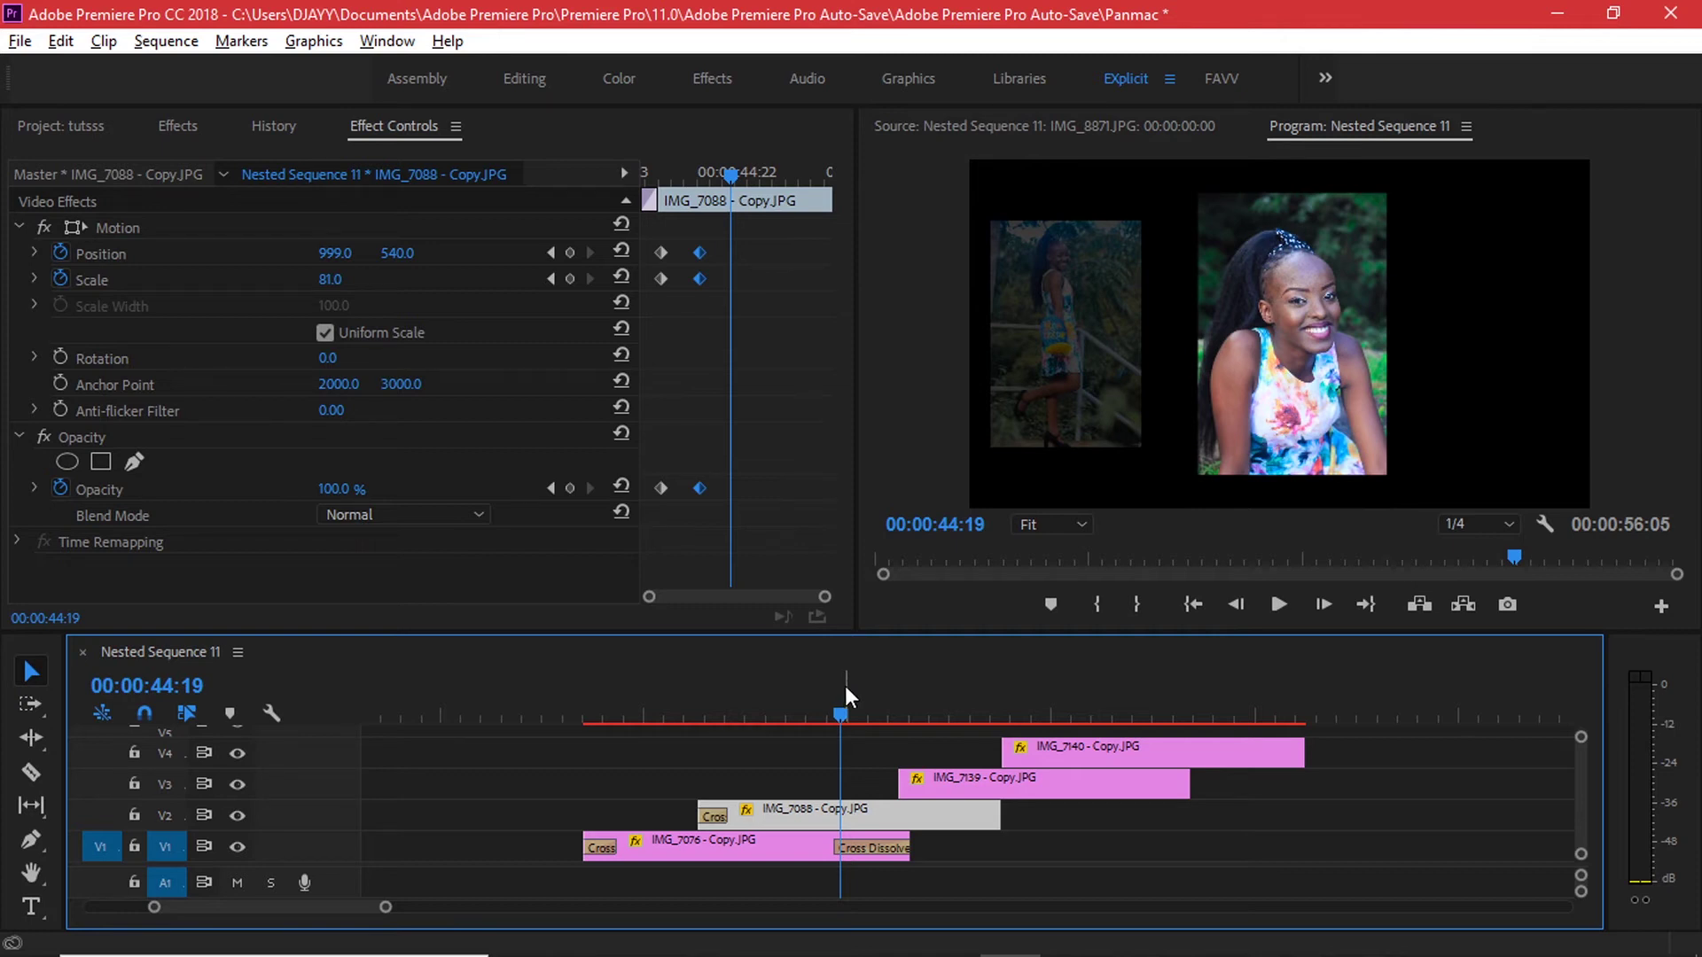
left_click(570, 253)
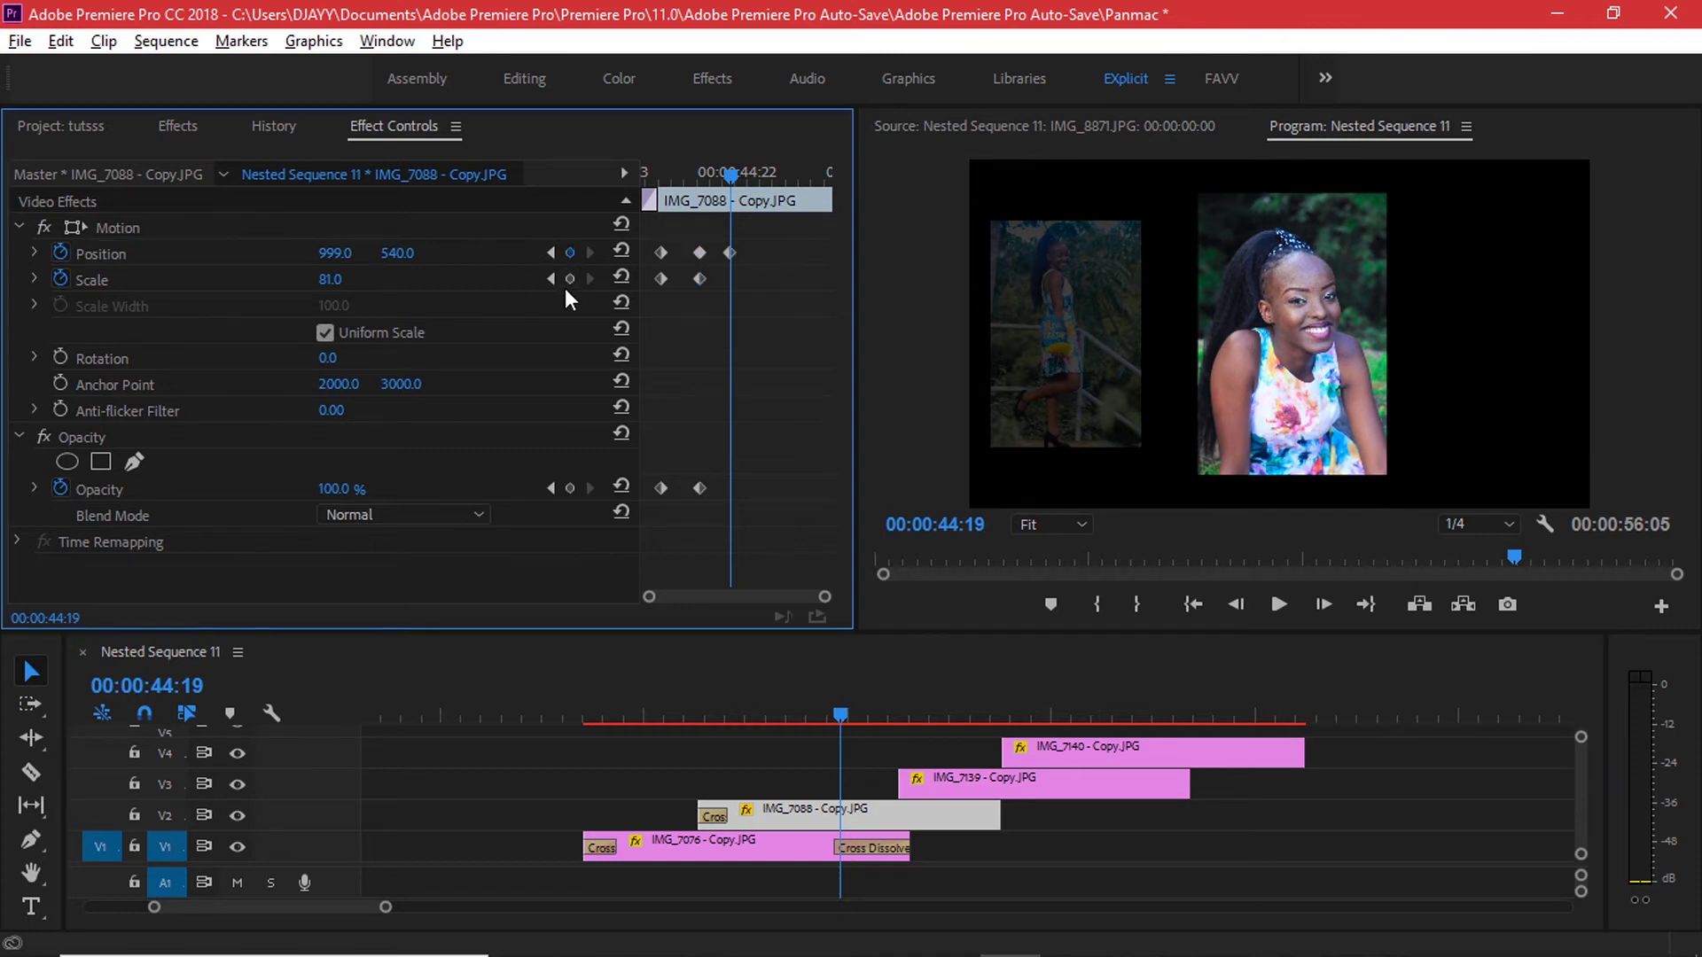
left_click(572, 280)
left_click(568, 488)
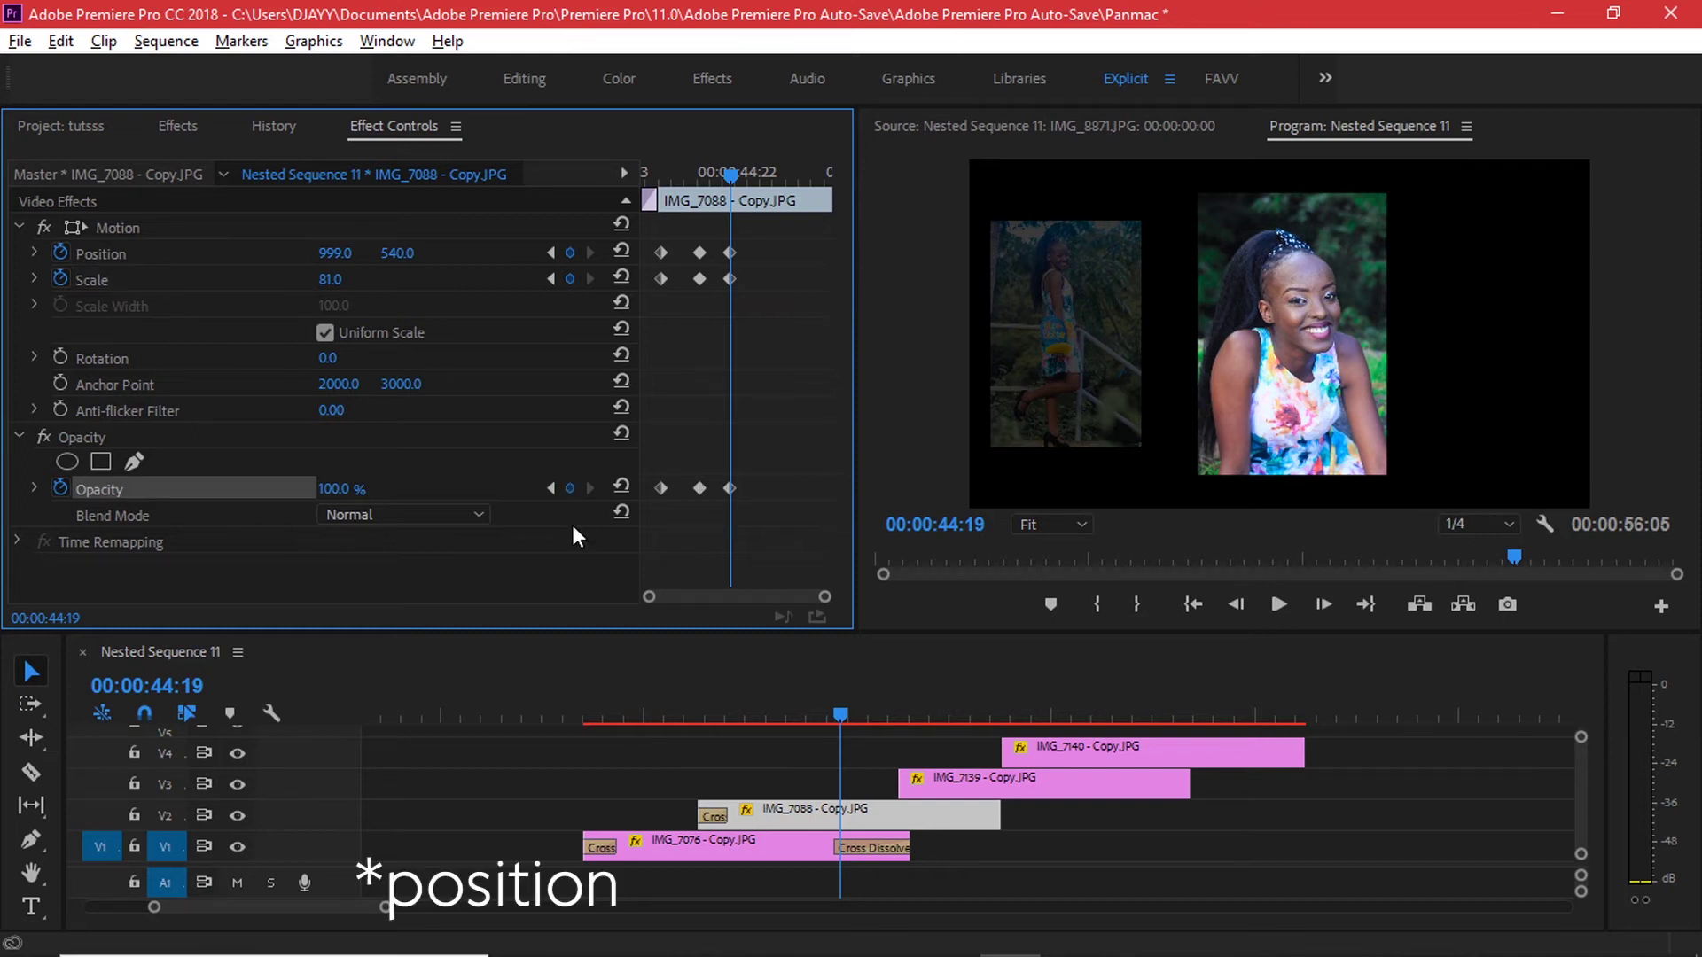
At 00:00:46:04, keyframe IMG_7088 with a horizontal position of 315, a scale of 68 and an opacity of 29%
left_click_drag(730, 169, 769, 168)
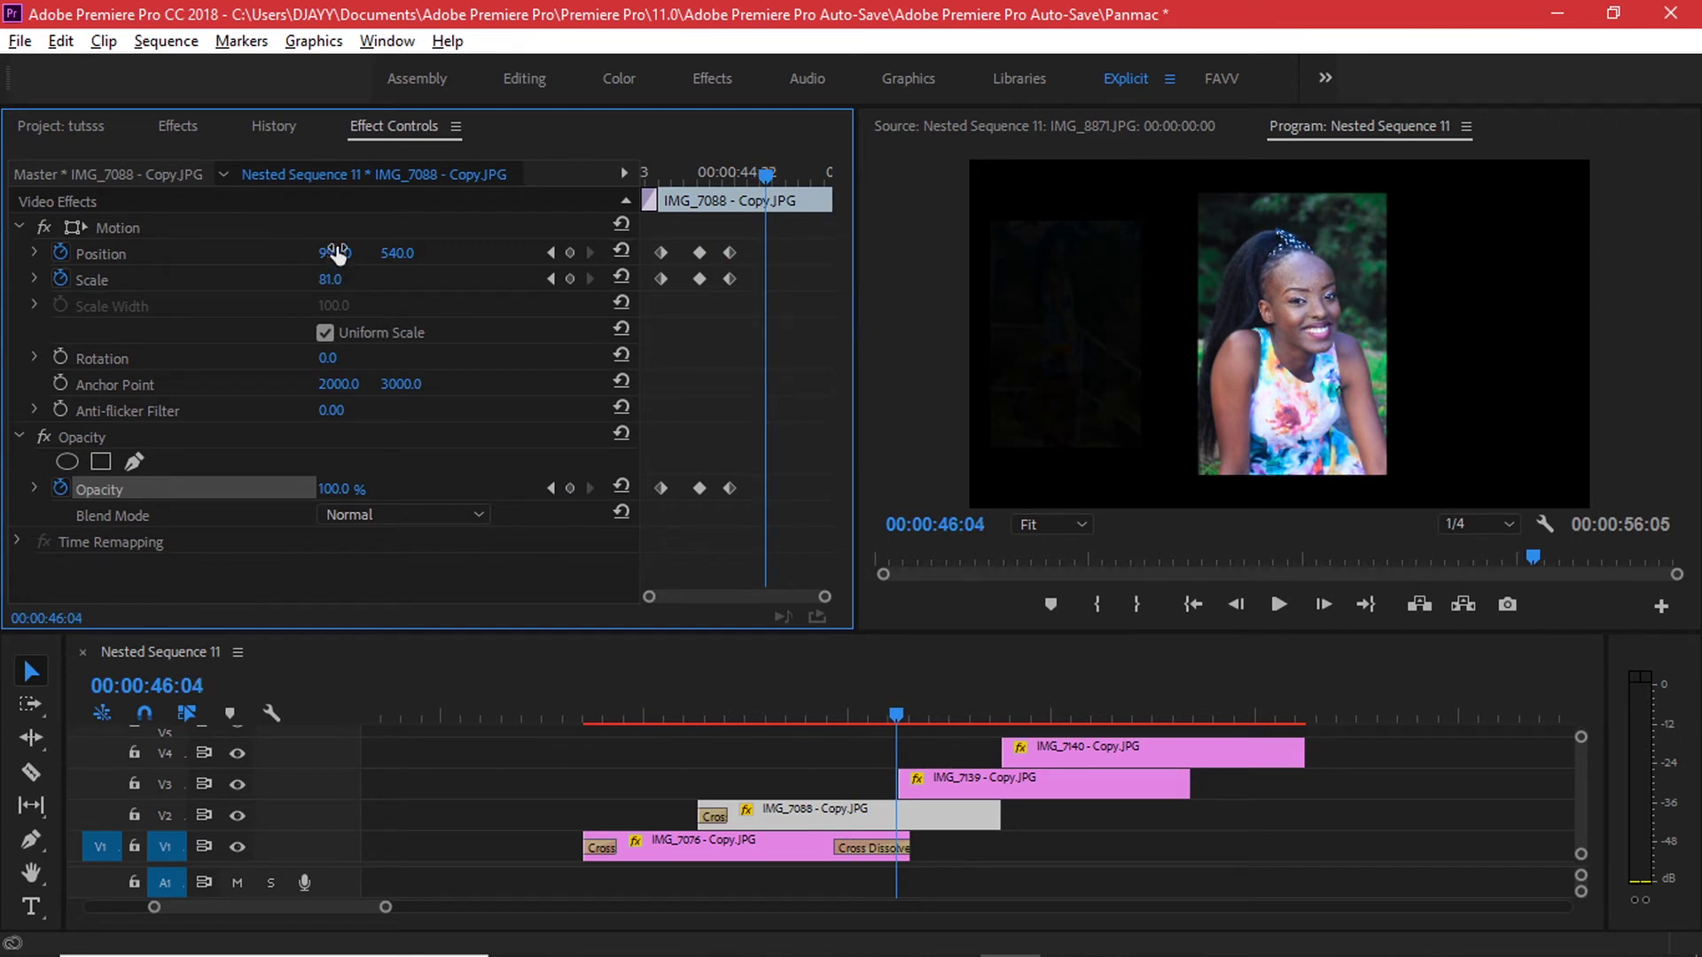
left_click_drag(335, 252, 294, 252)
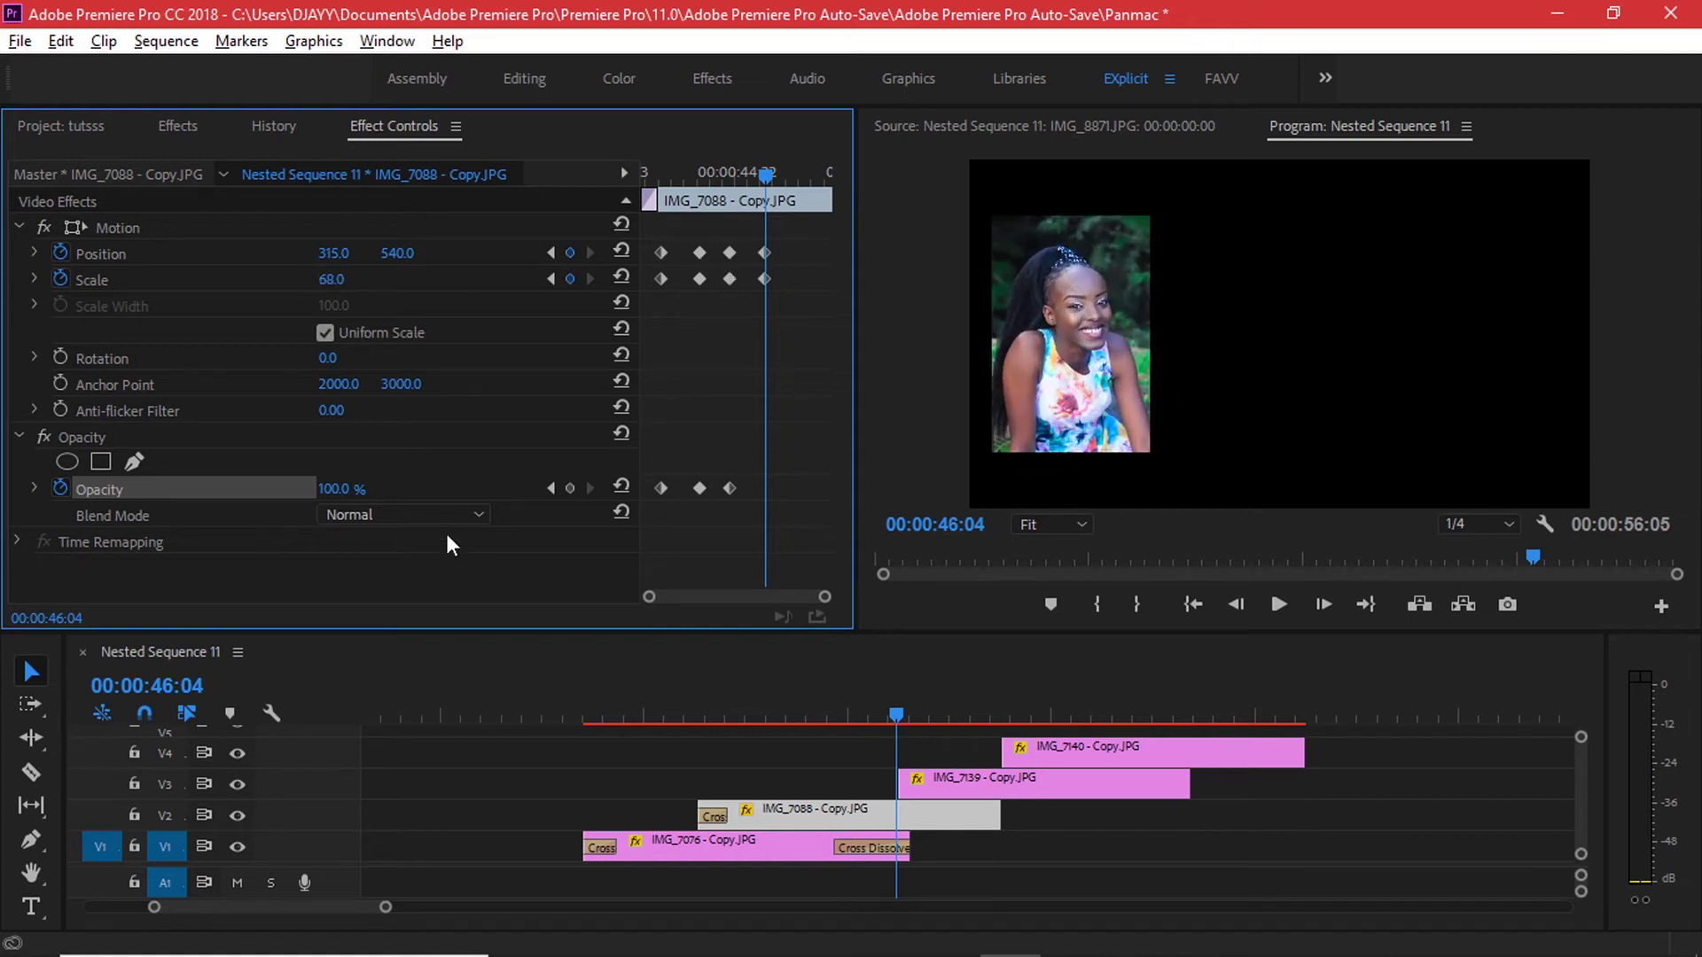
left_click_drag(356, 499, 305, 499)
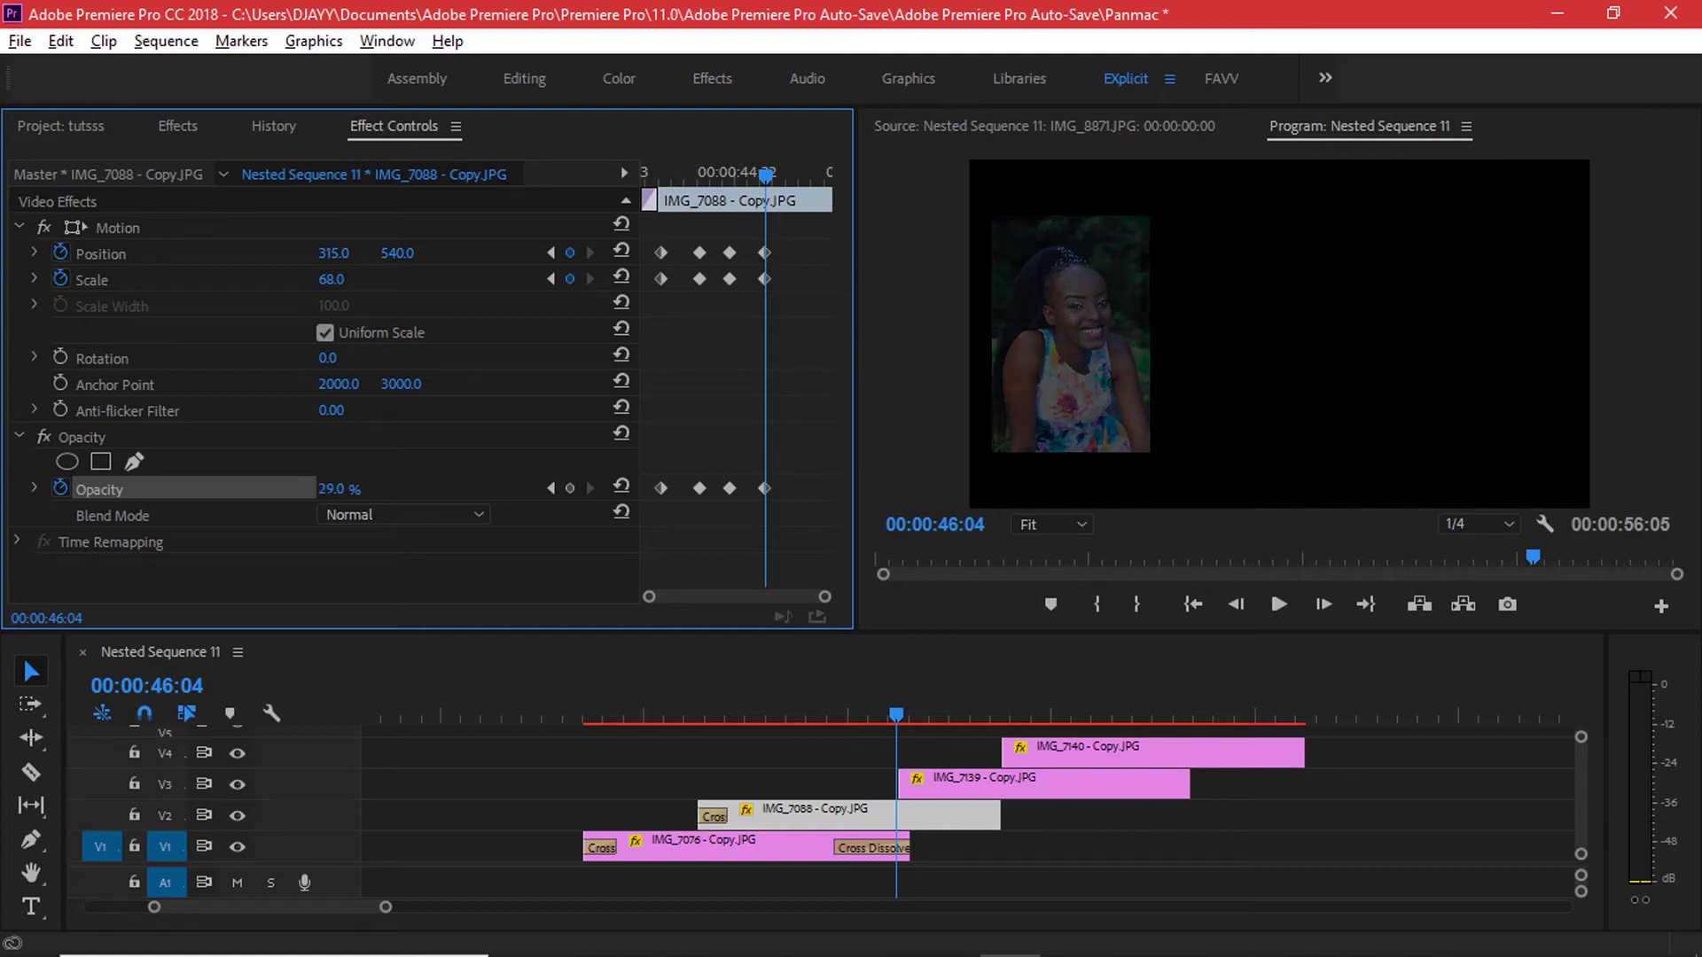
Play the sequence from the start of IMG_7076 to review the first two photos' complete animations
left_click_drag(735, 714, 588, 727)
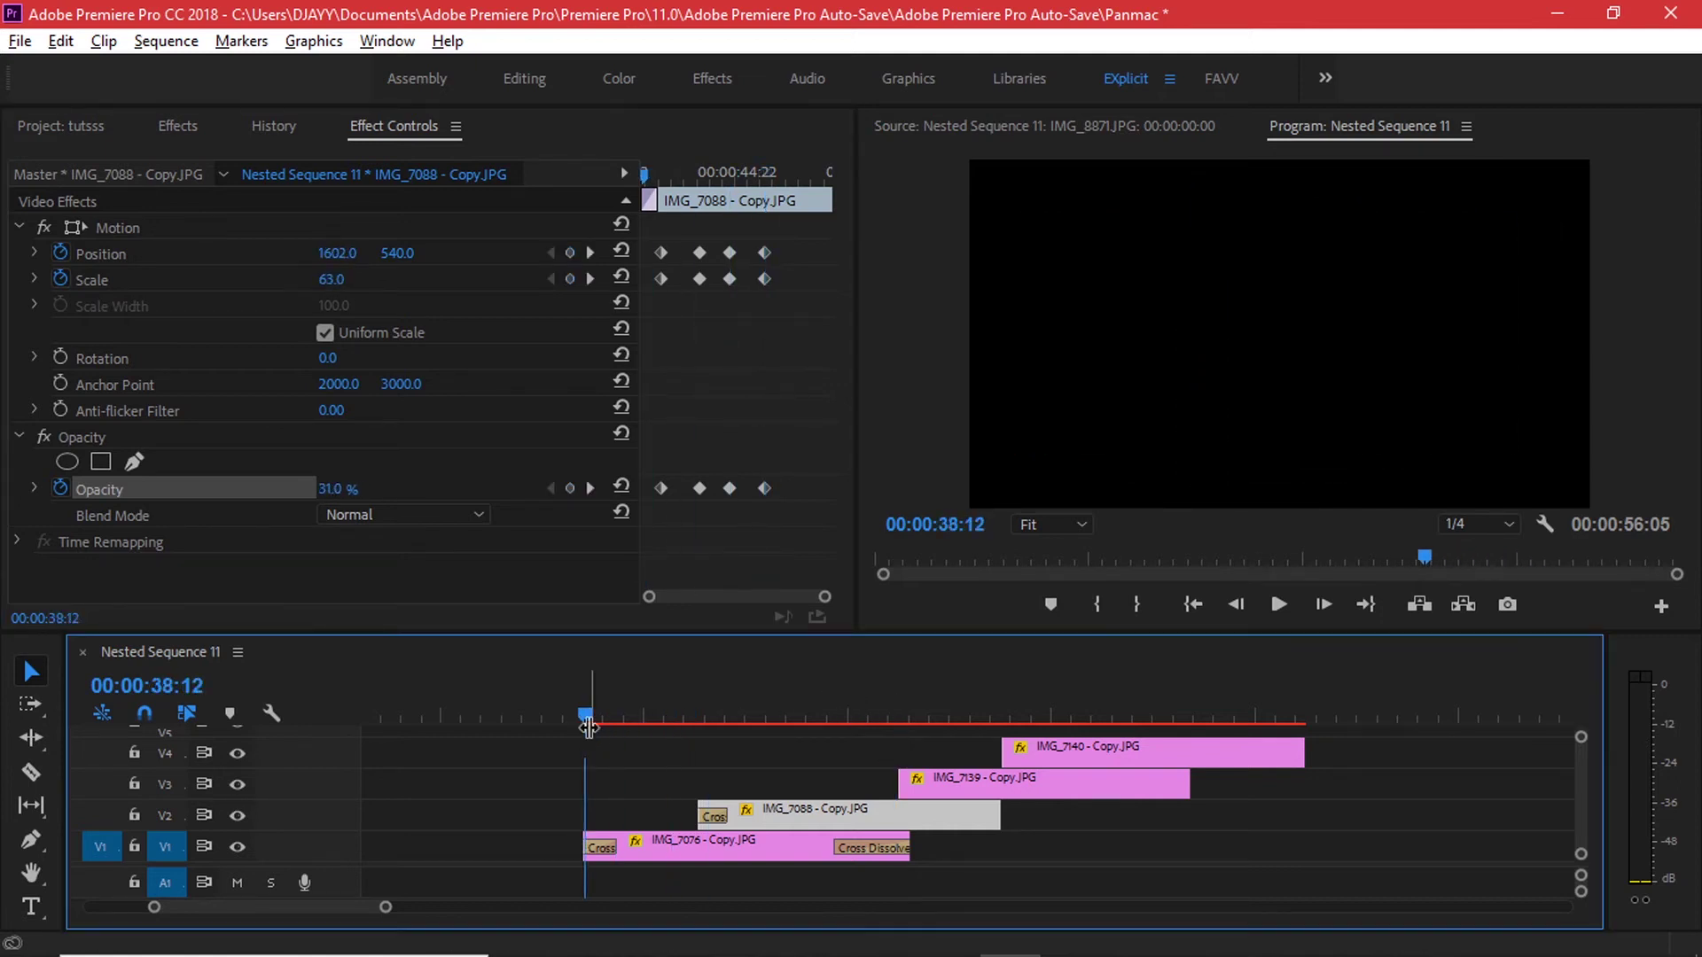
key("space")
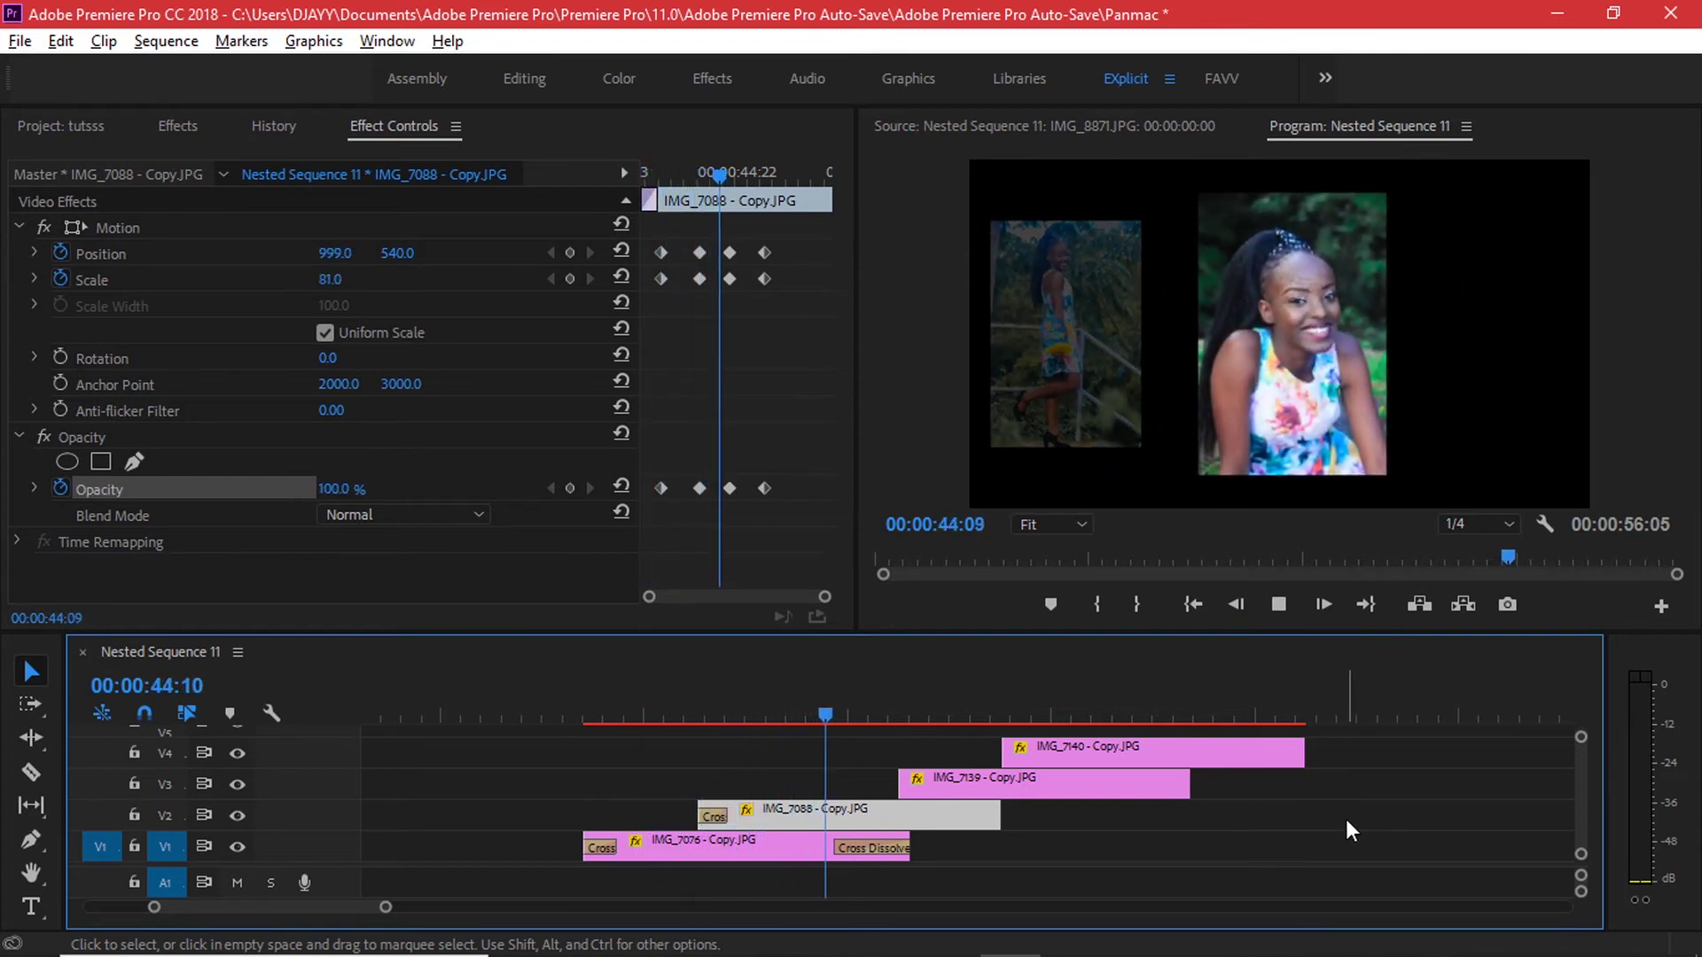
key("space")
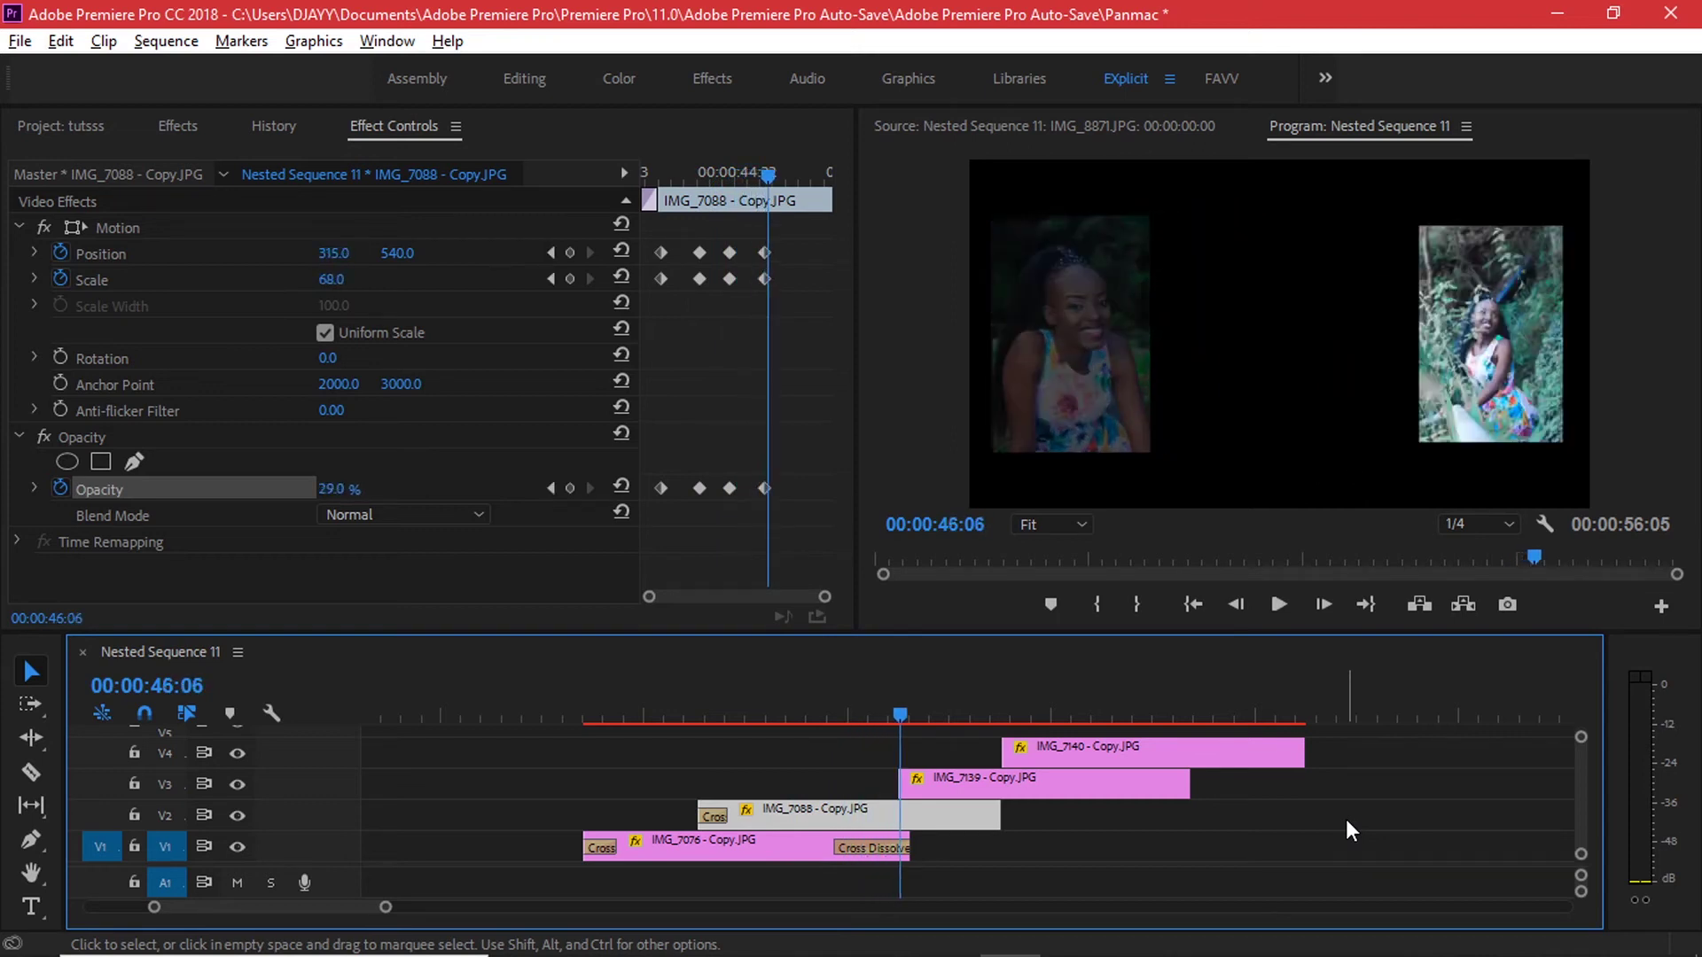
Make IMG_7139 start at 00:00:44:15 and add its first Position and Scale keyframes there
left_click_drag(926, 693, 838, 699)
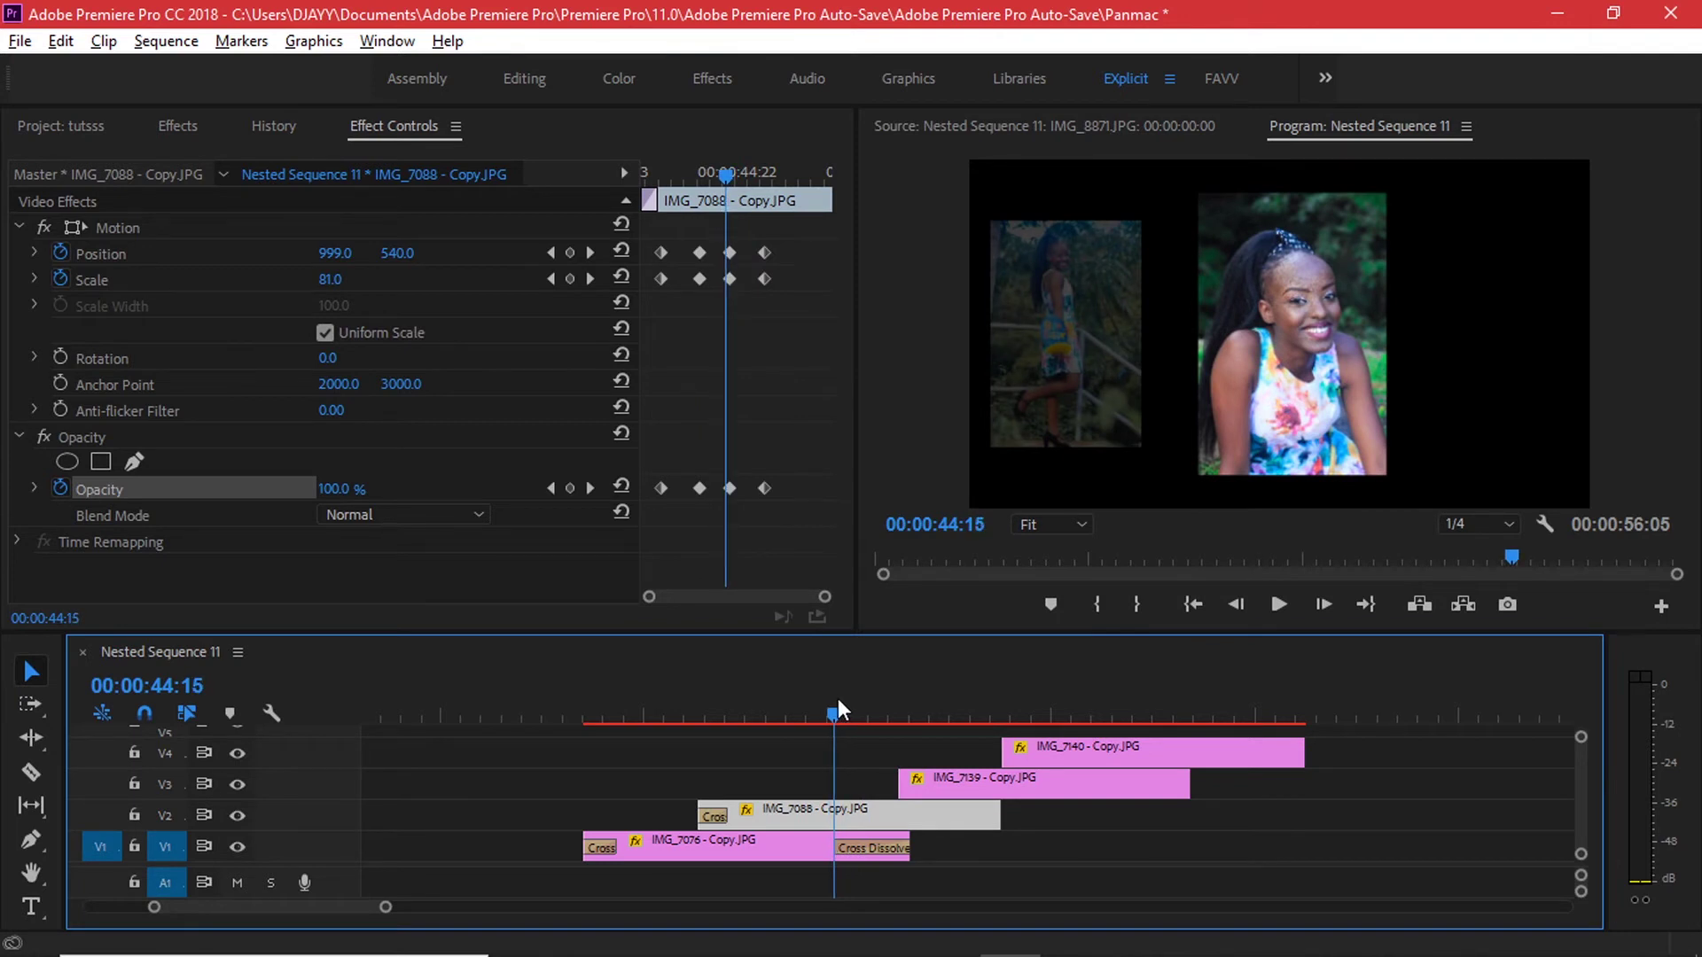
left_click_drag(922, 787, 857, 787)
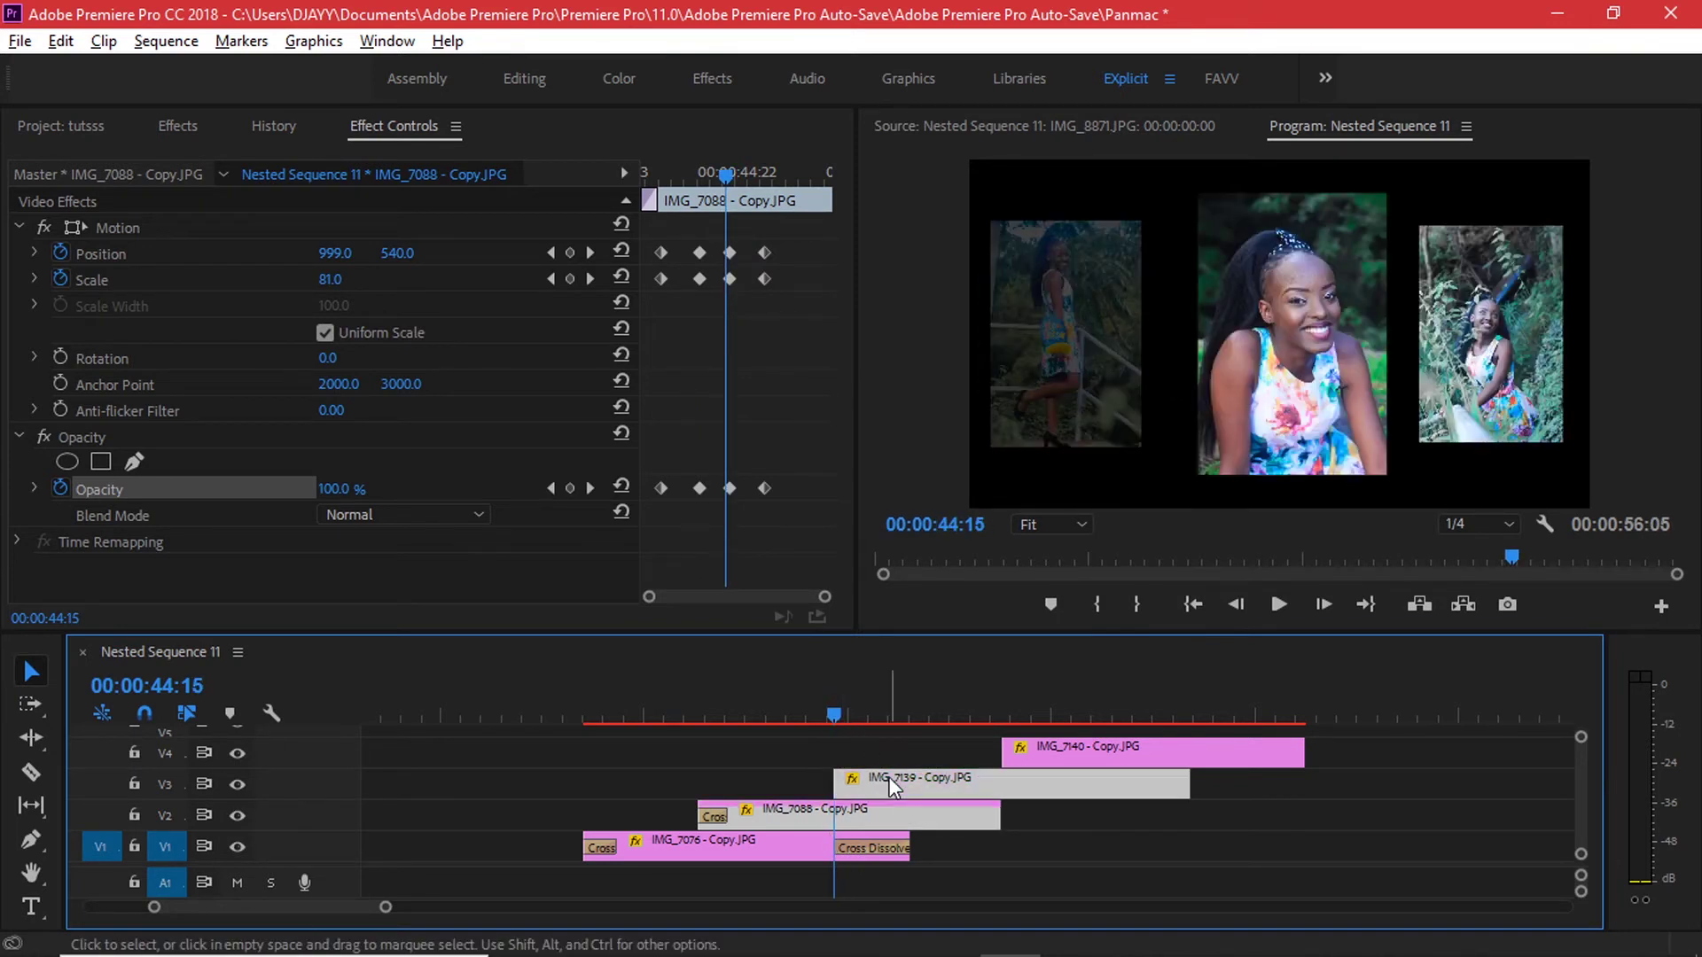
left_click(60, 253)
left_click(62, 280)
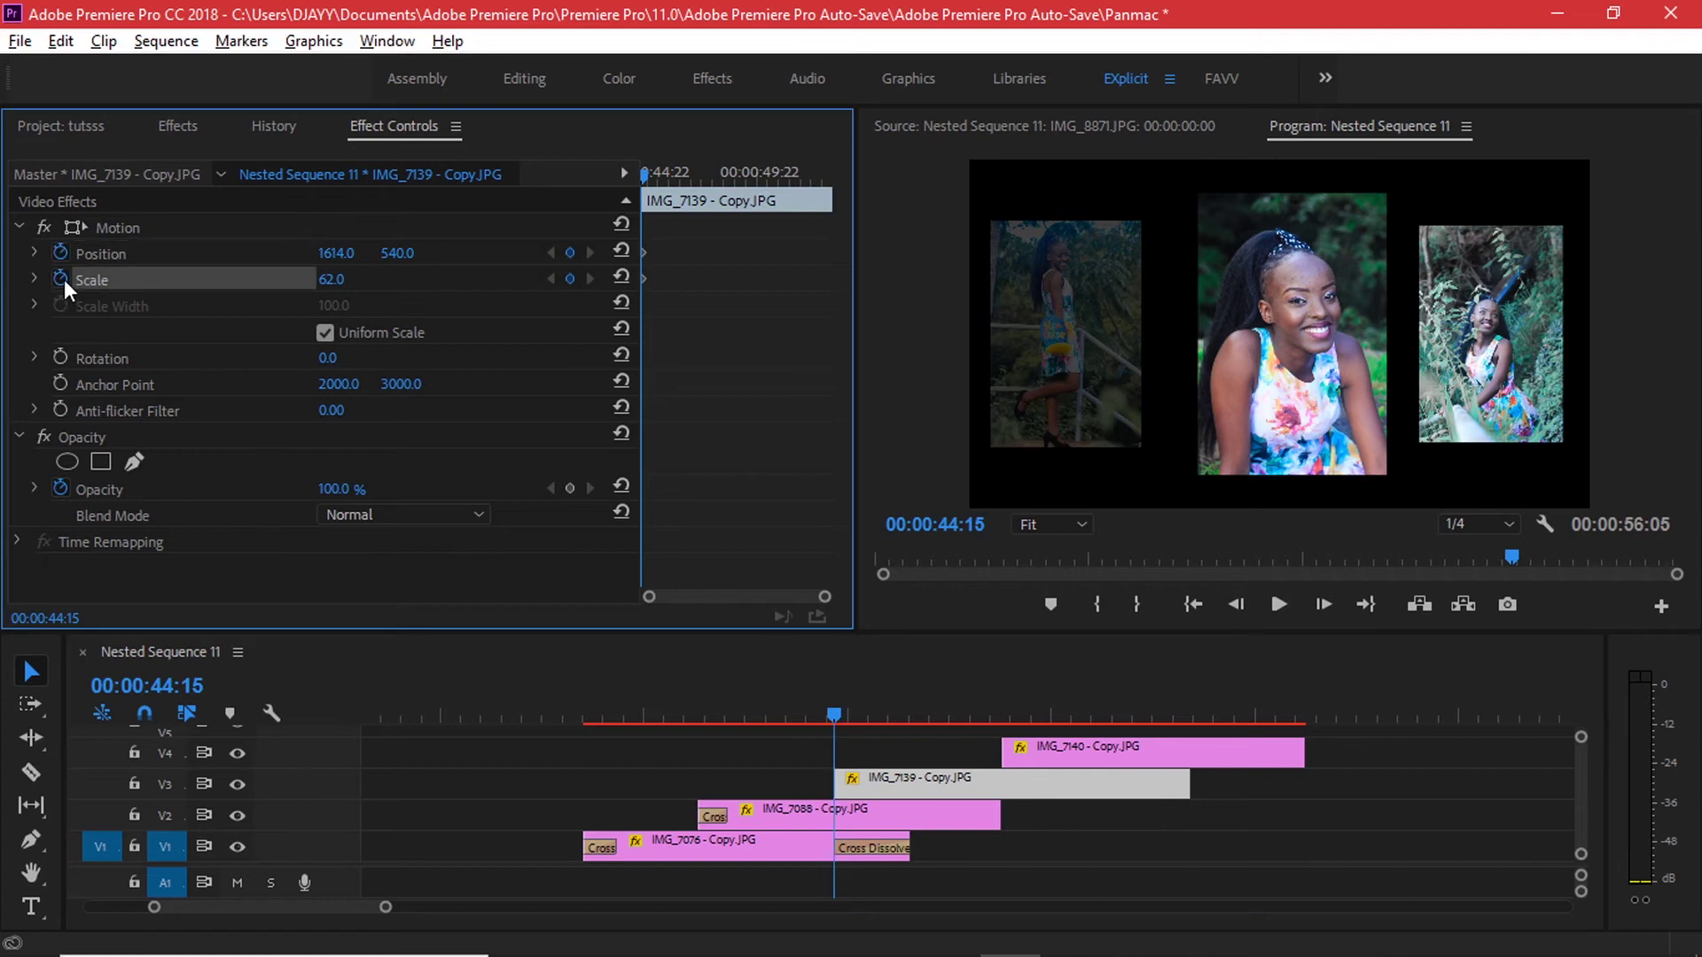
At 00:00:46:00, keyframe IMG_7139 with a scale of 78 and a horizontal position of 990
left_click_drag(654, 167, 651, 167)
left_click(551, 282)
mouse_move(666, 172)
left_mouse_down()
mouse_move(651, 172)
mouse_move(673, 169)
left_mouse_up()
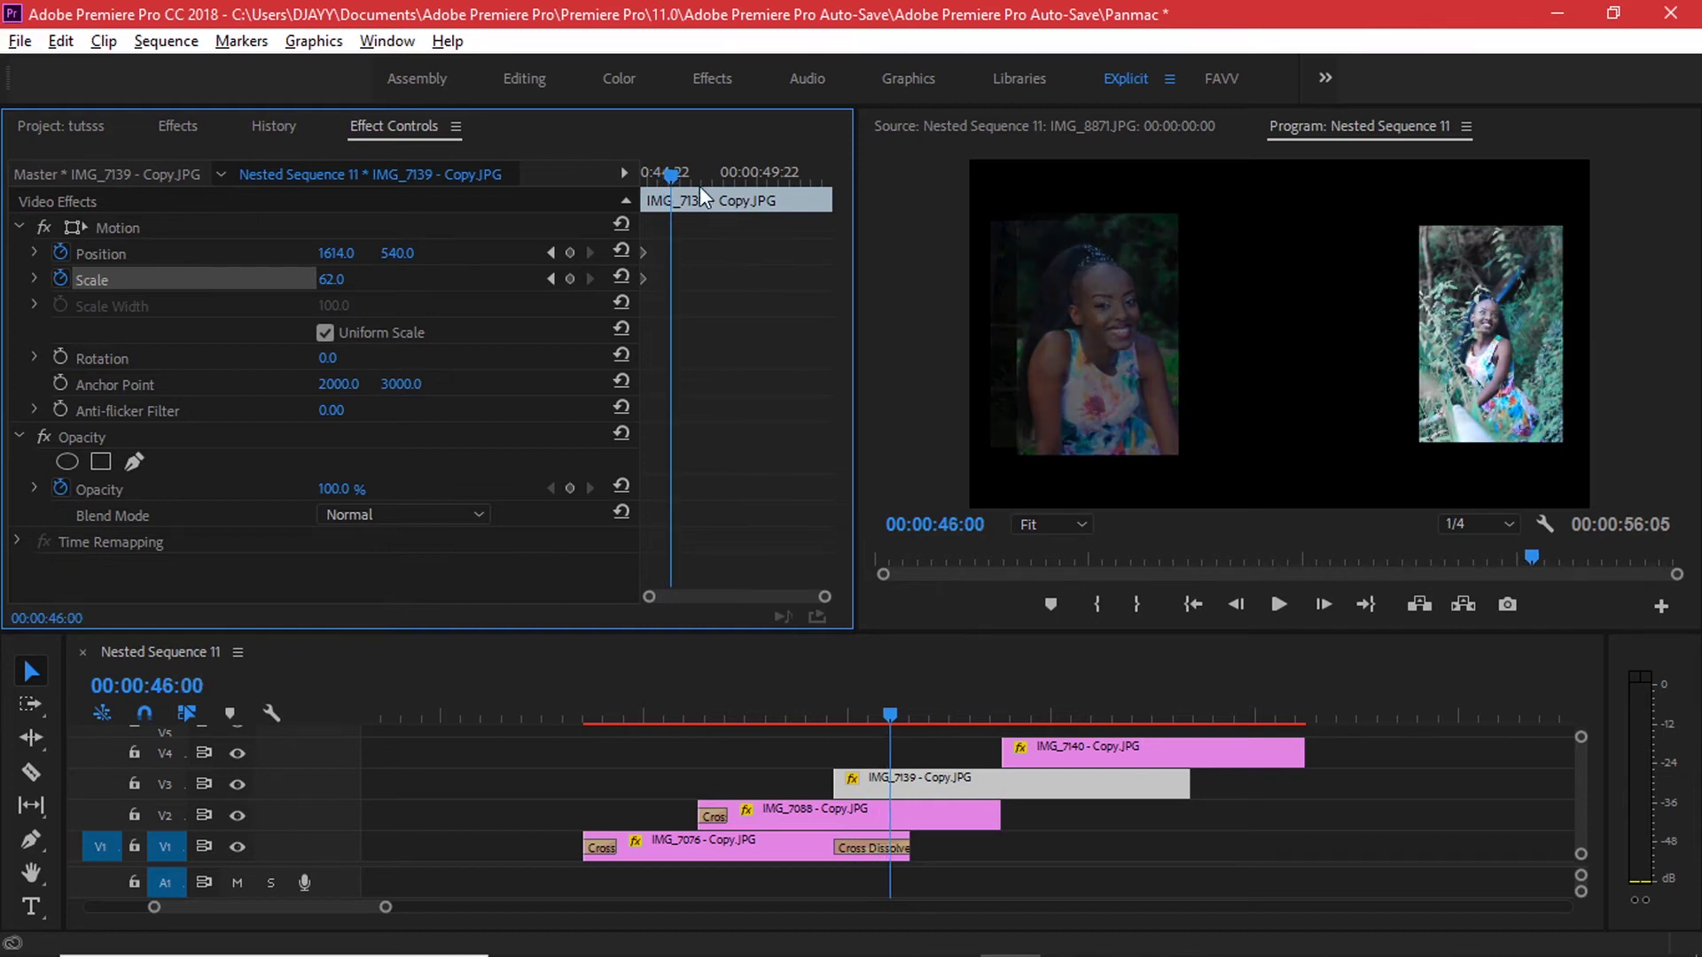
left_click_drag(330, 280, 342, 279)
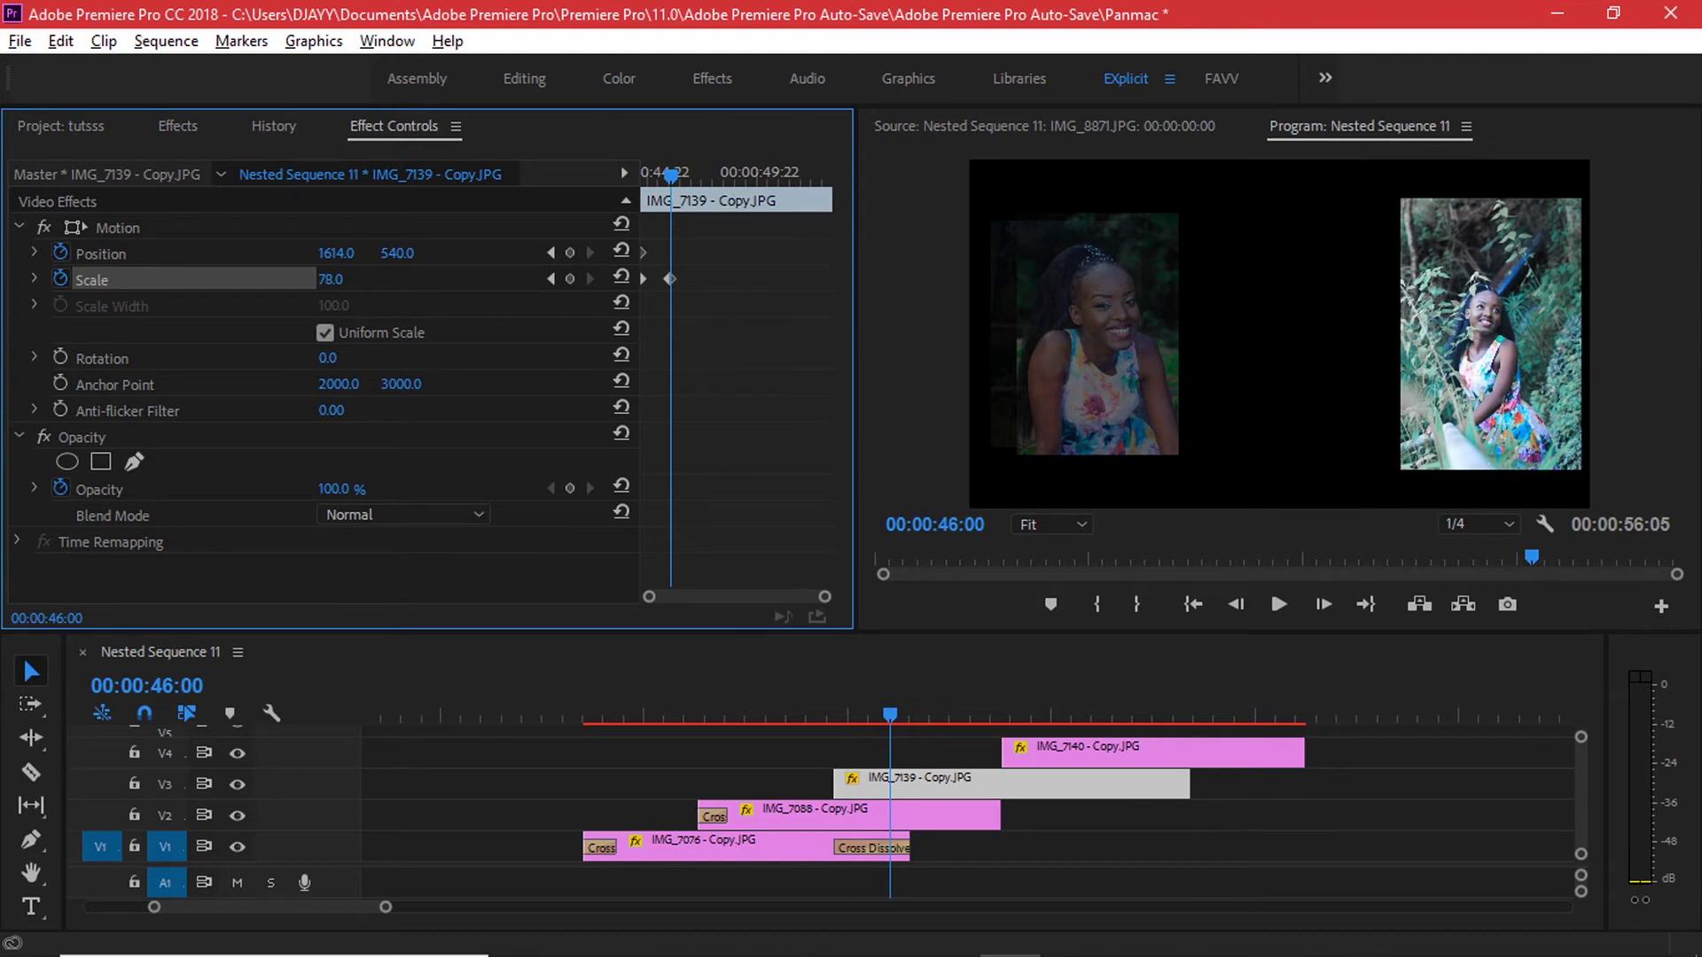
left_click_drag(336, 256, 262, 255)
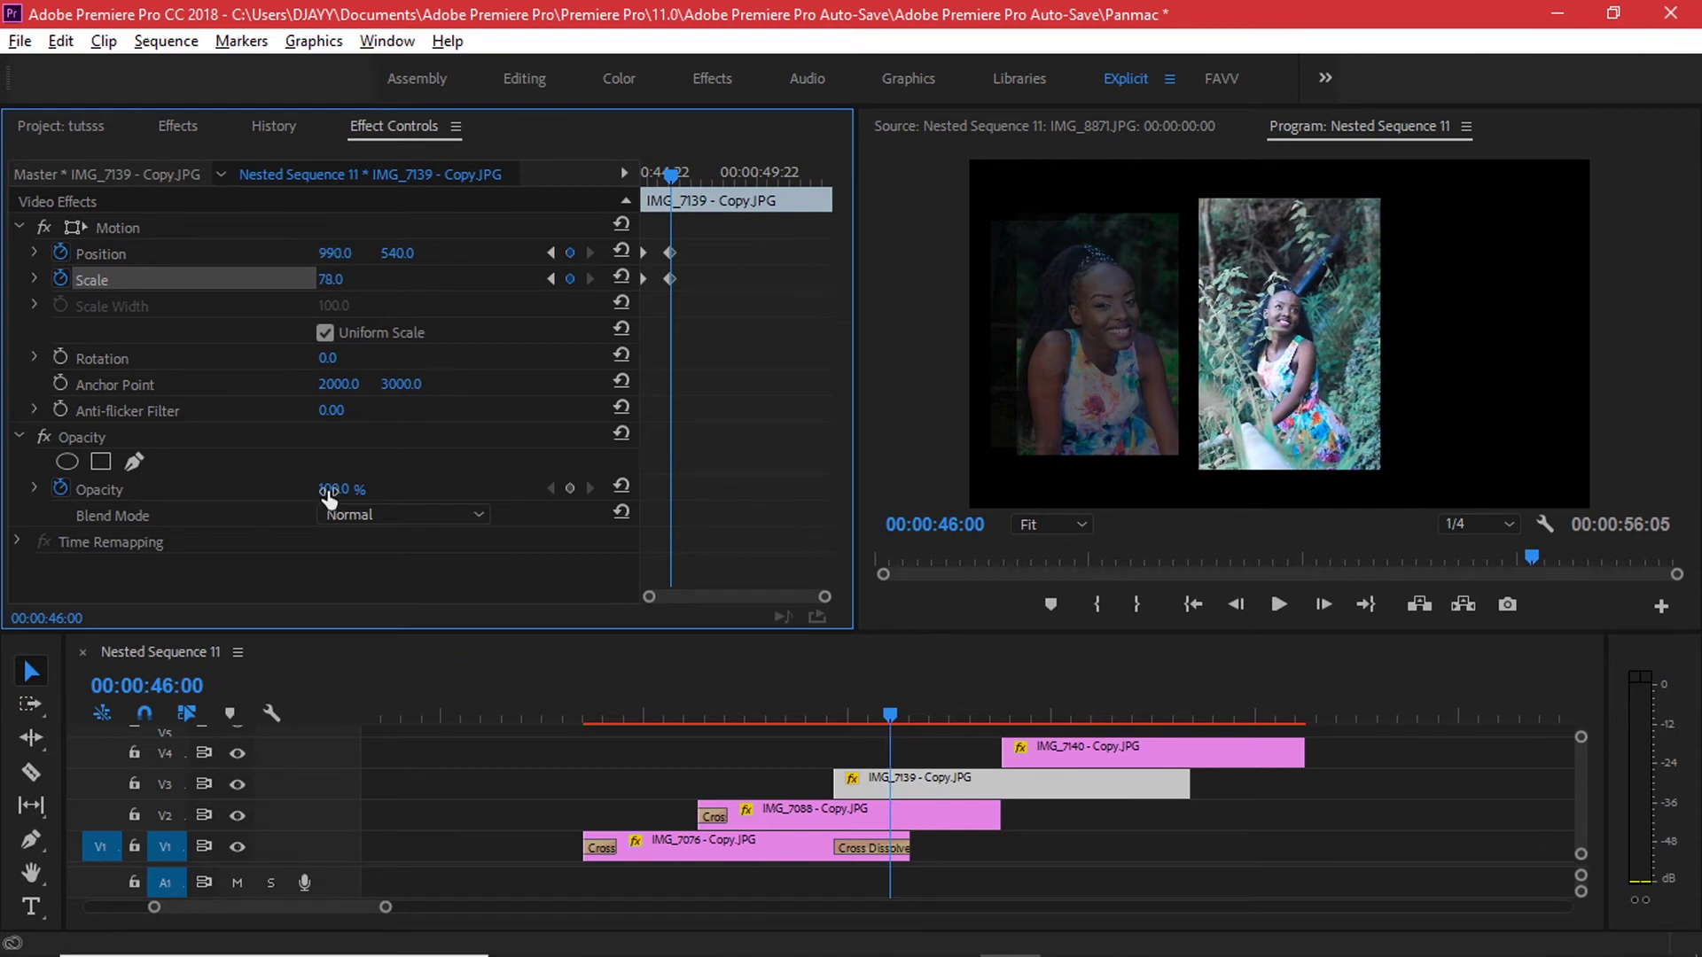
Add IMG_7139 opacity keyframes of 31% at the clip's start and 100% at 00:00:46:00
left_click(570, 489)
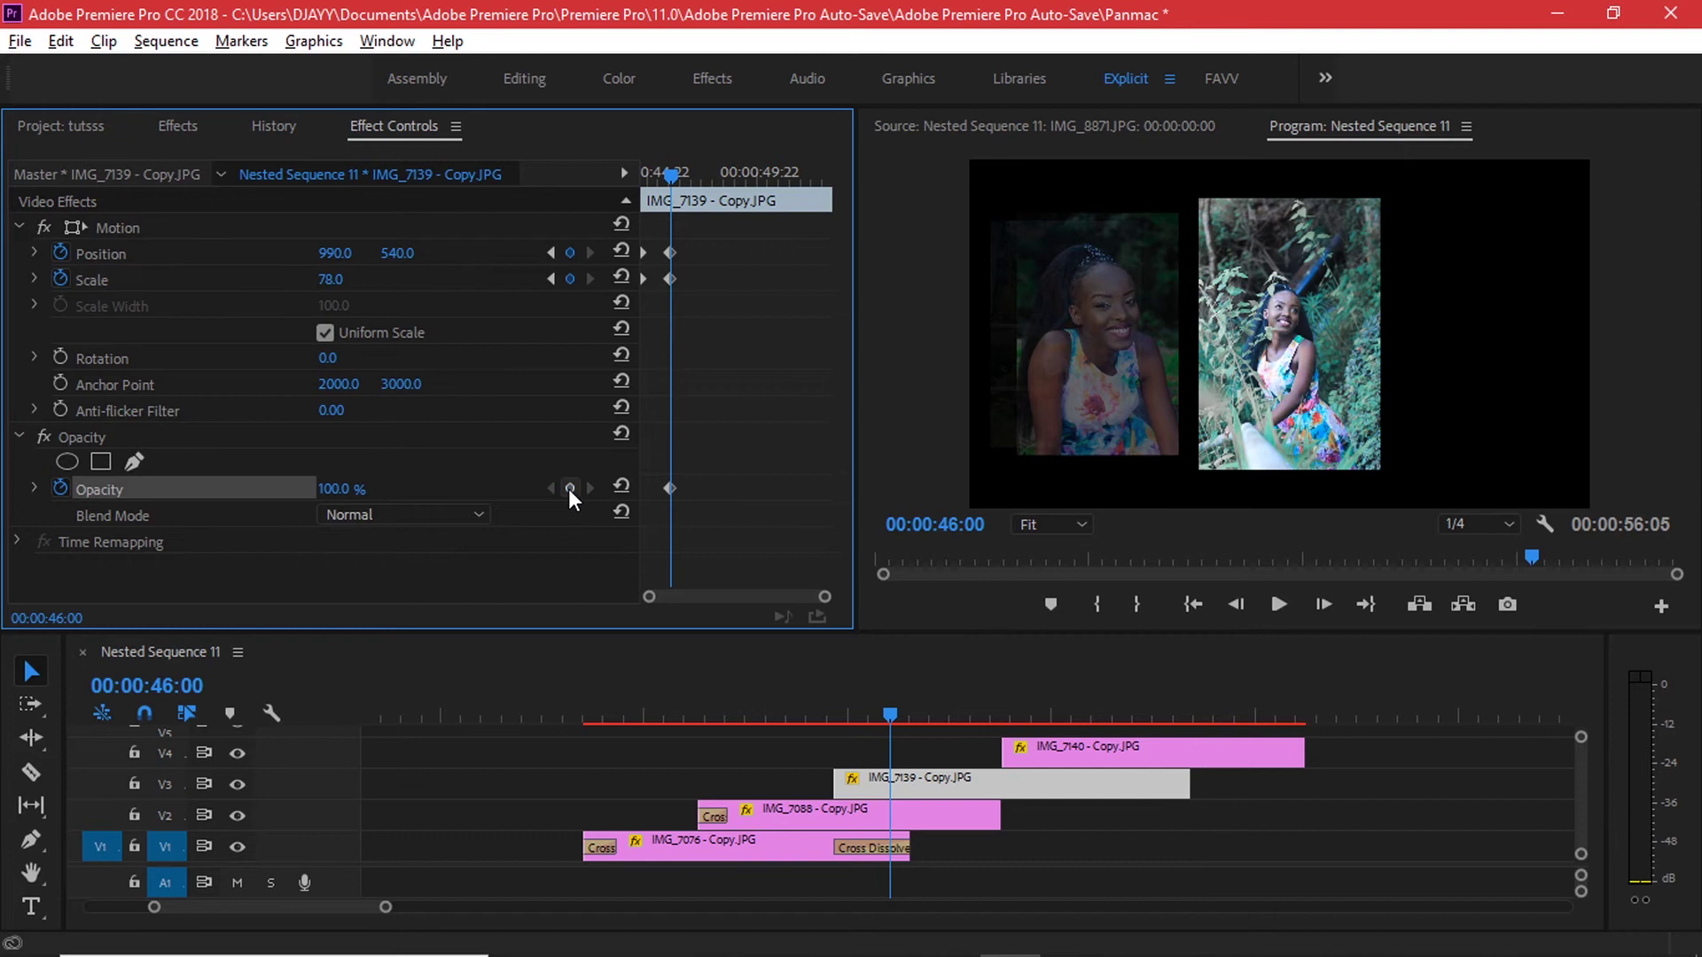
left_click(671, 490)
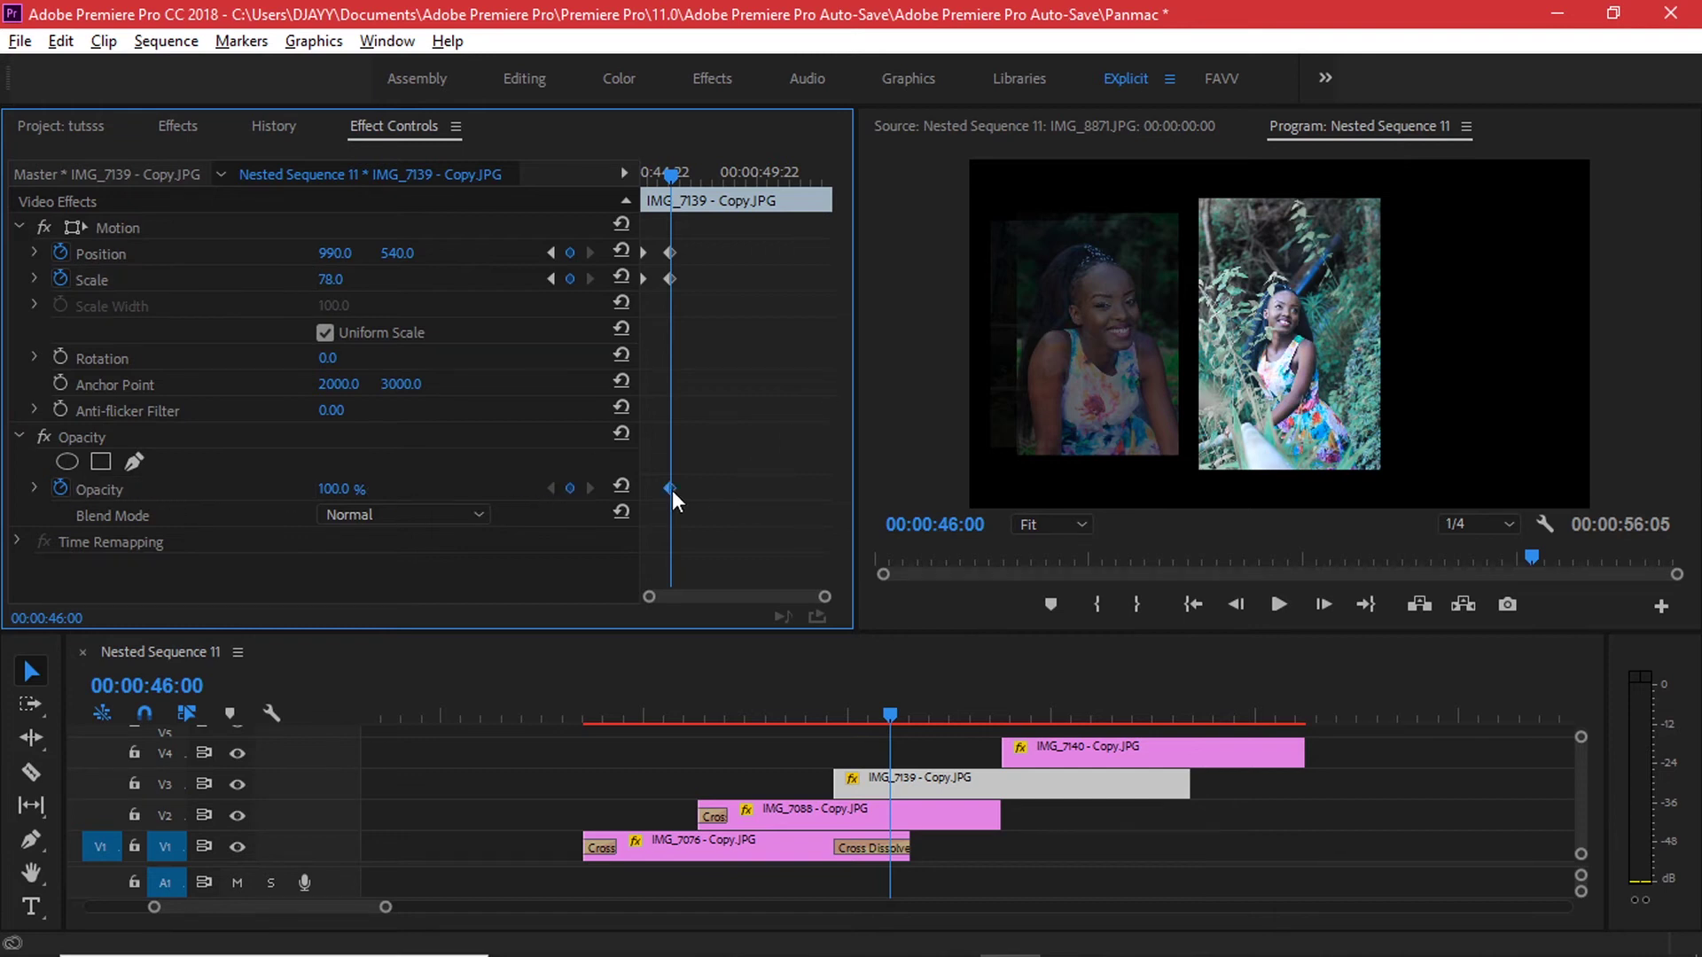
left_click_drag(674, 172, 658, 161)
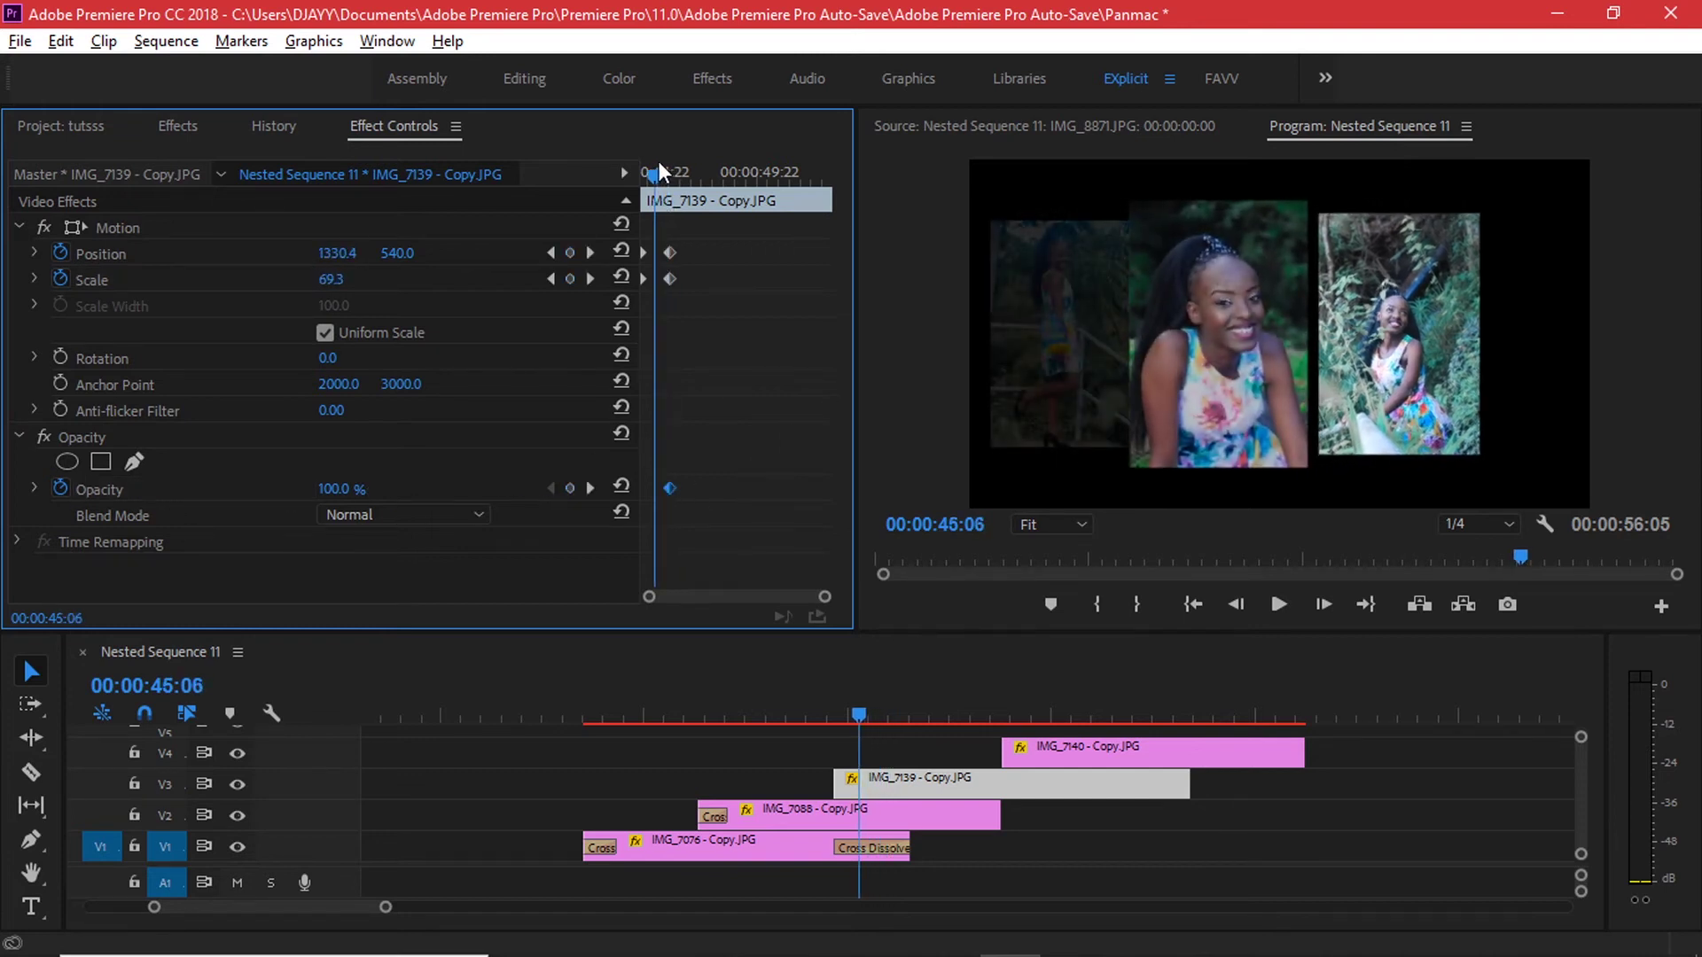
left_click_drag(335, 488, 273, 489)
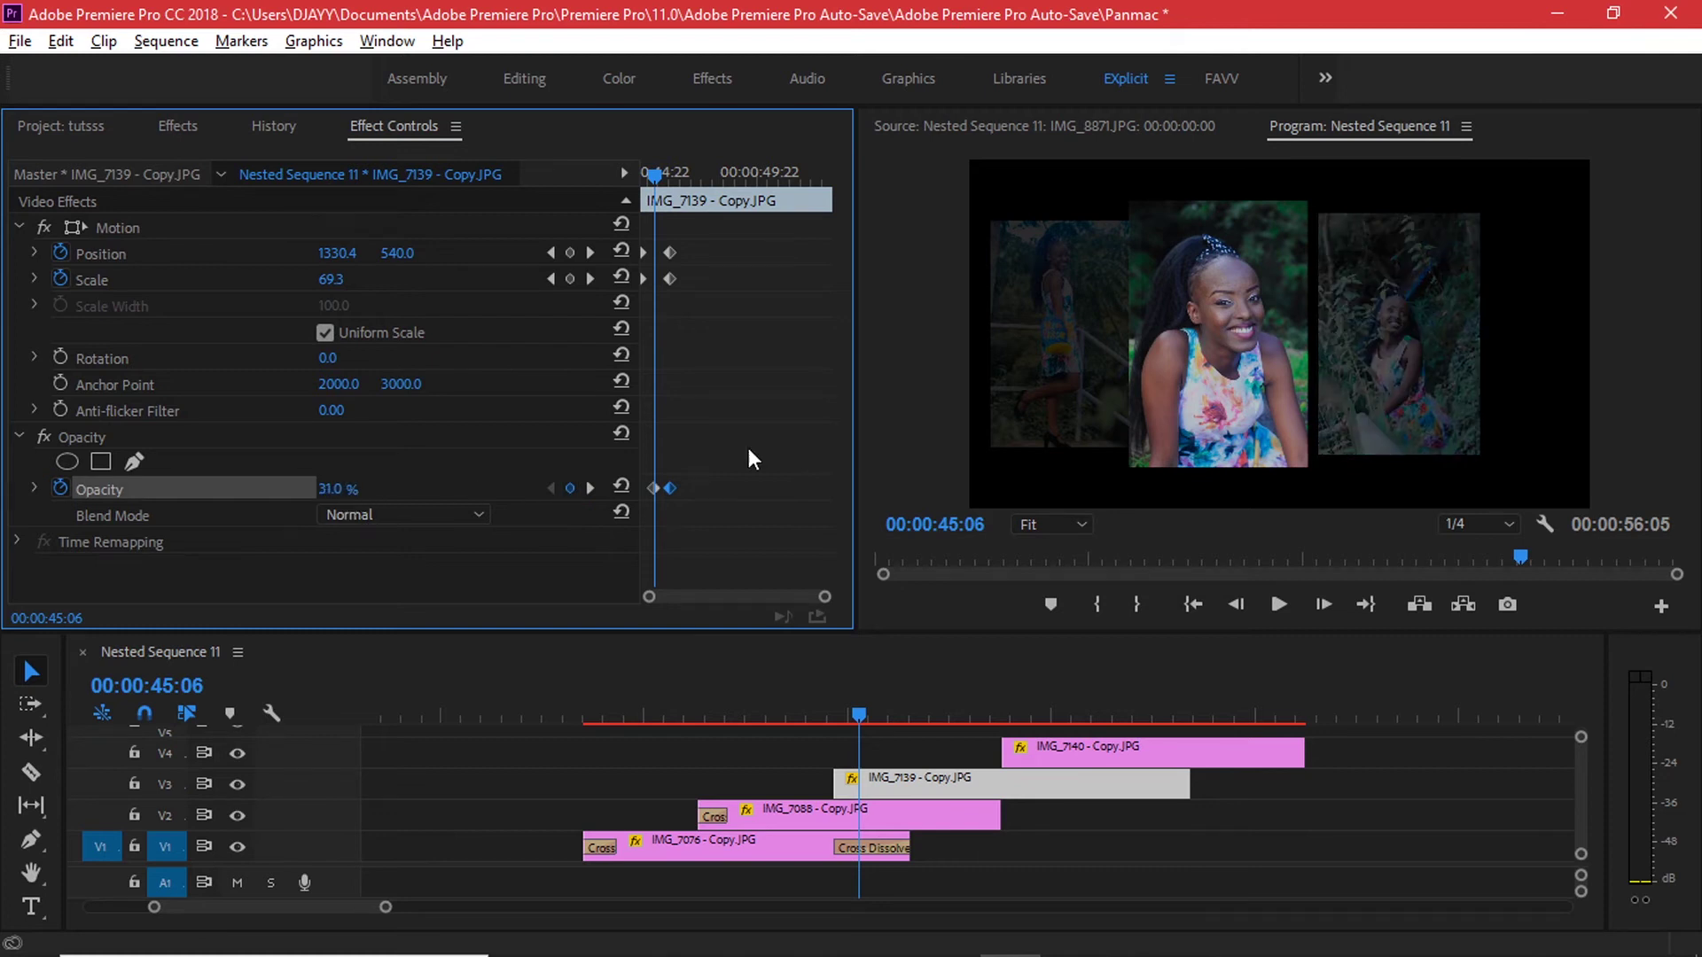
left_click_drag(653, 488, 633, 488)
Play the sequence from the start of IMG_7139 to about 00:00:48:18 to review its entrance
left_click_drag(660, 174, 627, 175)
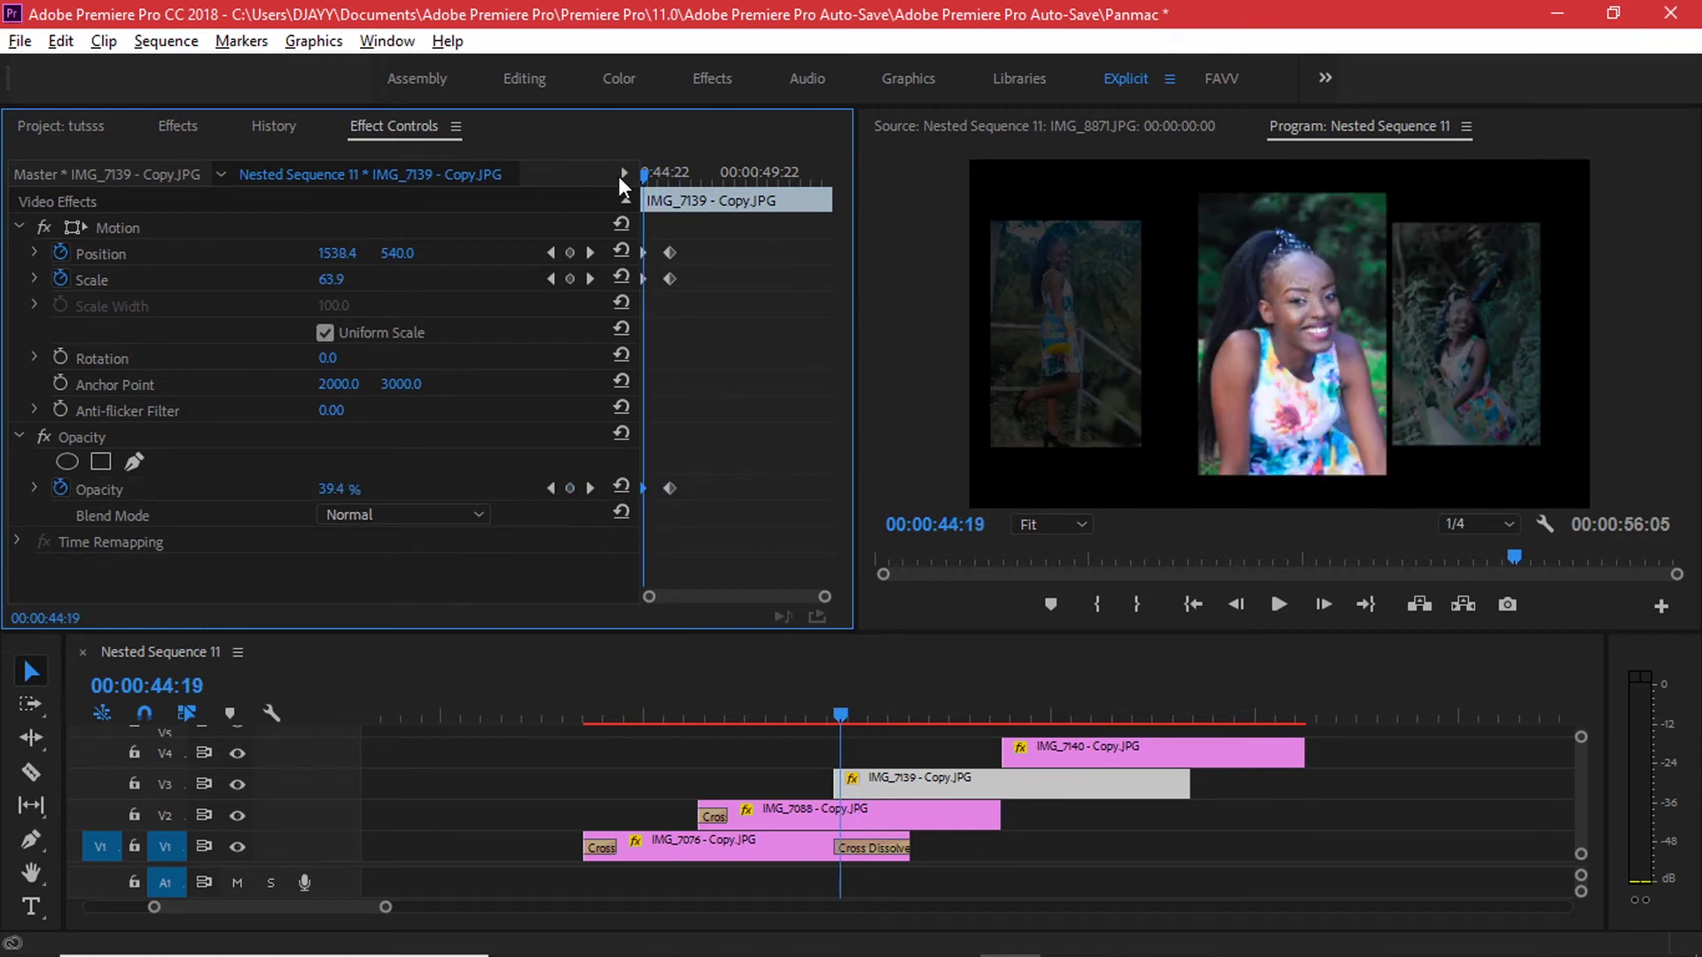
key("space")
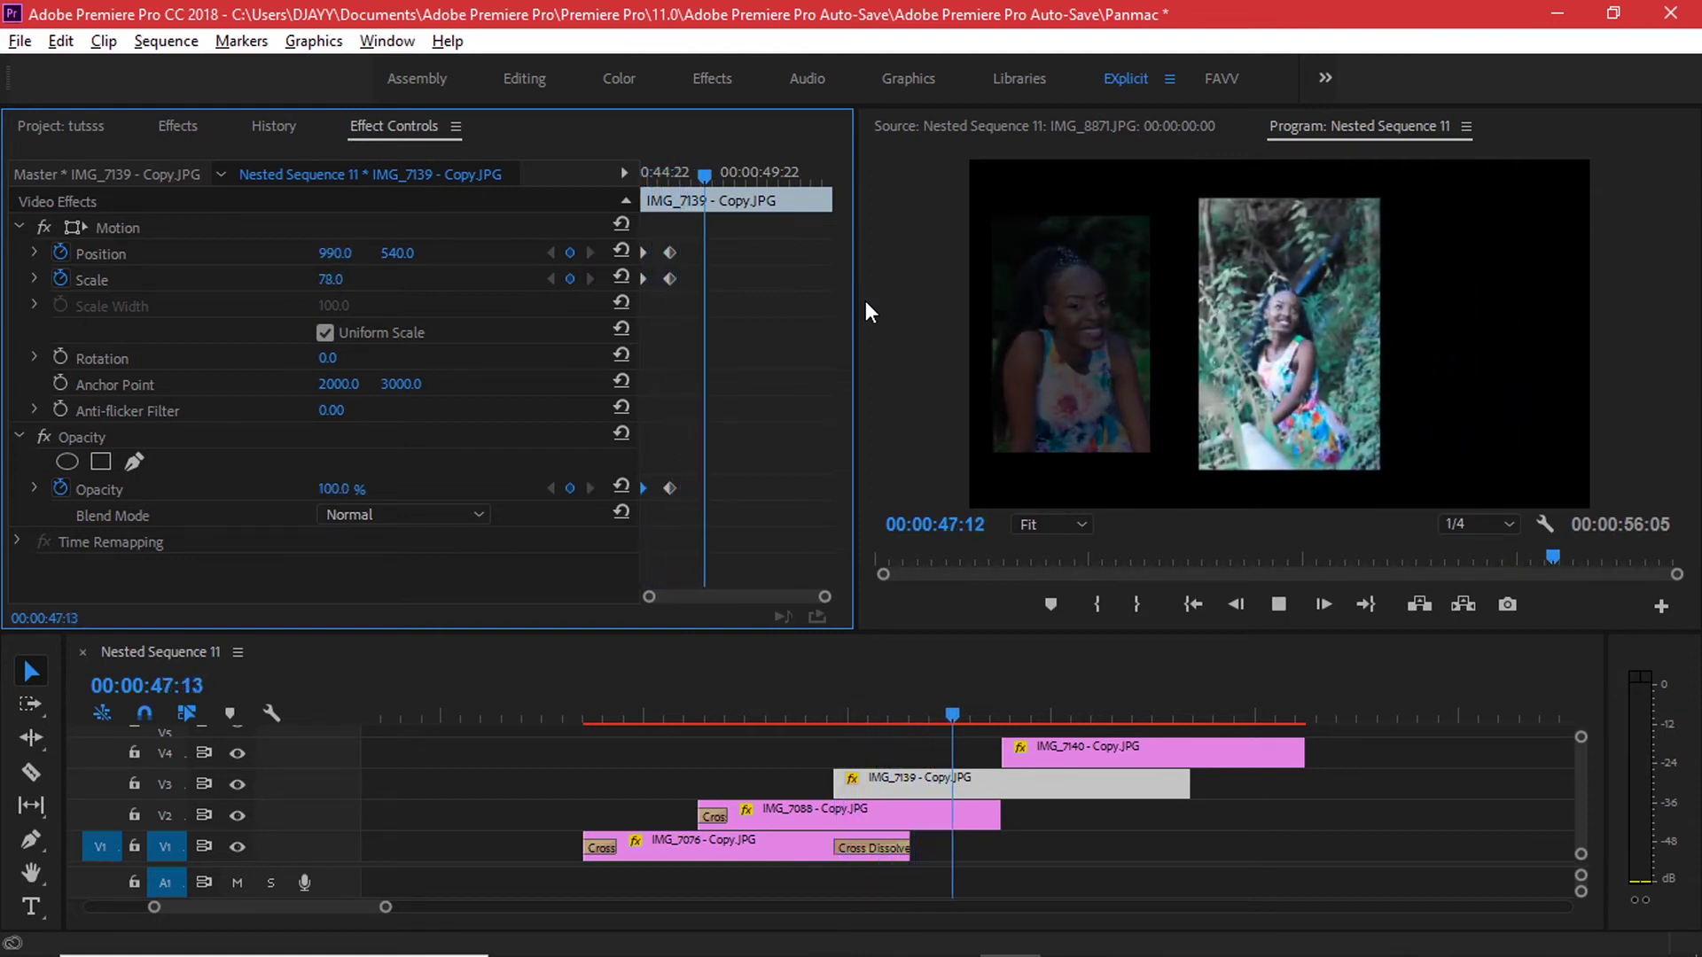
key("space")
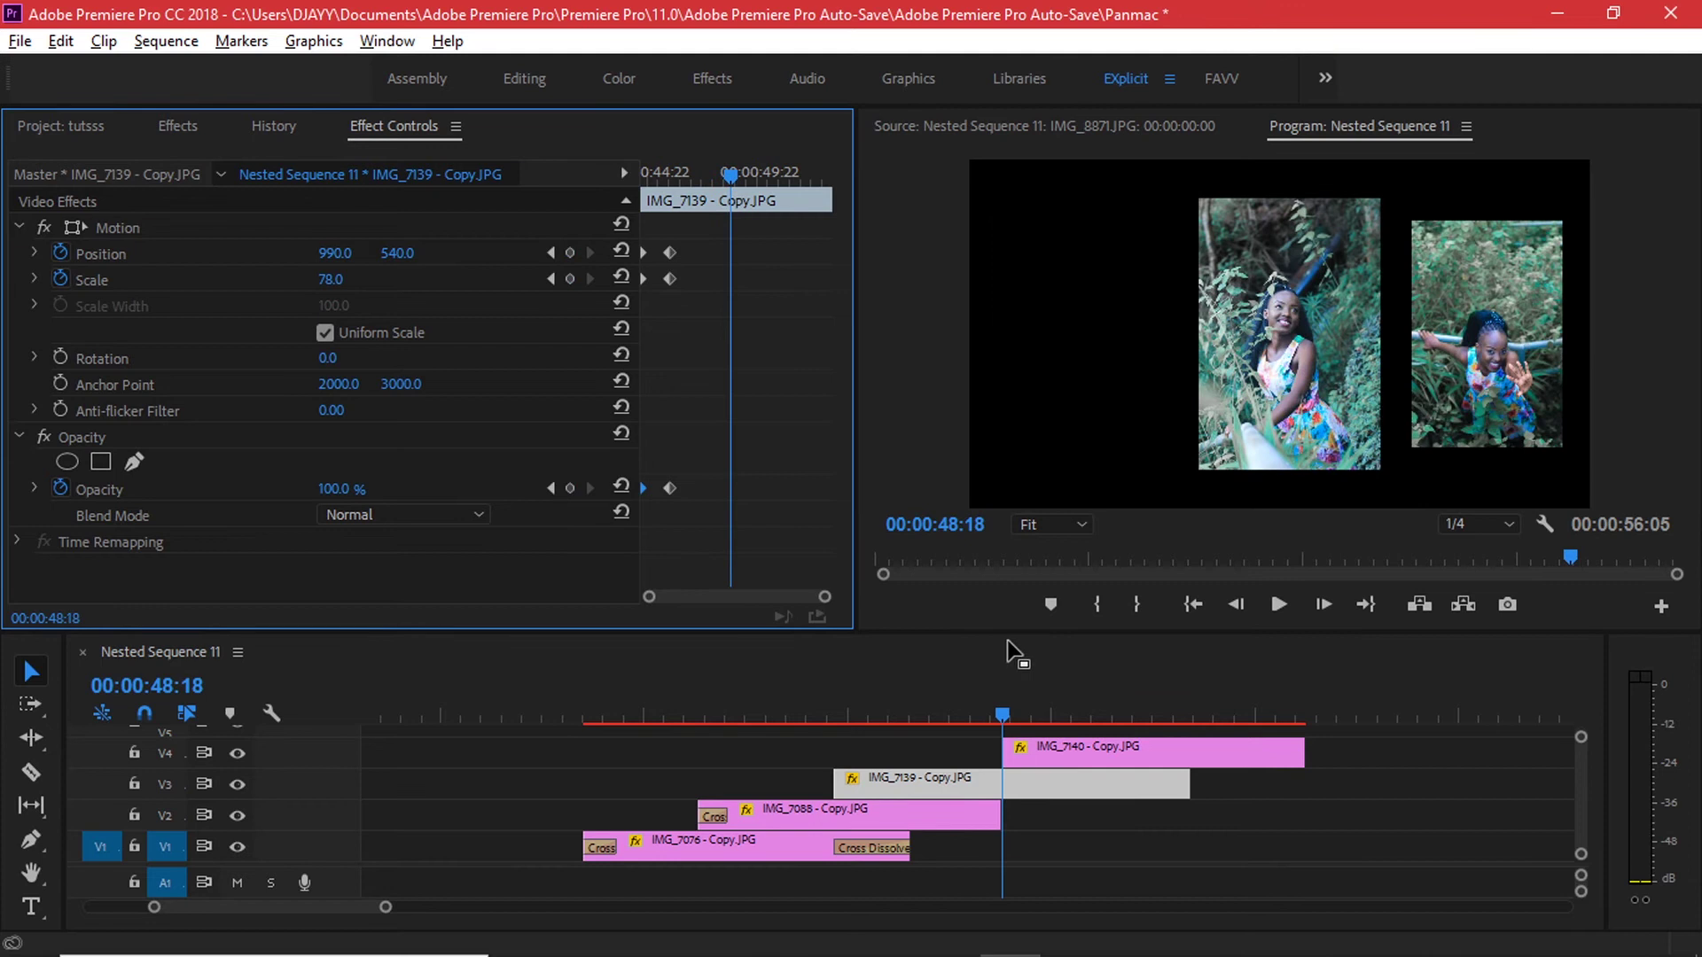
mouse_move(1011, 709)
left_mouse_down()
mouse_move(965, 700)
mouse_move(1011, 705)
left_mouse_up()
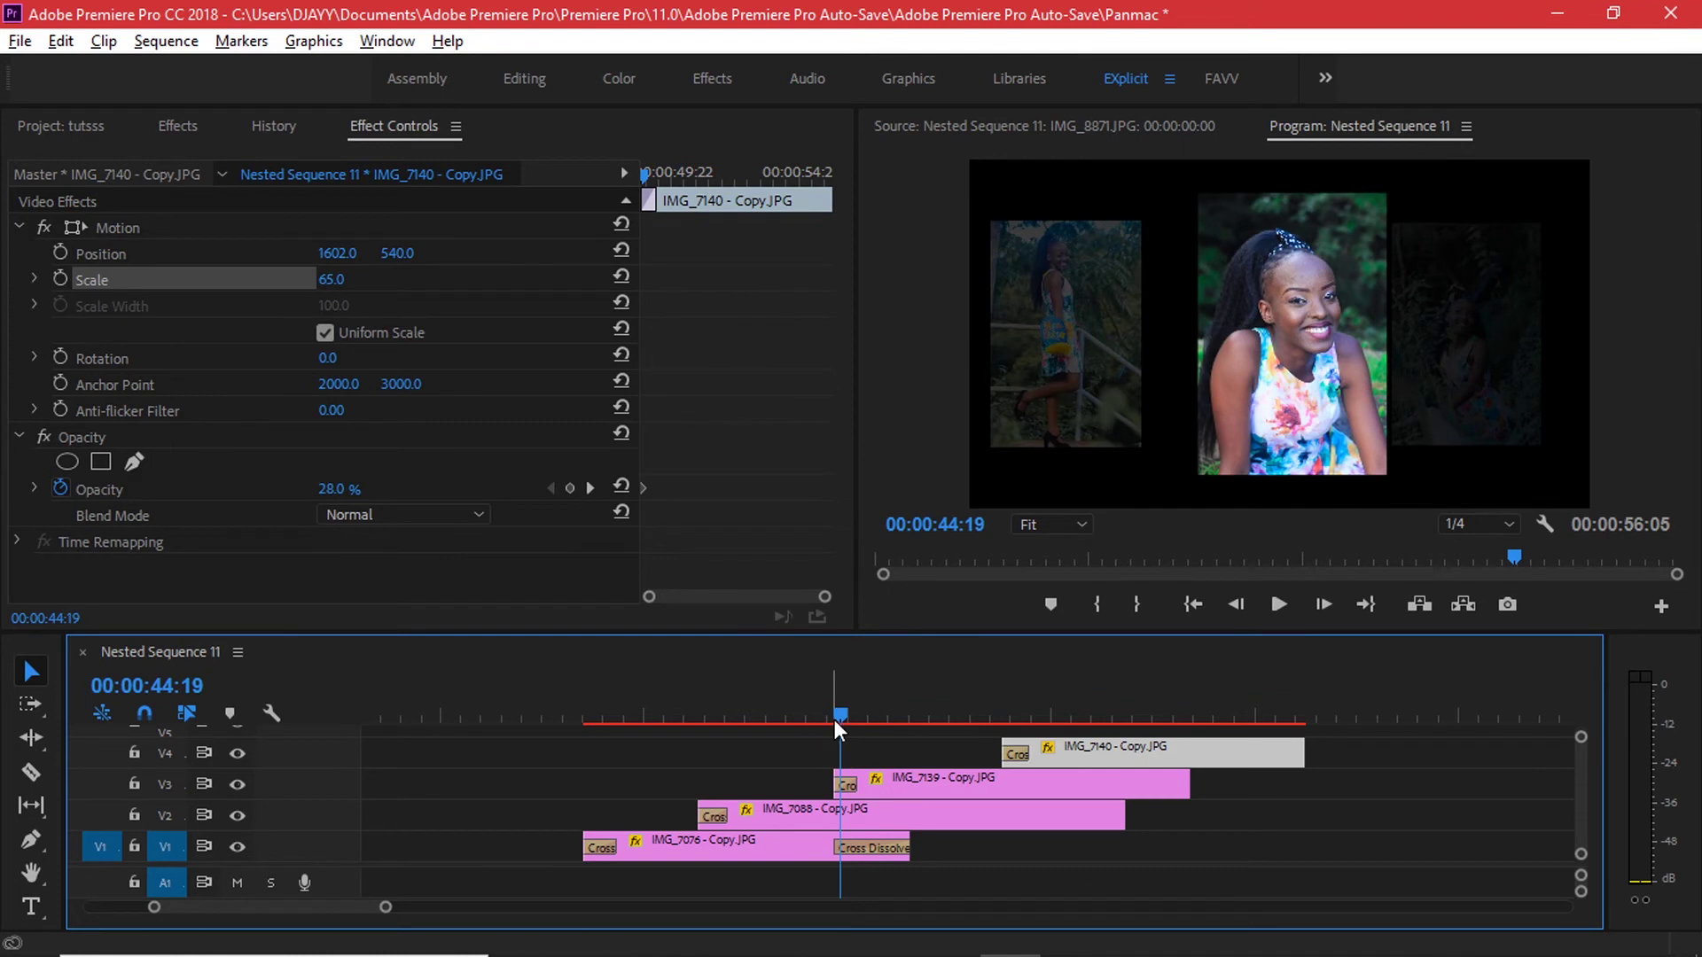
Add Position, Scale and Opacity hold keyframes to IMG_7139 at 00:00:47:06
left_click_drag(851, 698, 906, 697)
left_click(970, 786)
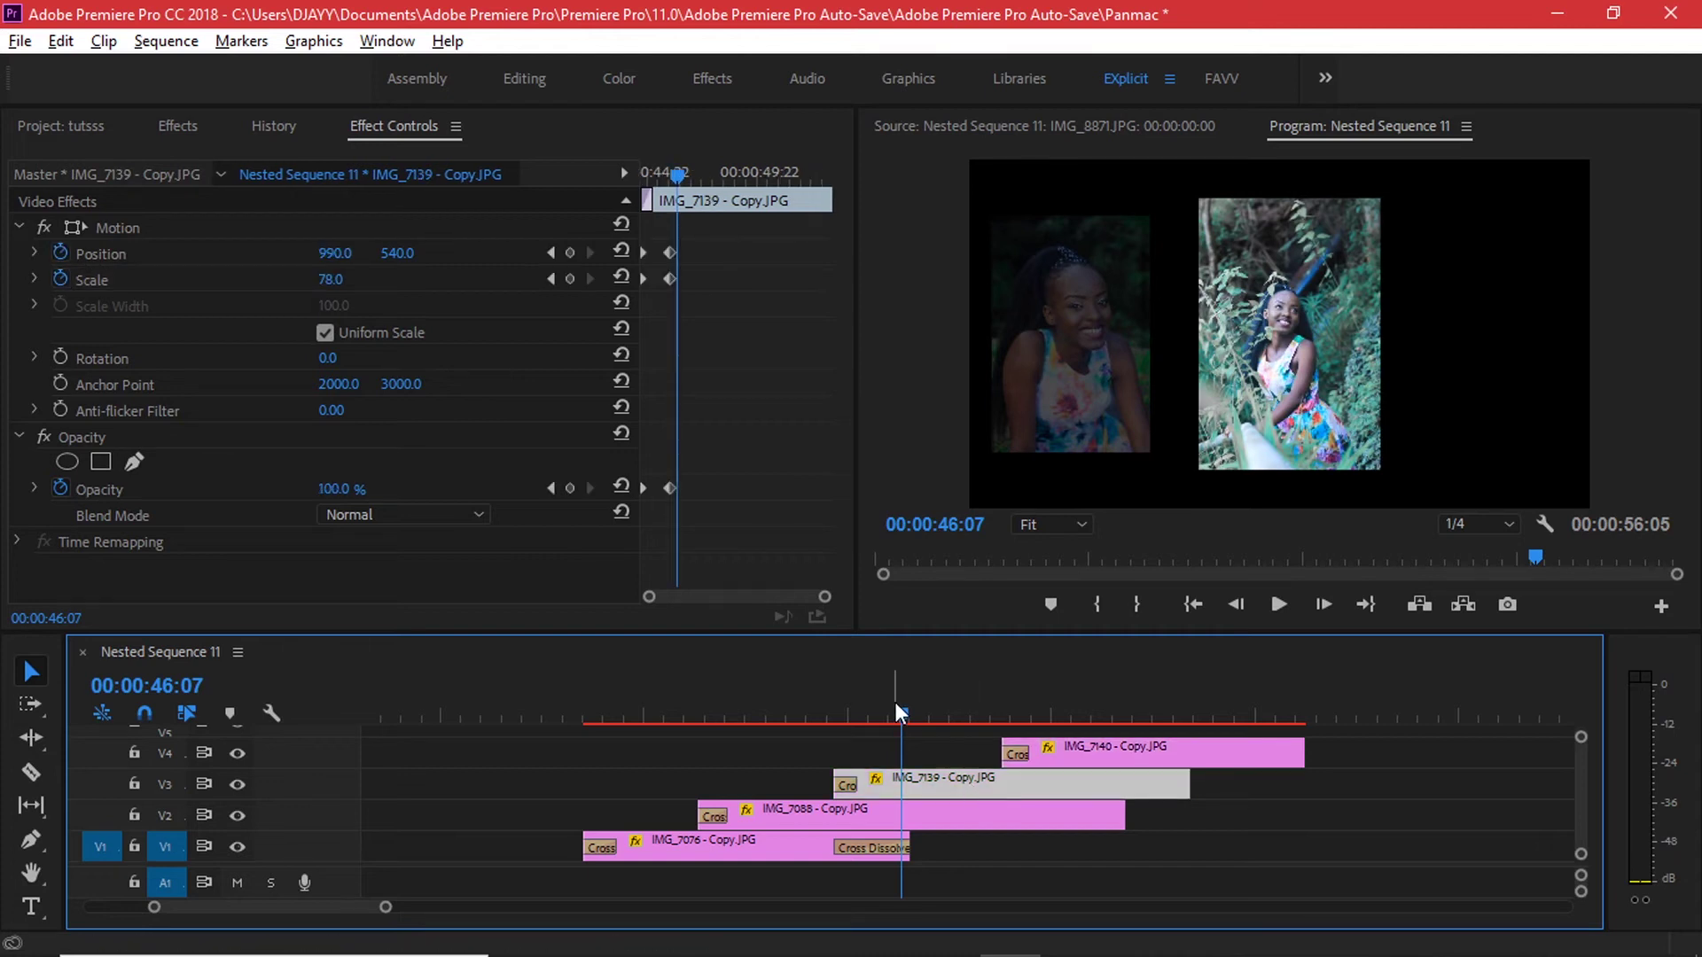
left_click_drag(895, 702, 942, 702)
left_click(570, 253)
left_click(570, 279)
left_click(570, 488)
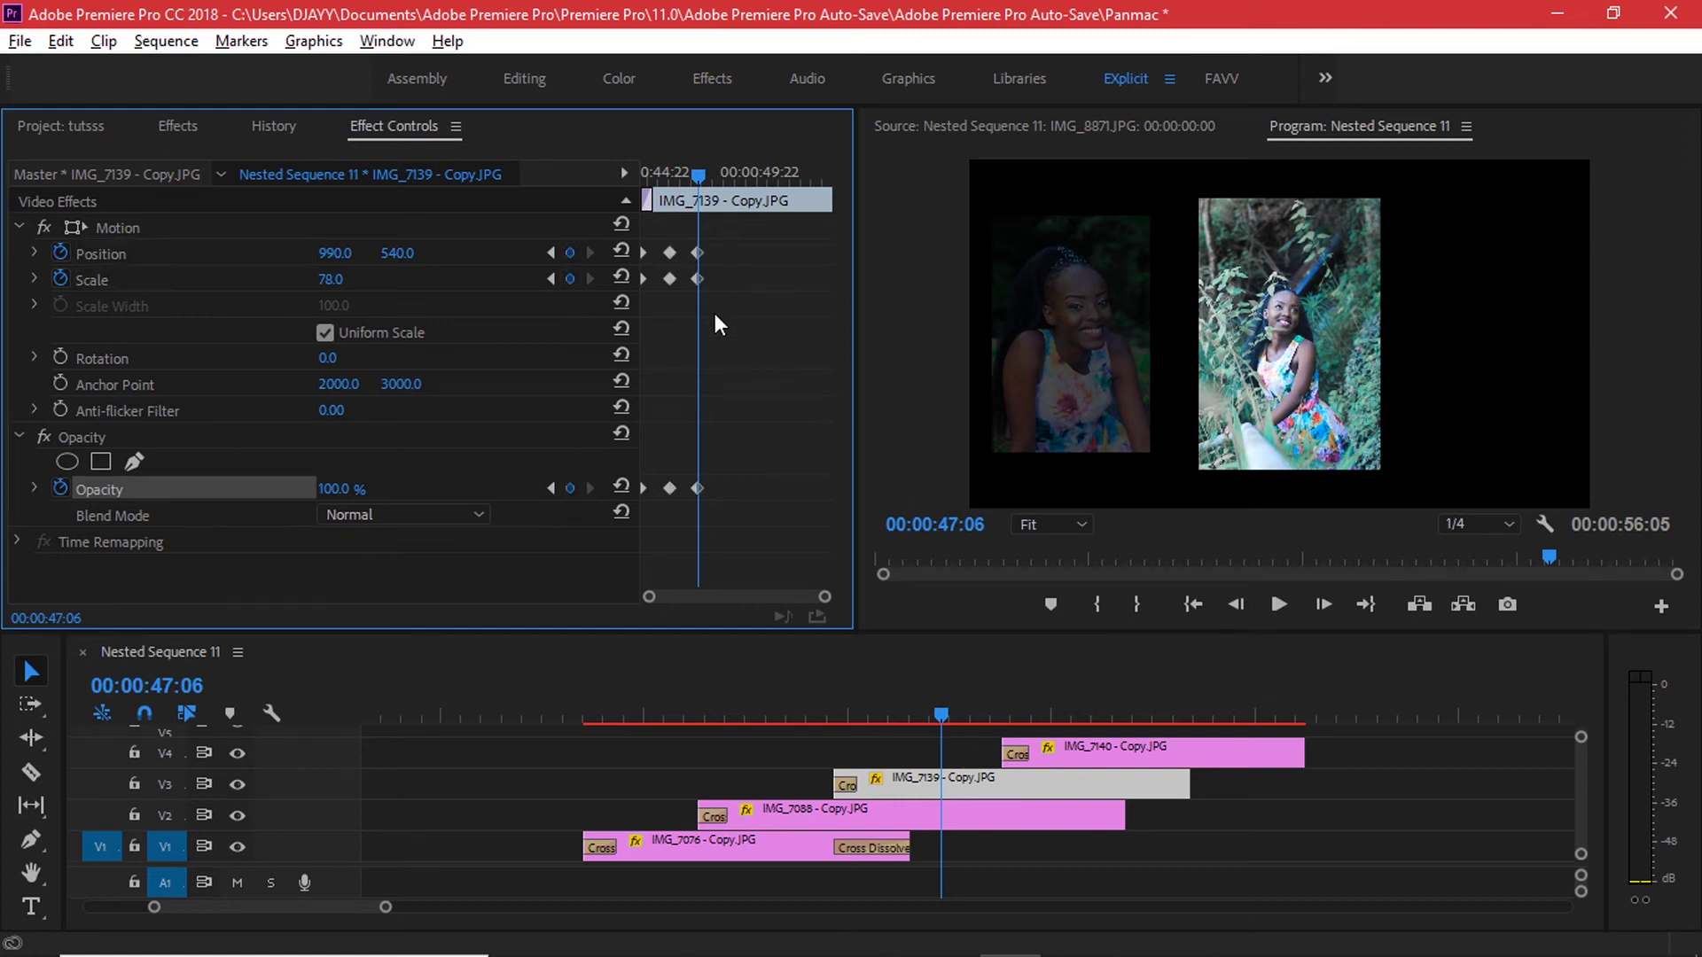
At 00:00:48:20, keyframe IMG_7139 with an opacity of 30%, a scale of 67 and a horizontal position of 313
left_click_drag(695, 172, 731, 162)
left_click_drag(335, 488, 275, 489)
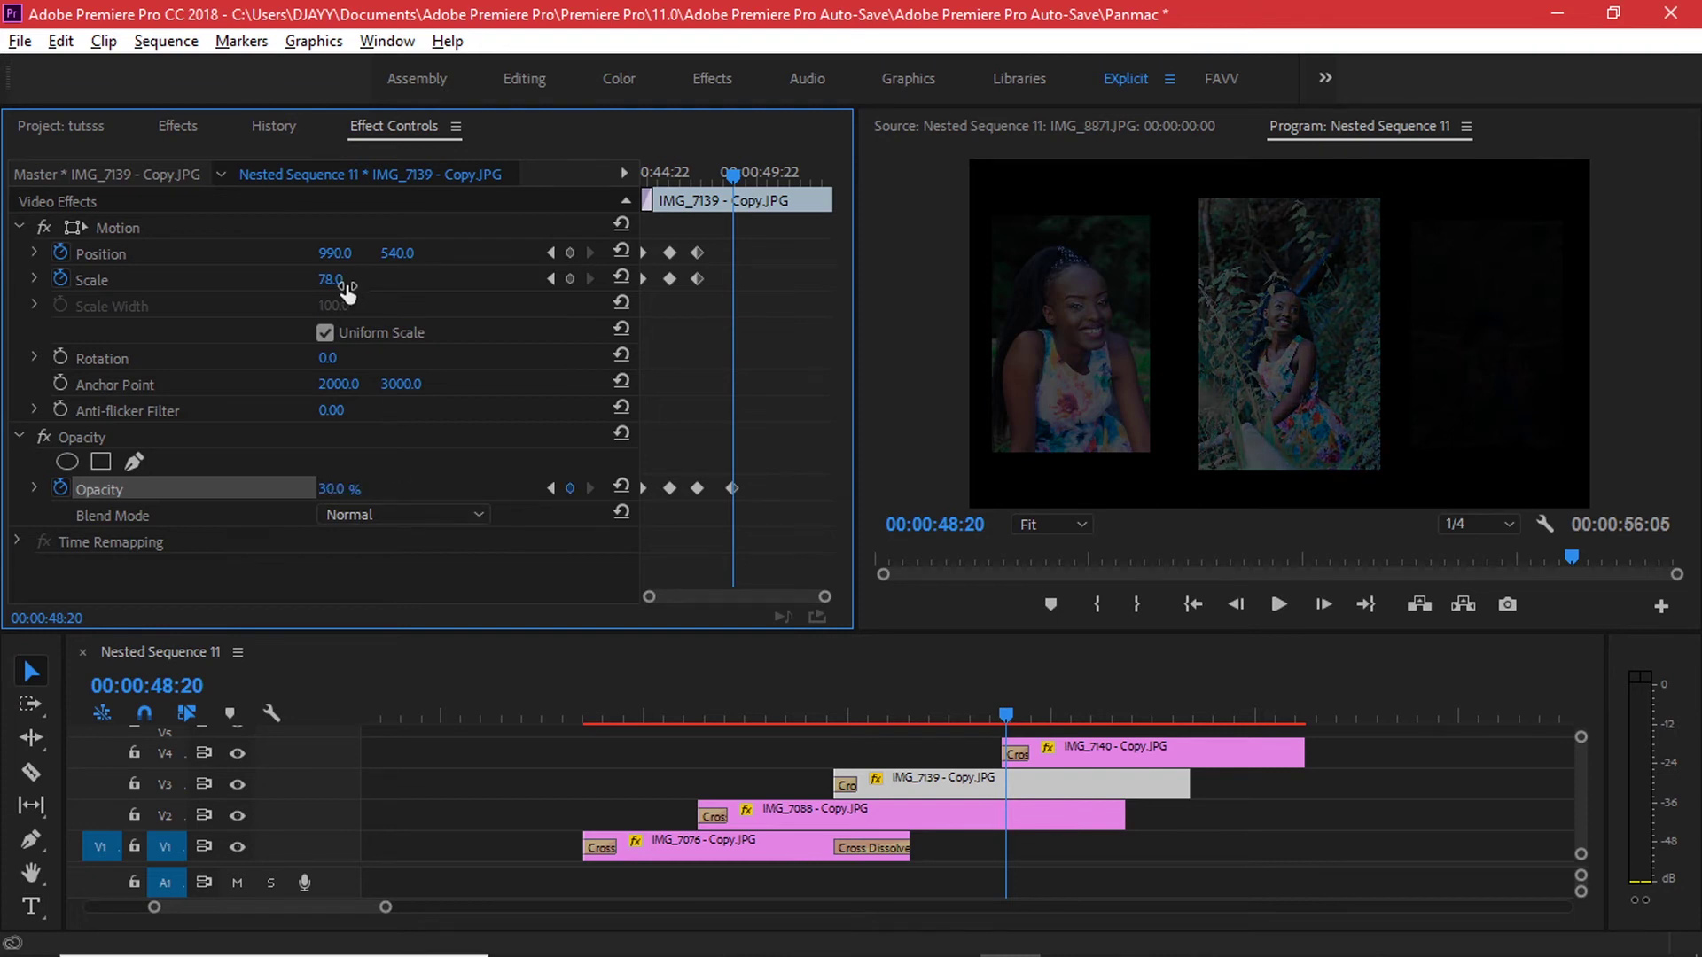
left_click_drag(332, 279, 265, 255)
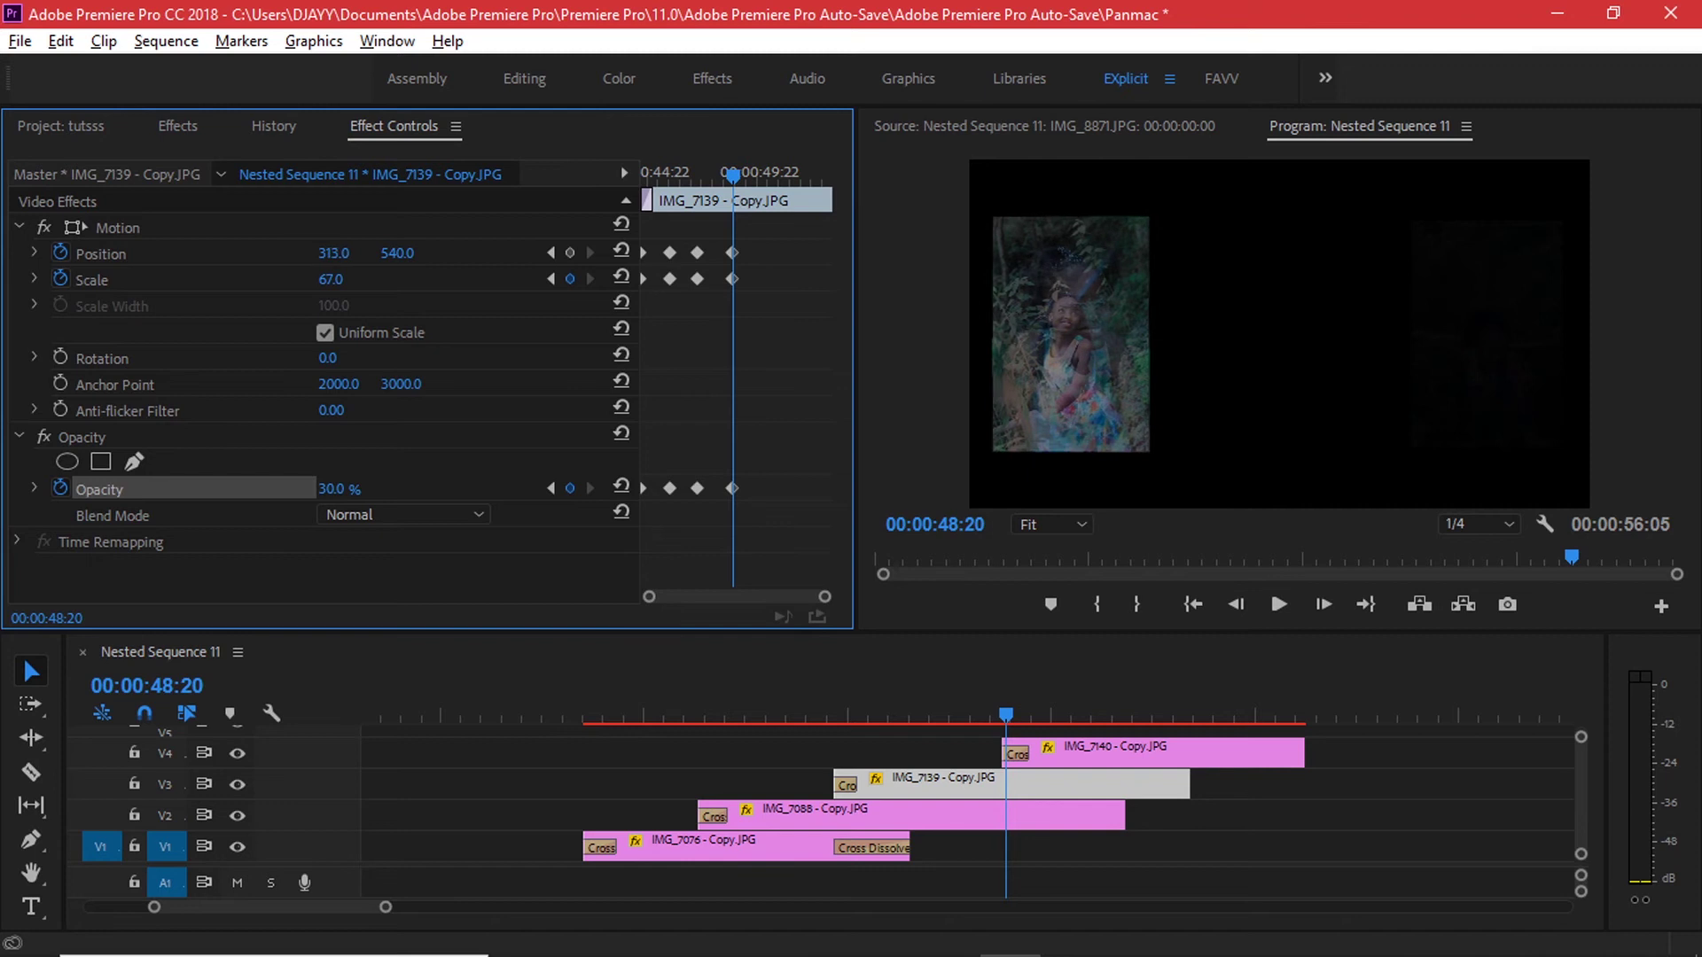
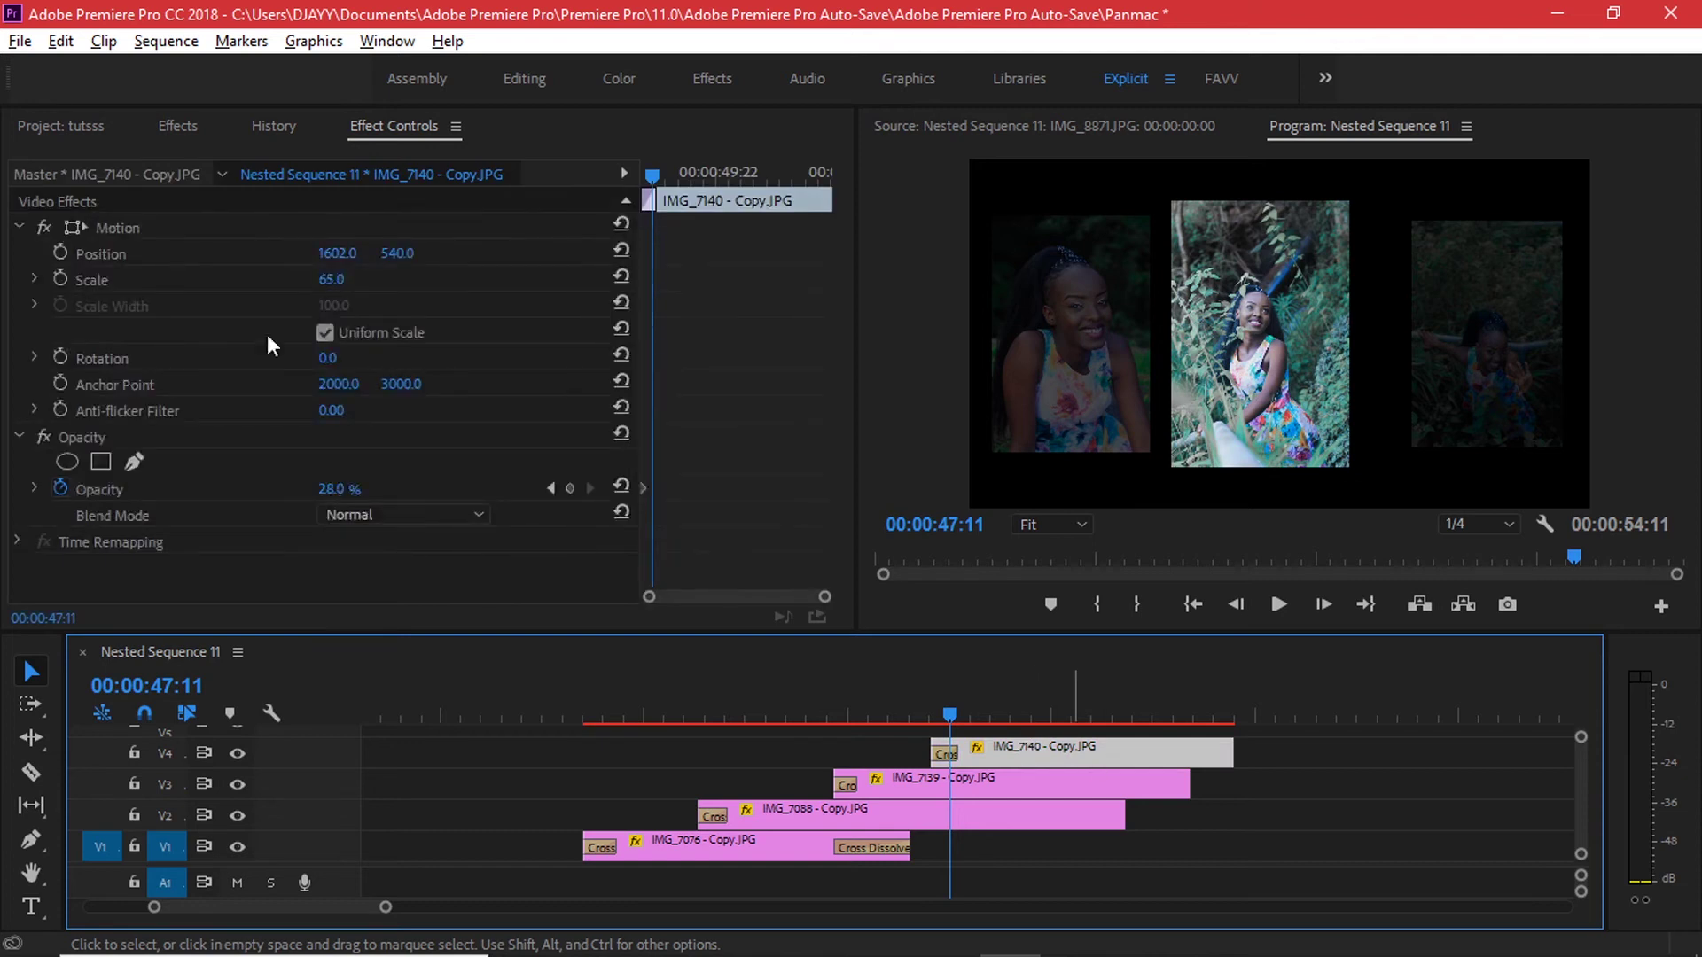
Set IMG_7140's first Position, Scale and Opacity keyframes at the clip's start, with scale 65 and opacity 32%
left_click(60, 277)
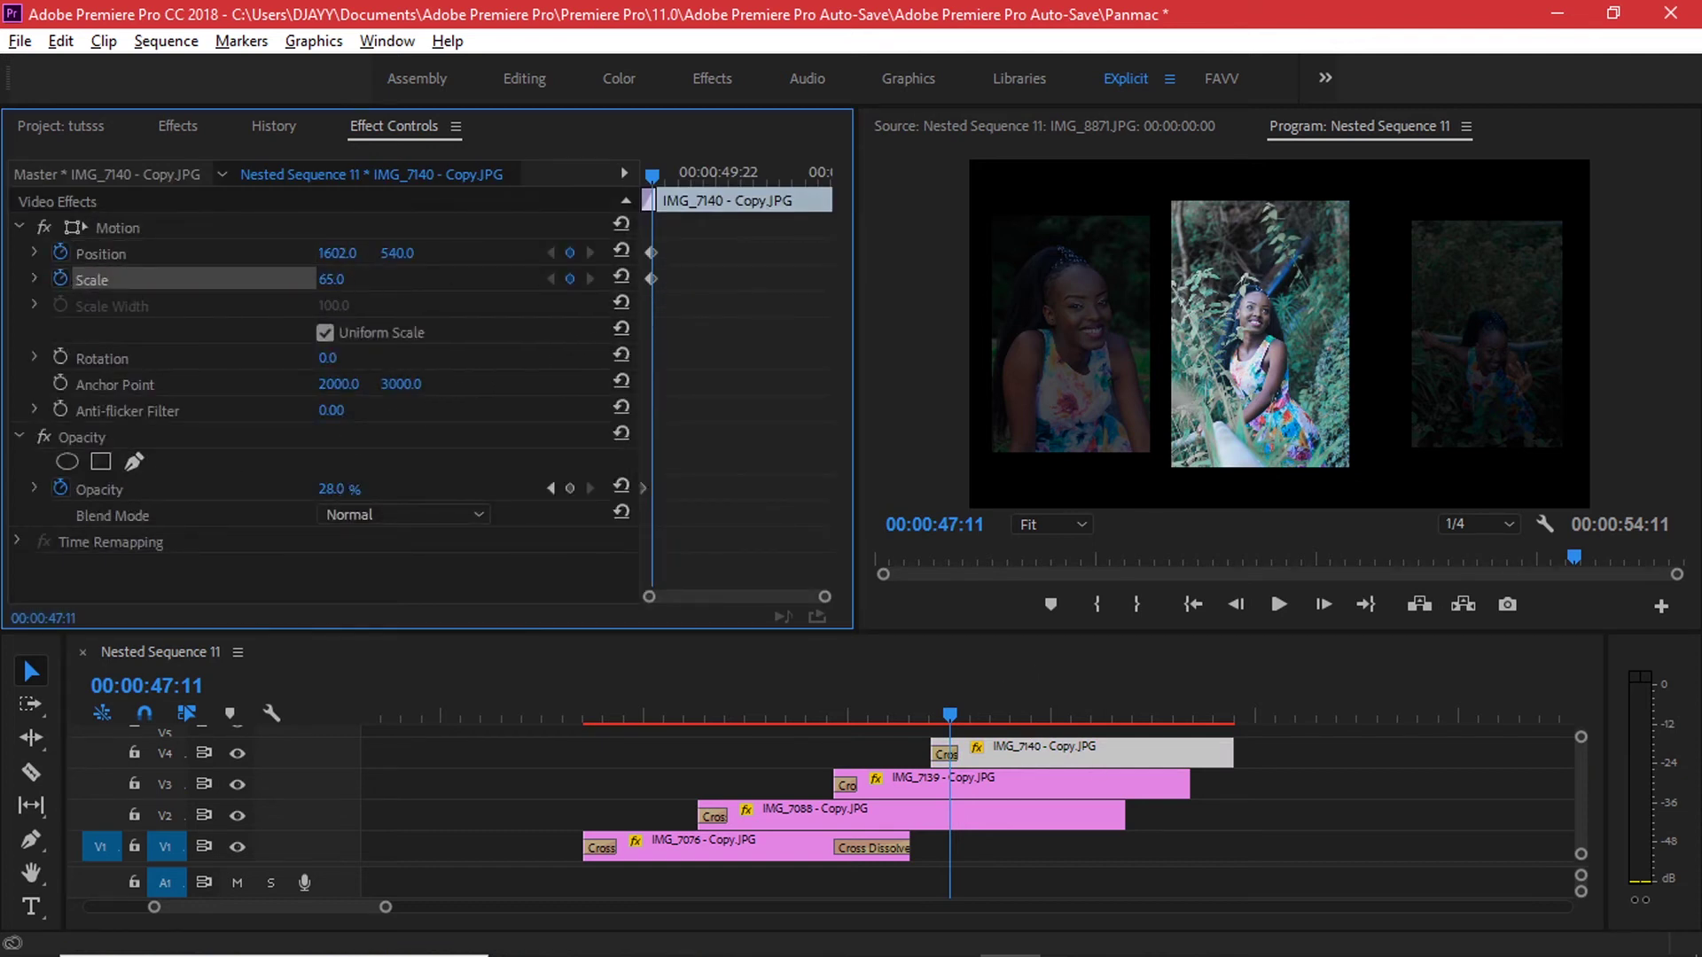
left_click_drag(331, 278, 307, 278)
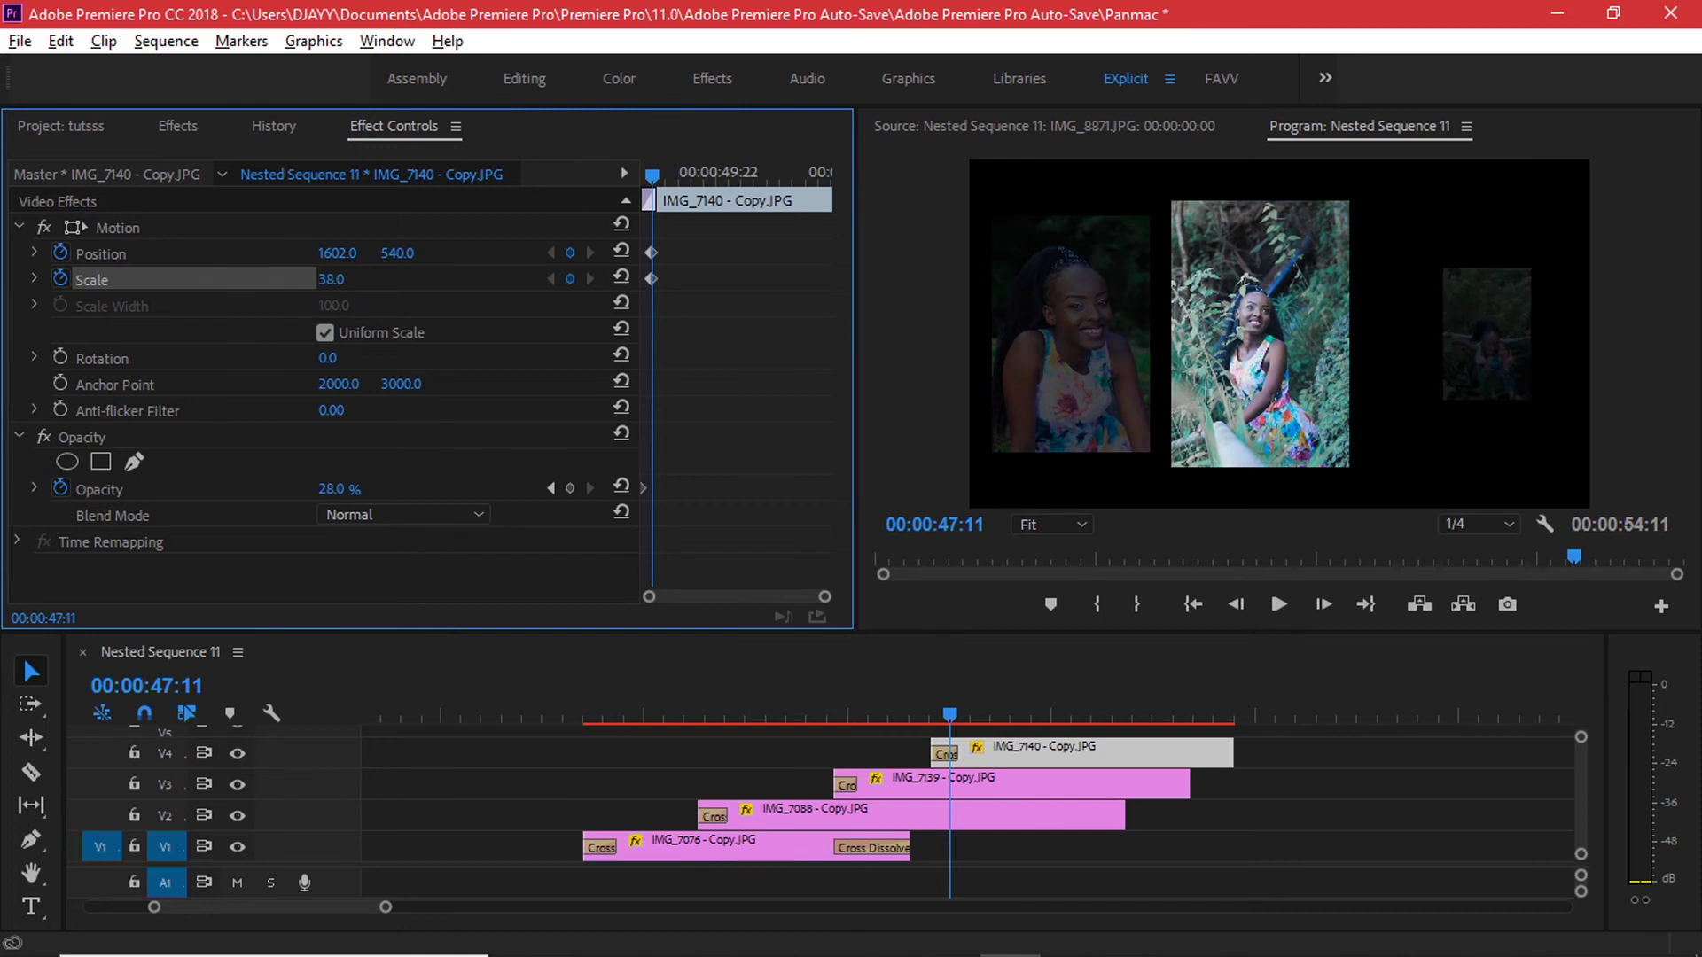
key("ctrl+z")
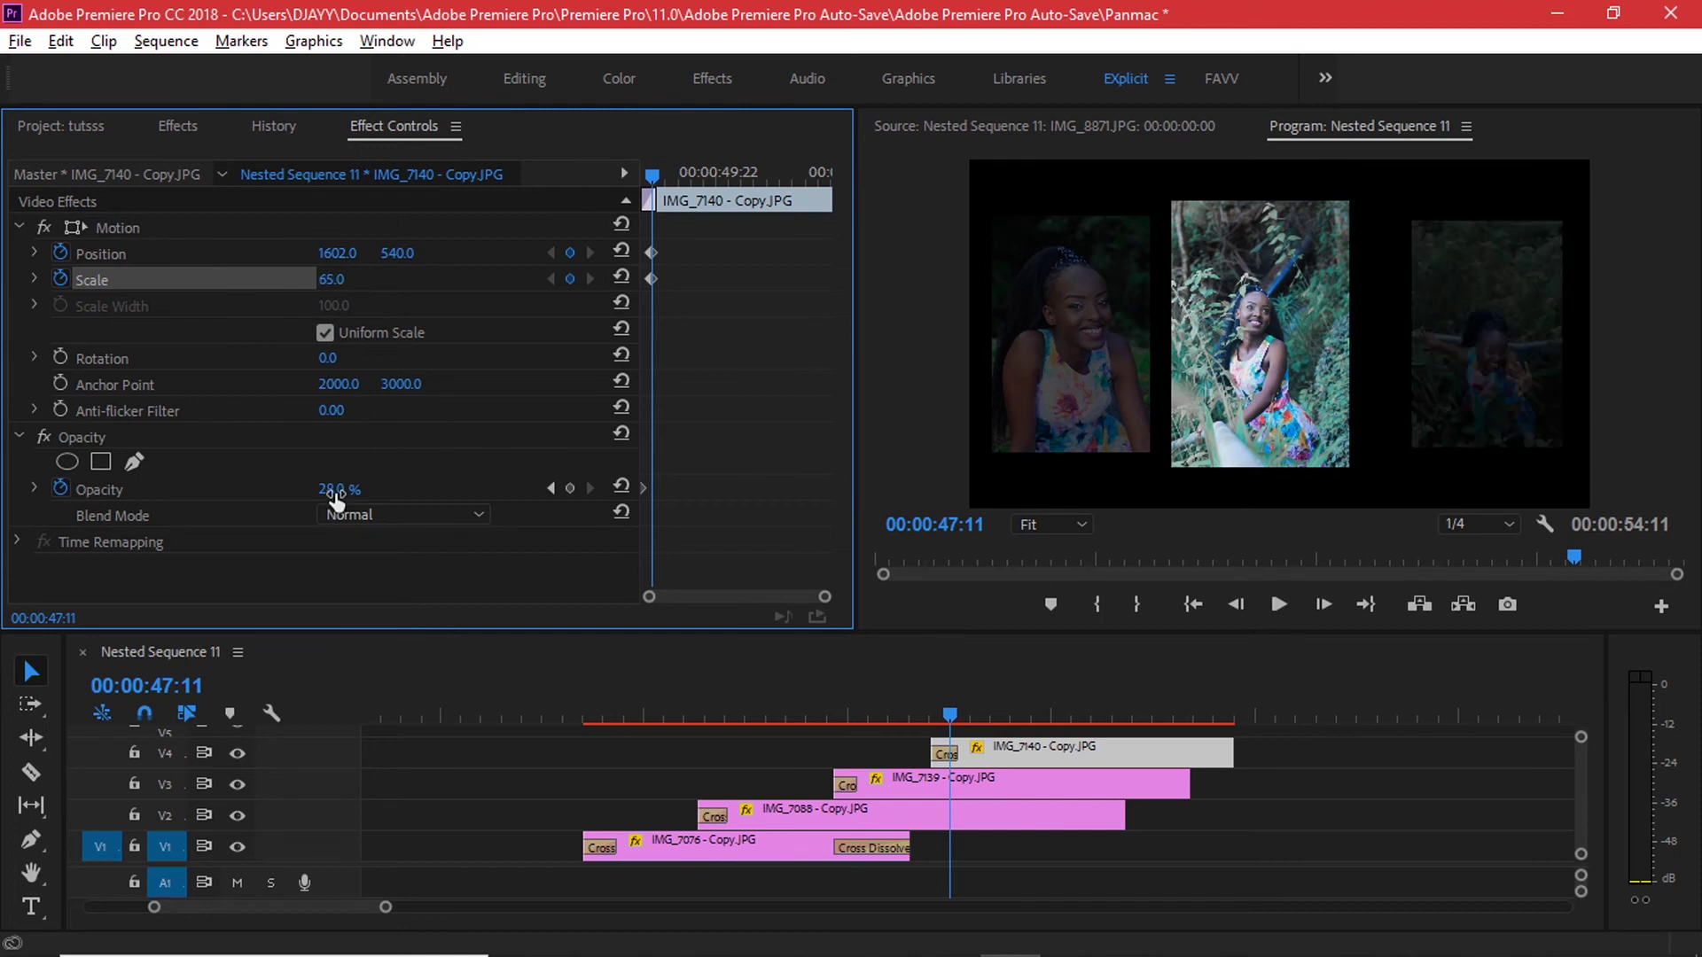
left_click(641, 488)
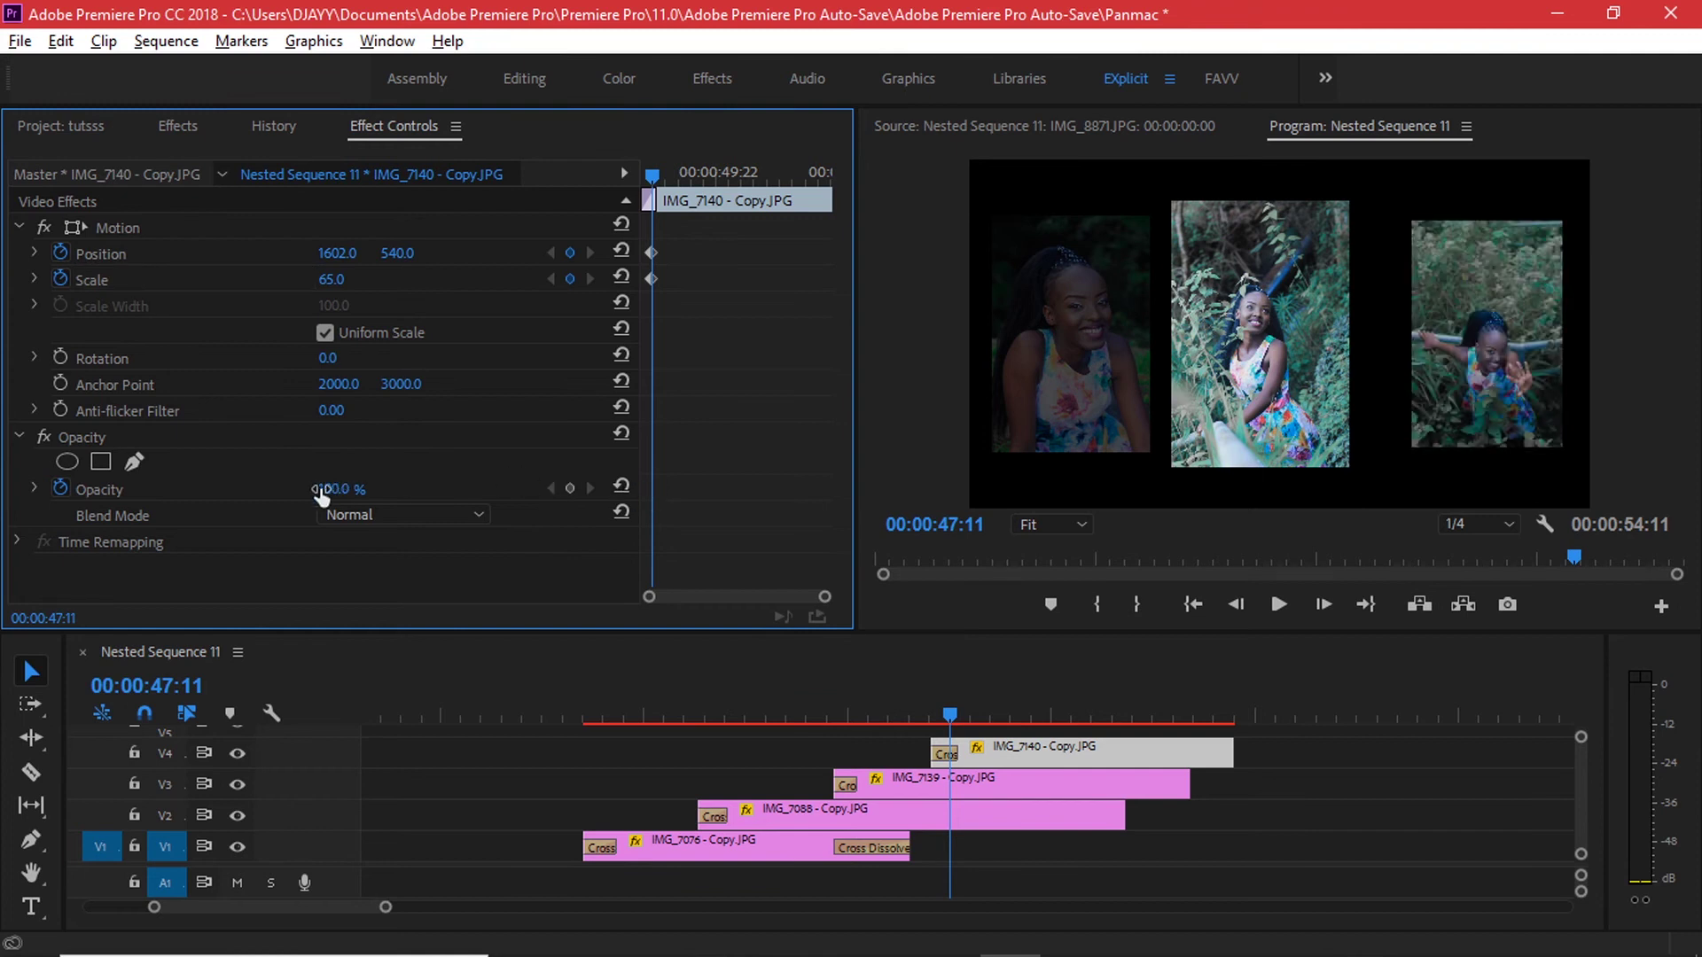
left_click_drag(340, 489, 296, 488)
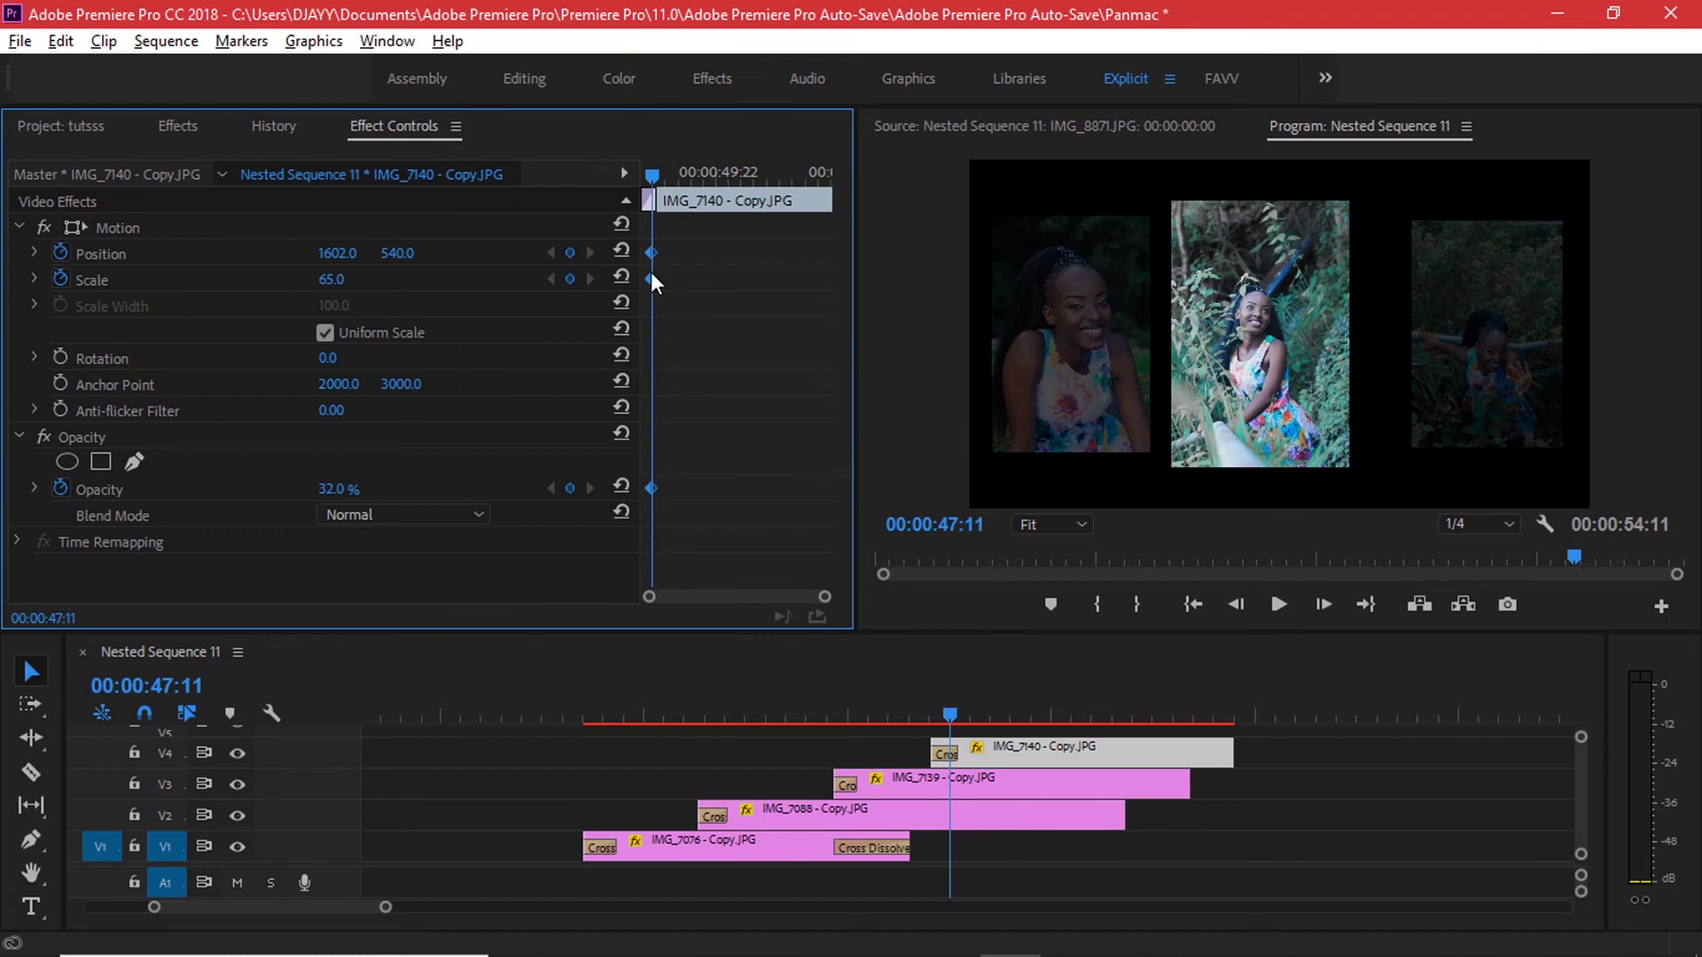
left_click_drag(648, 278, 645, 279)
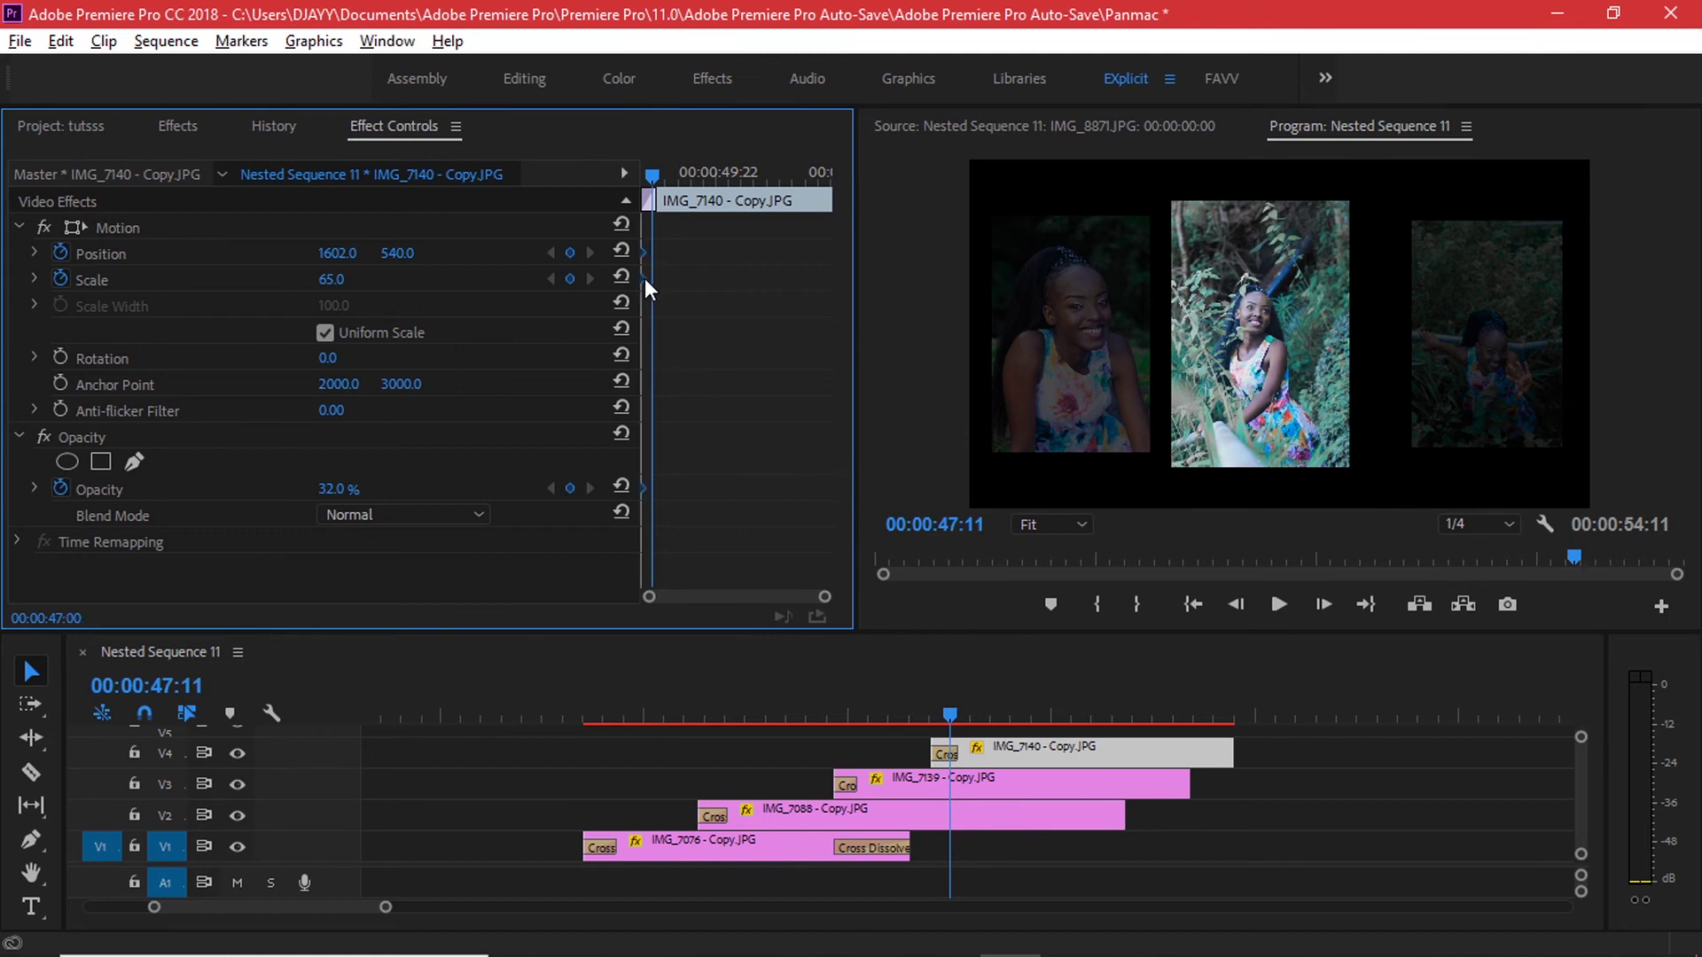
At 00:00:48:09, keyframe IMG_7140 with a scale of 74, a horizontal position of 920 and an opacity of 100%
left_click_drag(661, 172, 681, 172)
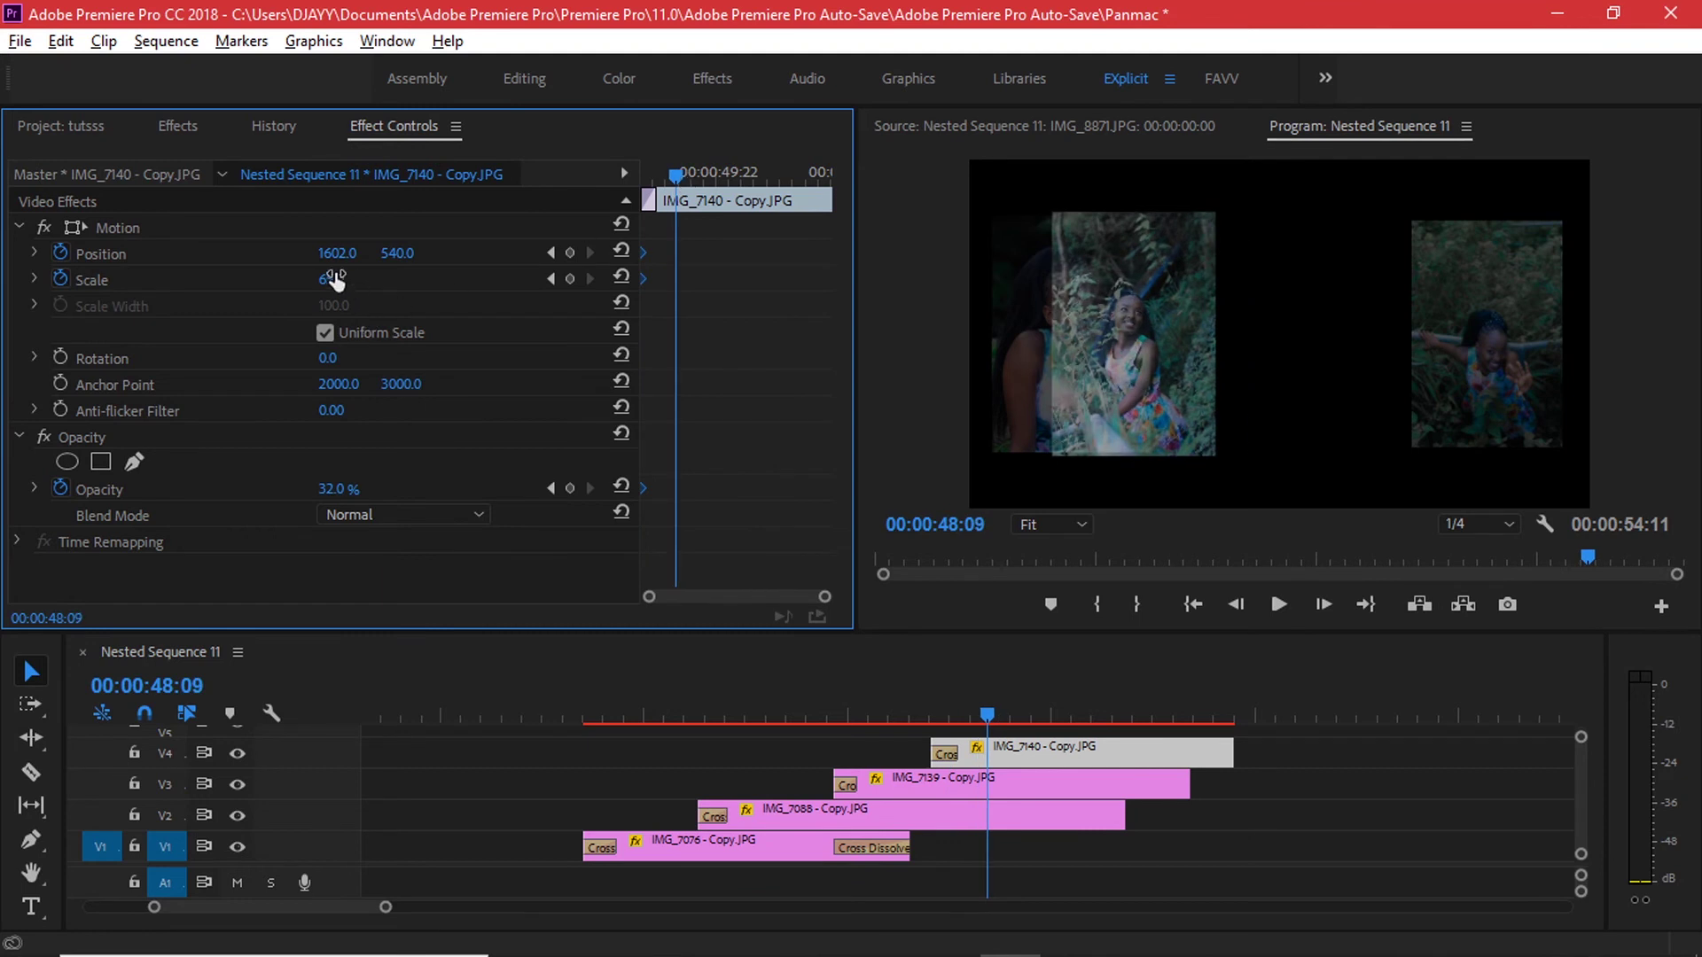
left_click_drag(331, 278, 217, 253)
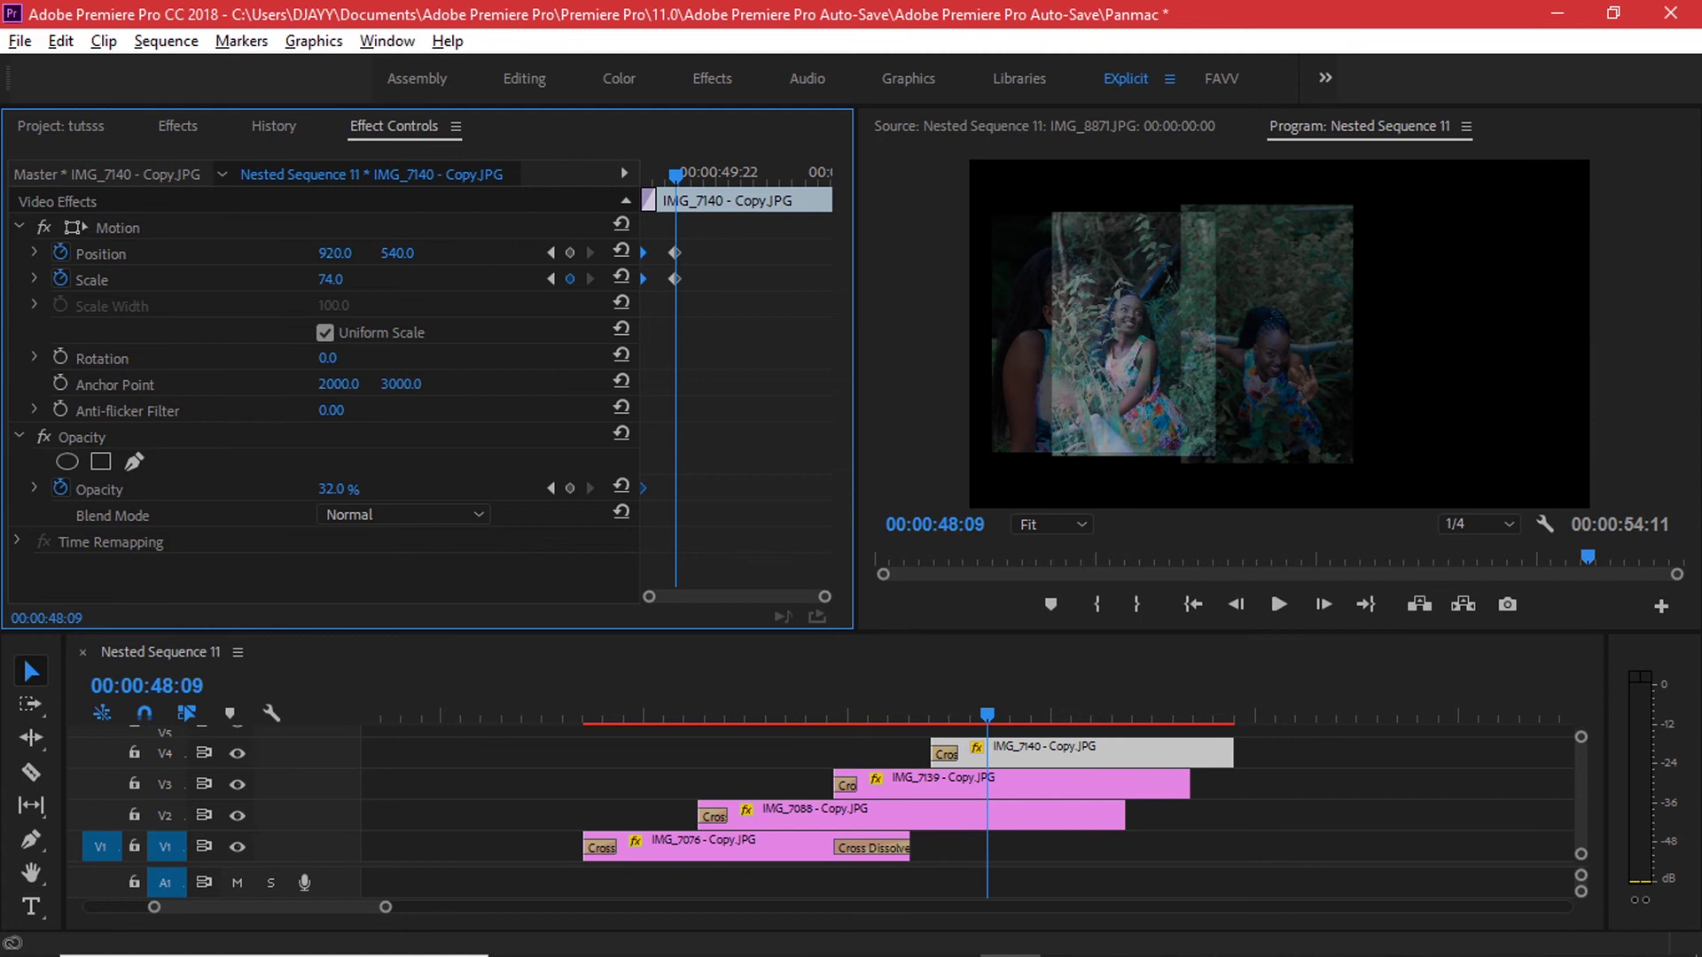
left_click_drag(333, 493, 399, 493)
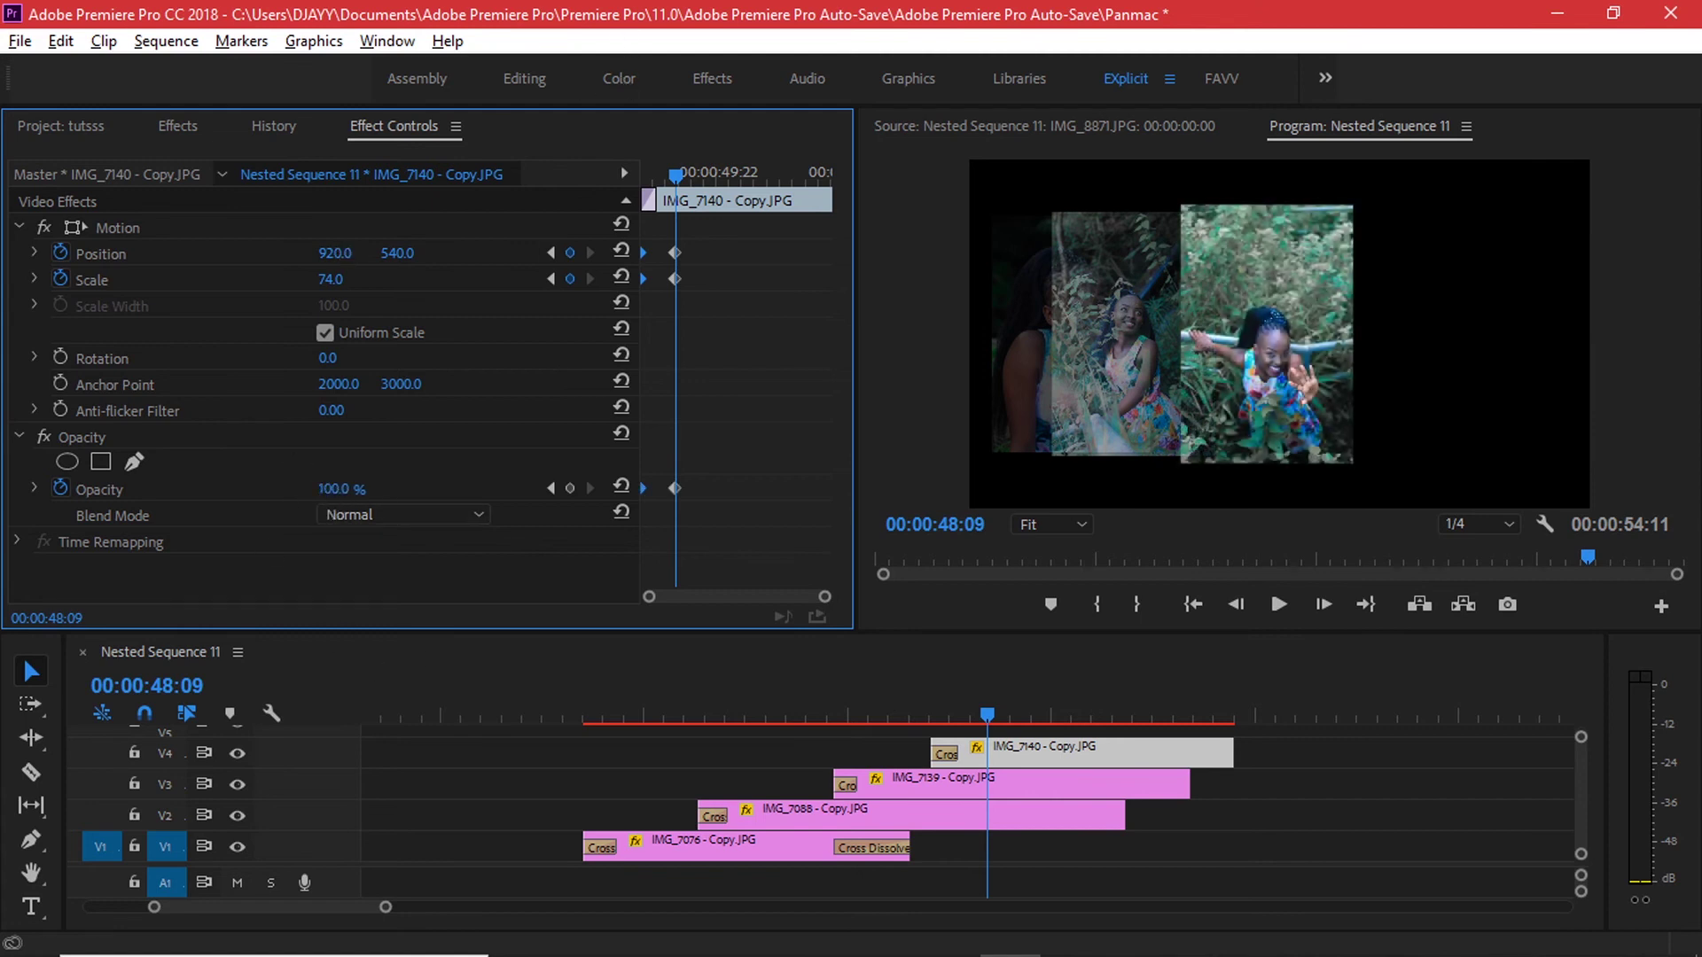
Add Position, Scale and Opacity hold keyframes to IMG_7140 at 00:00:49:22
left_click_drag(996, 707, 1053, 702)
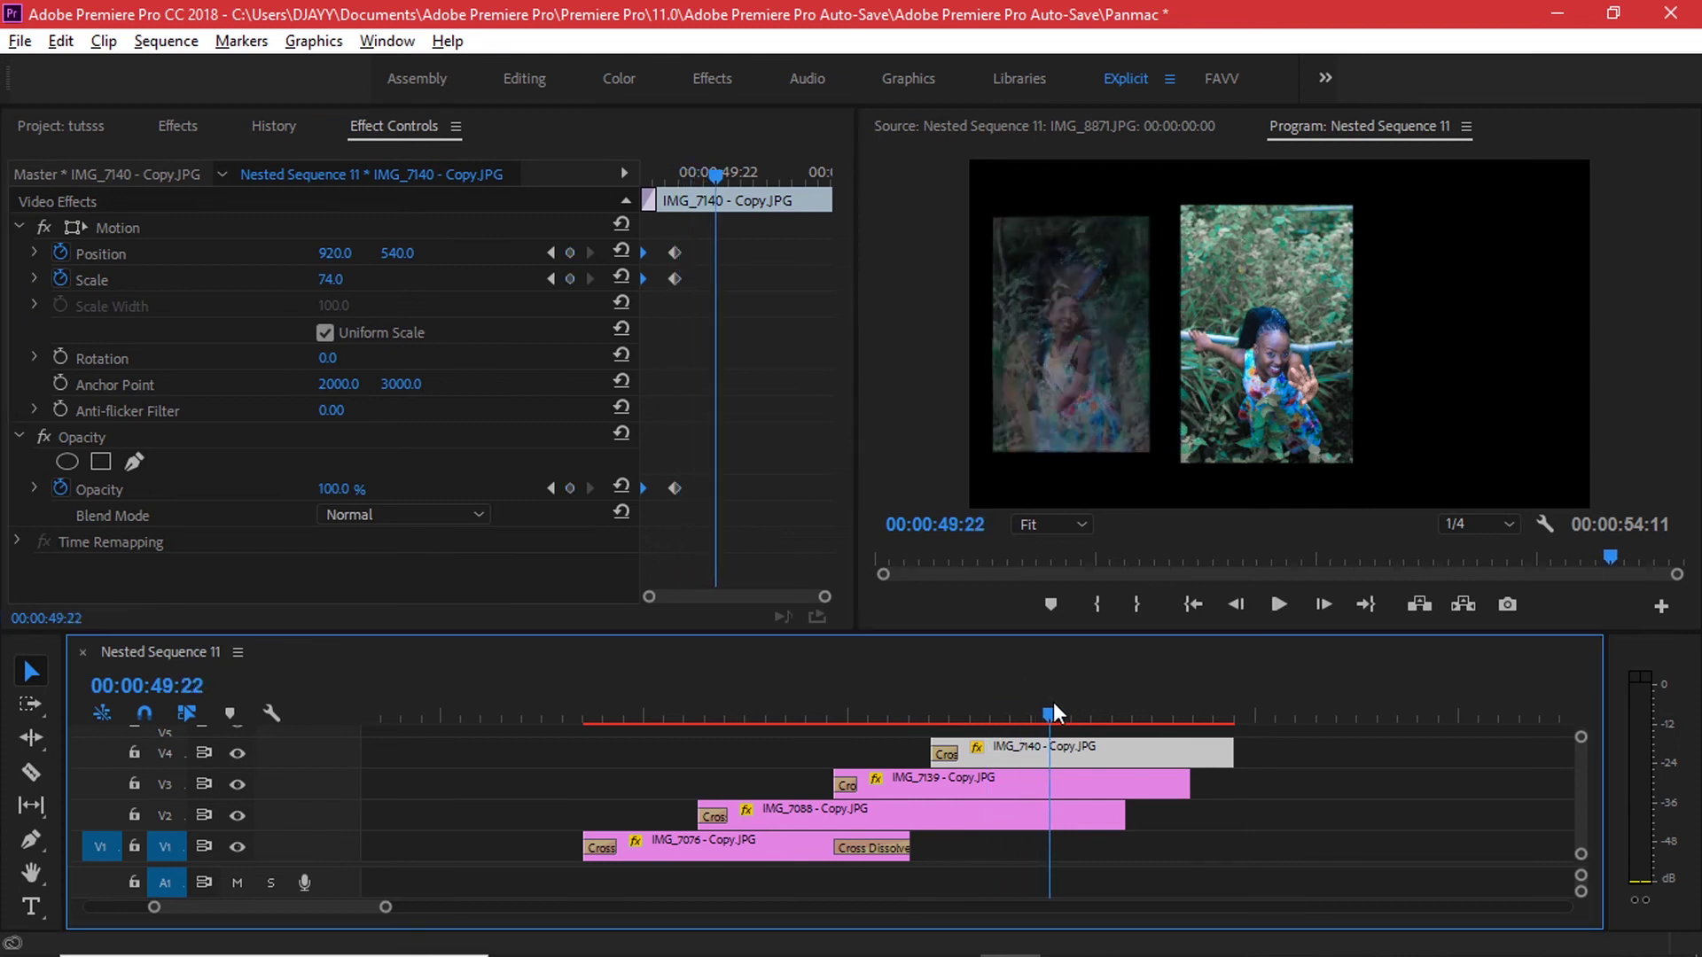
left_click(570, 253)
left_click(568, 280)
left_click(570, 489)
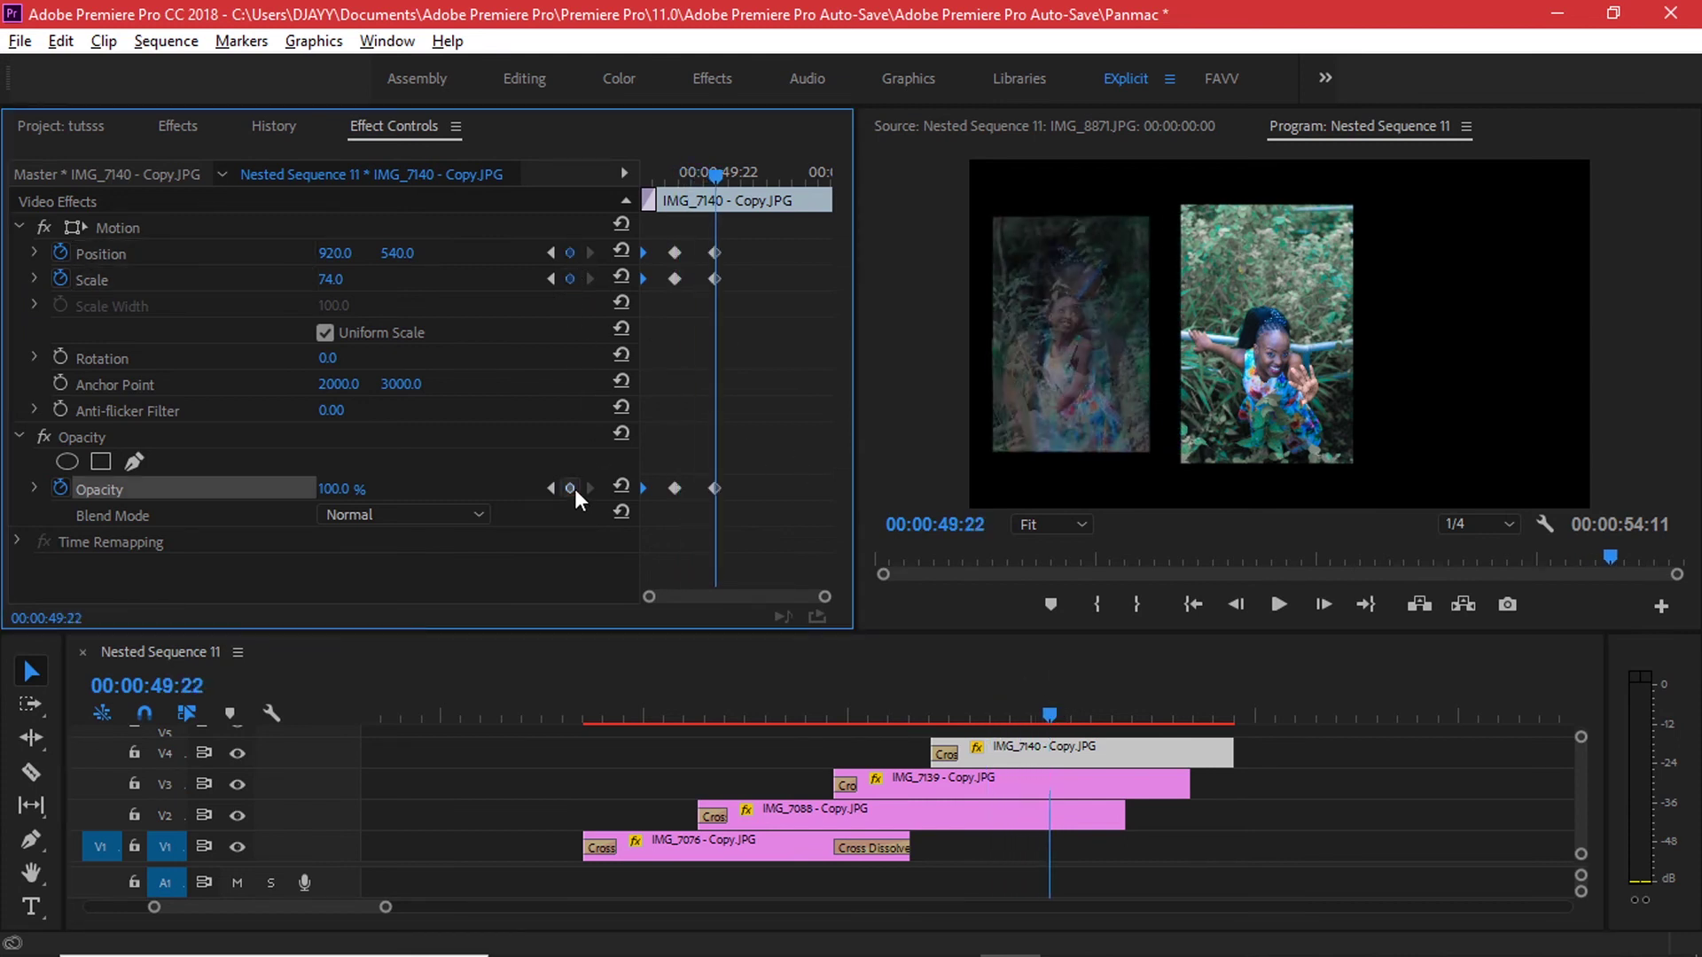
At 00:00:51:10, keyframe IMG_7140 with a scale of 65, an opacity of 29% and a horizontal position of 316
left_click_drag(720, 170, 758, 176)
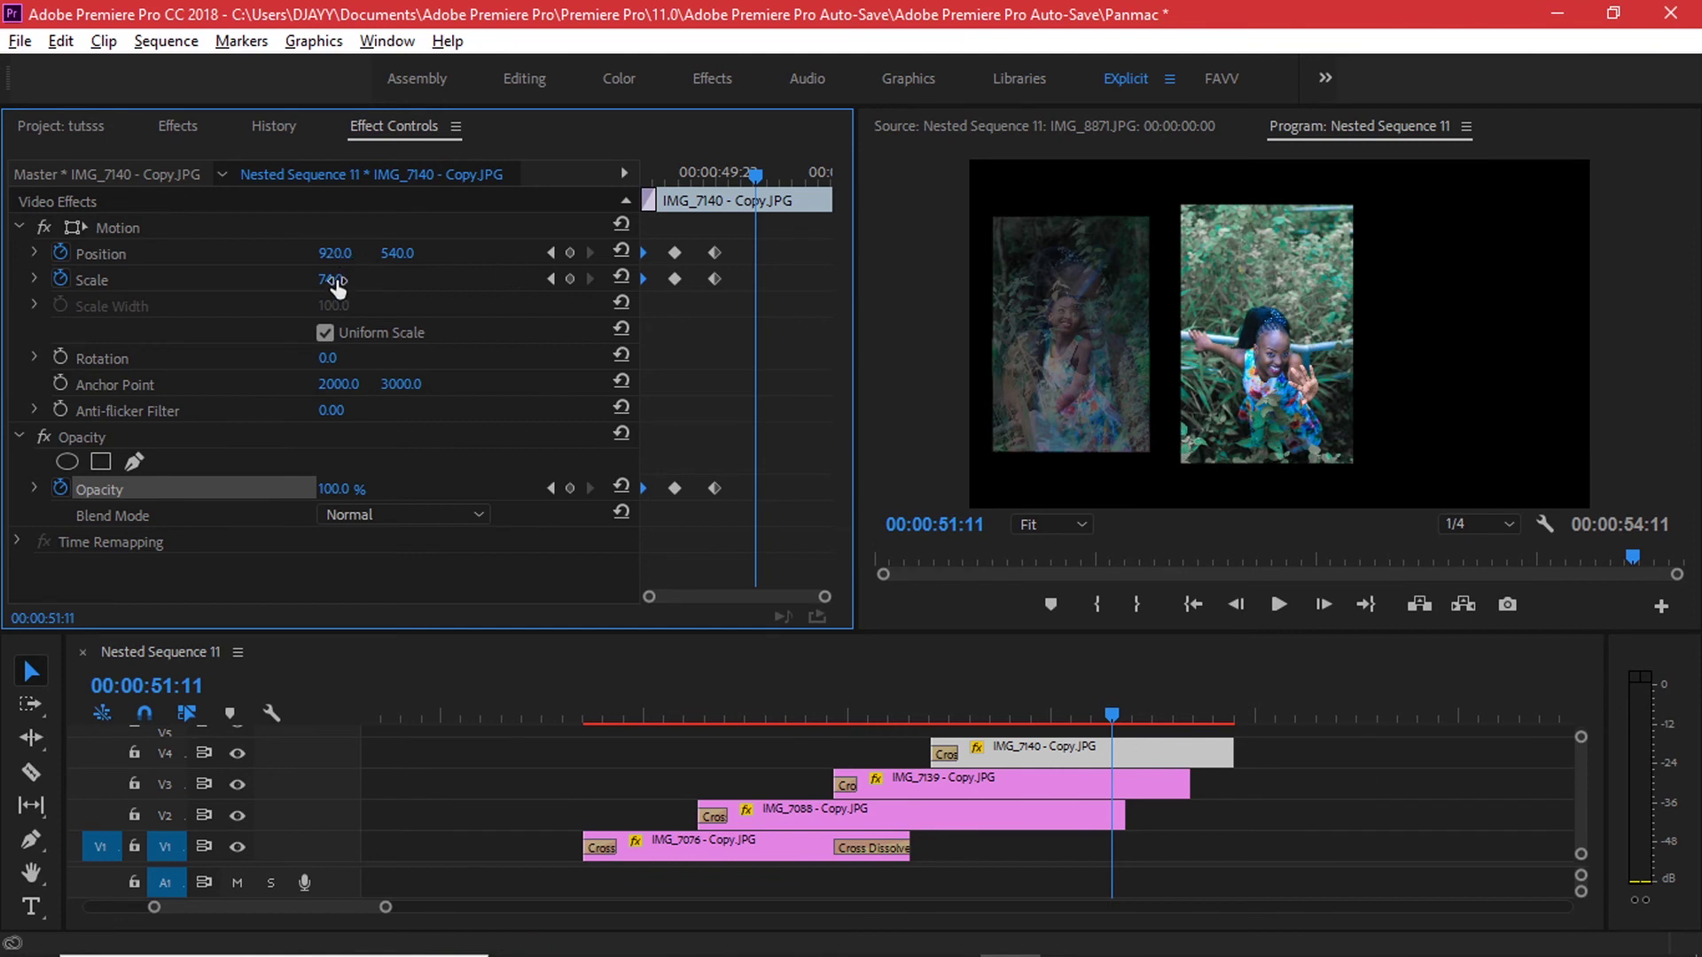
mouse_move(1112, 715)
left_mouse_down()
mouse_move(971, 711)
mouse_move(1115, 714)
left_mouse_up()
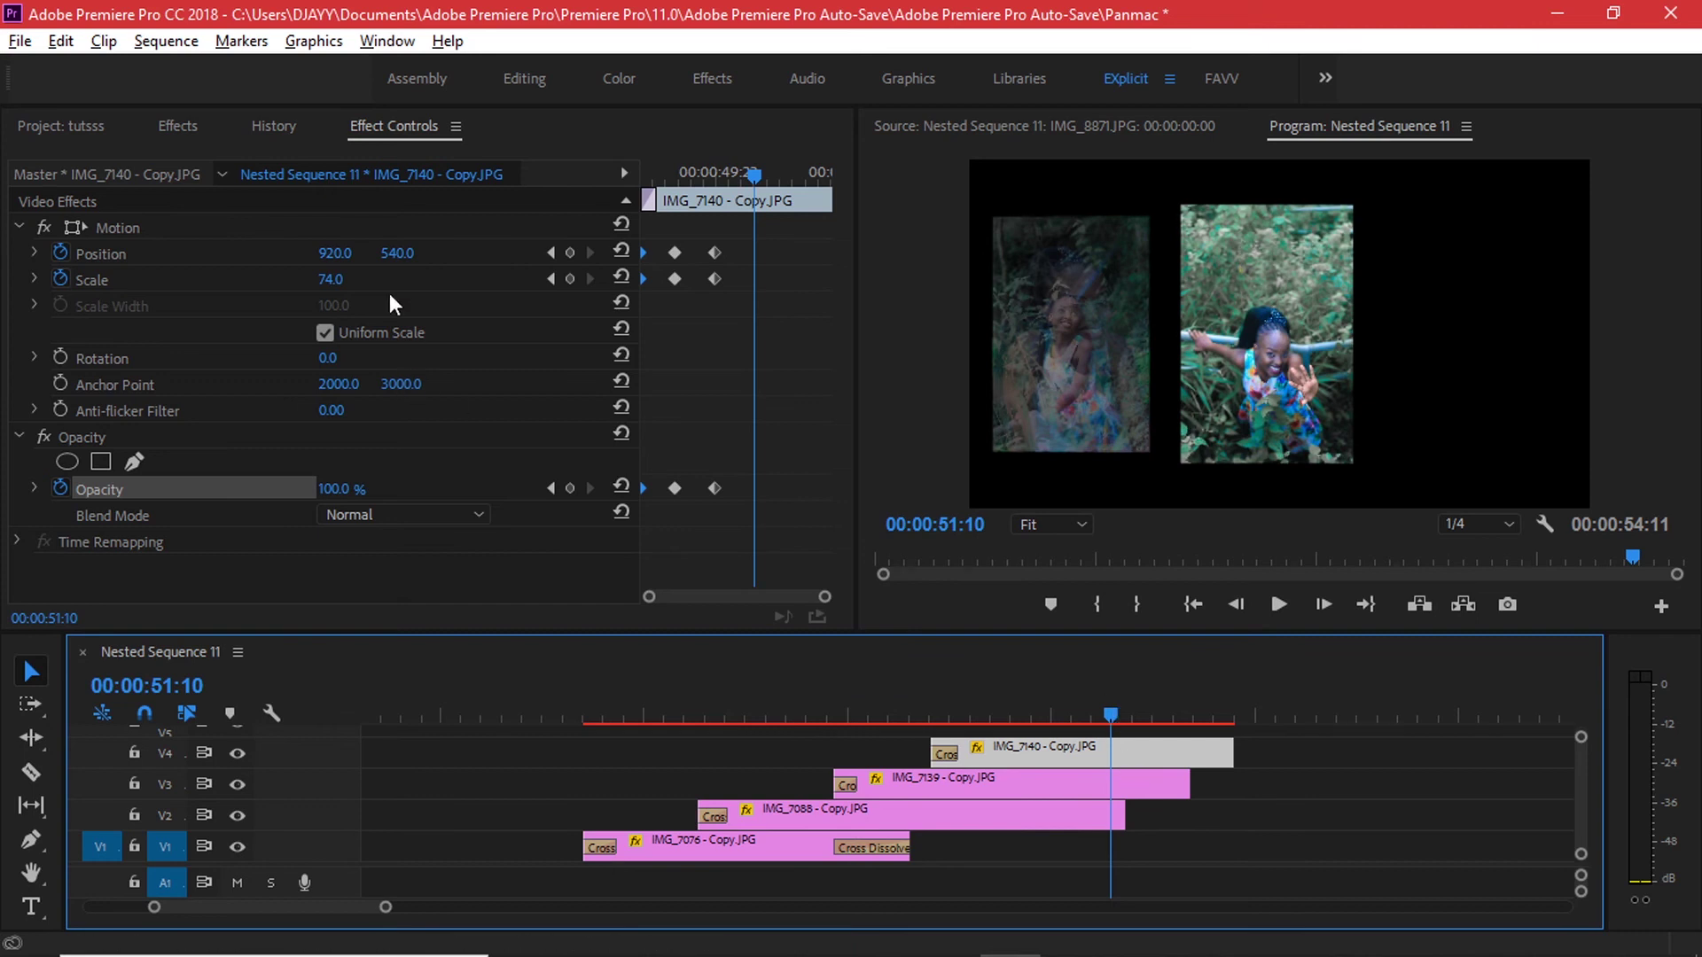
left_click_drag(340, 293, 333, 292)
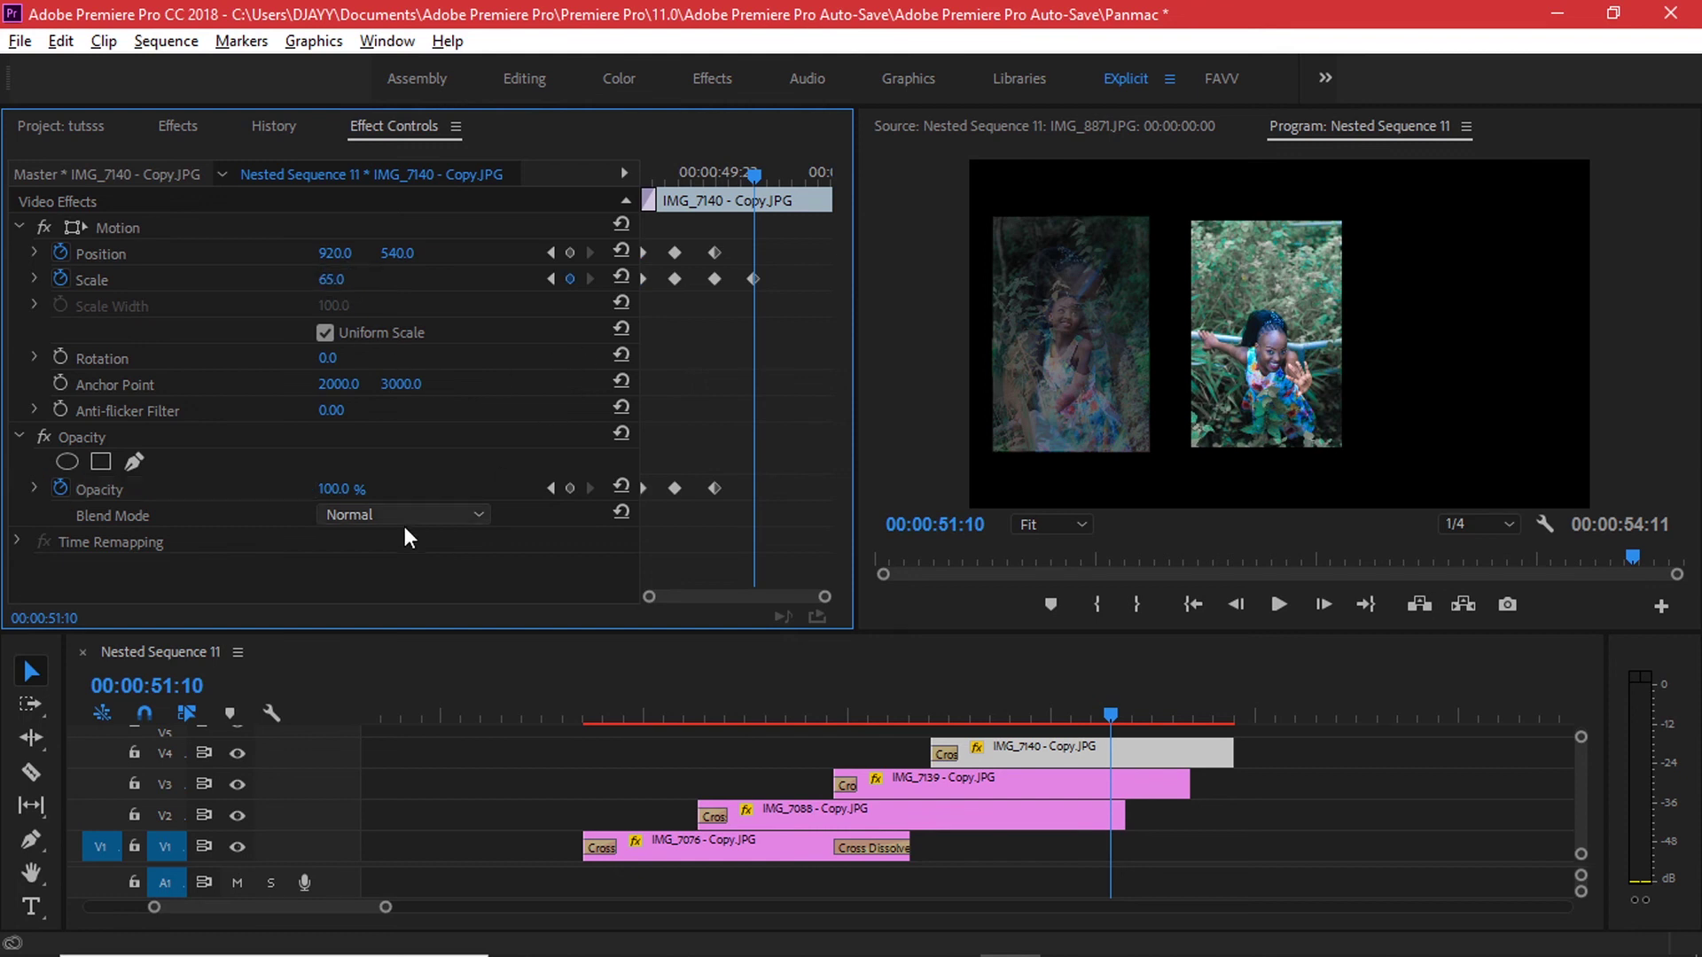
left_click_drag(333, 486, 283, 487)
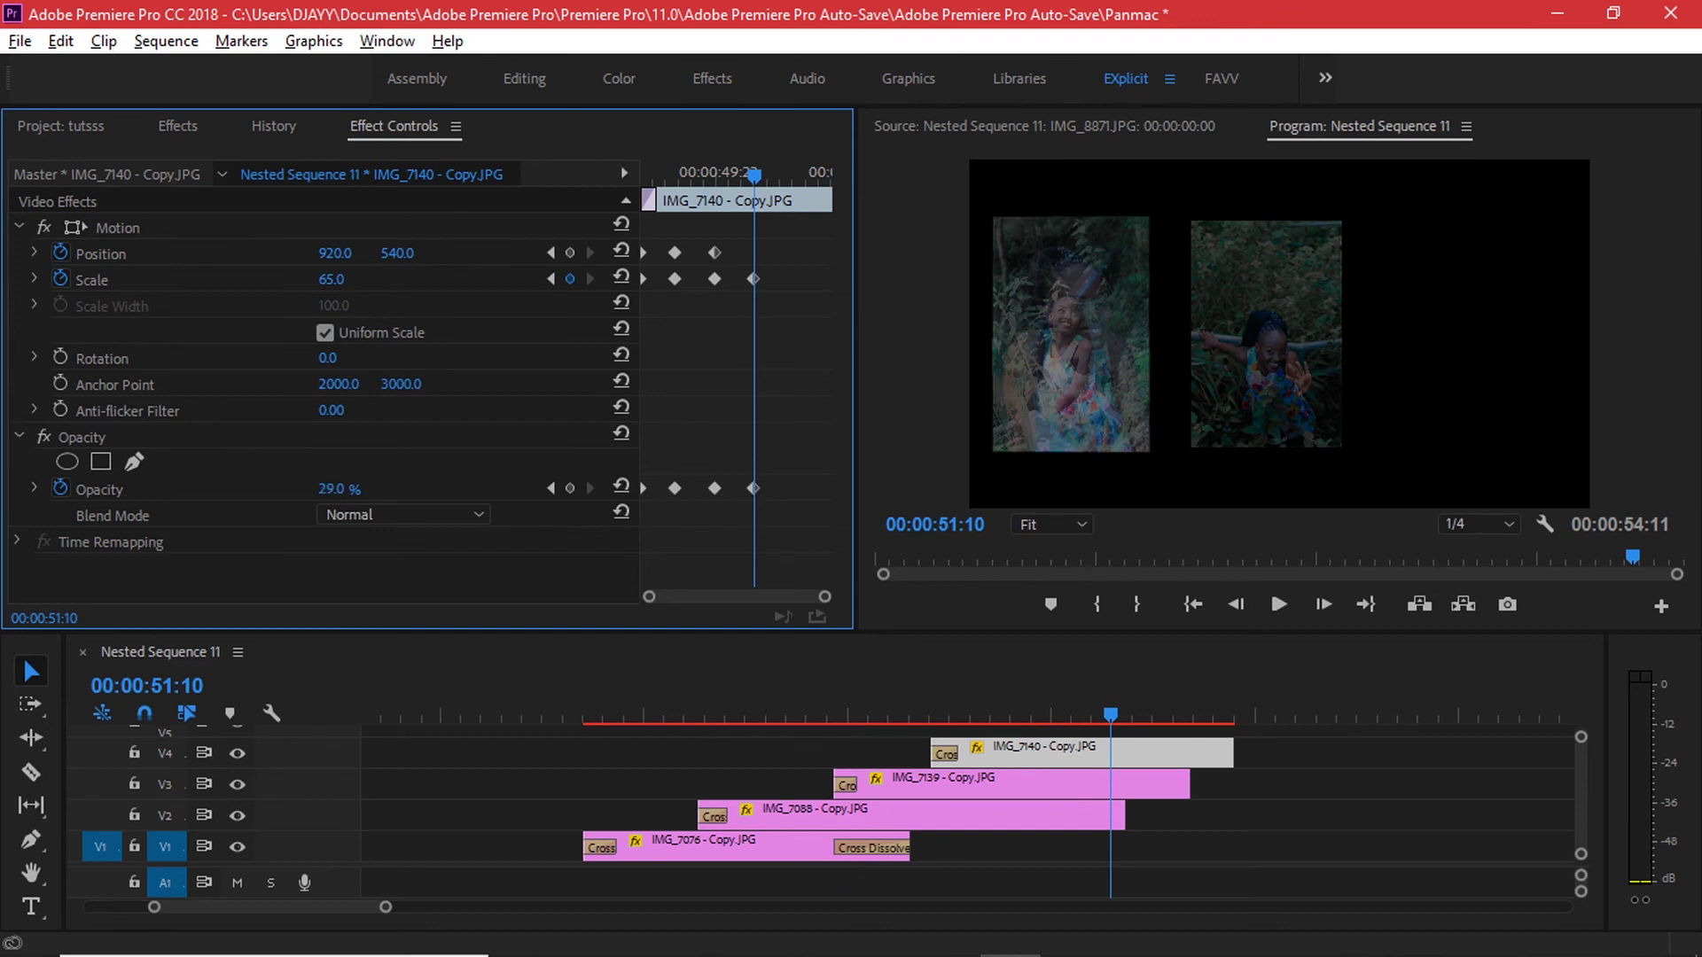
left_click_drag(346, 262, 1, 261)
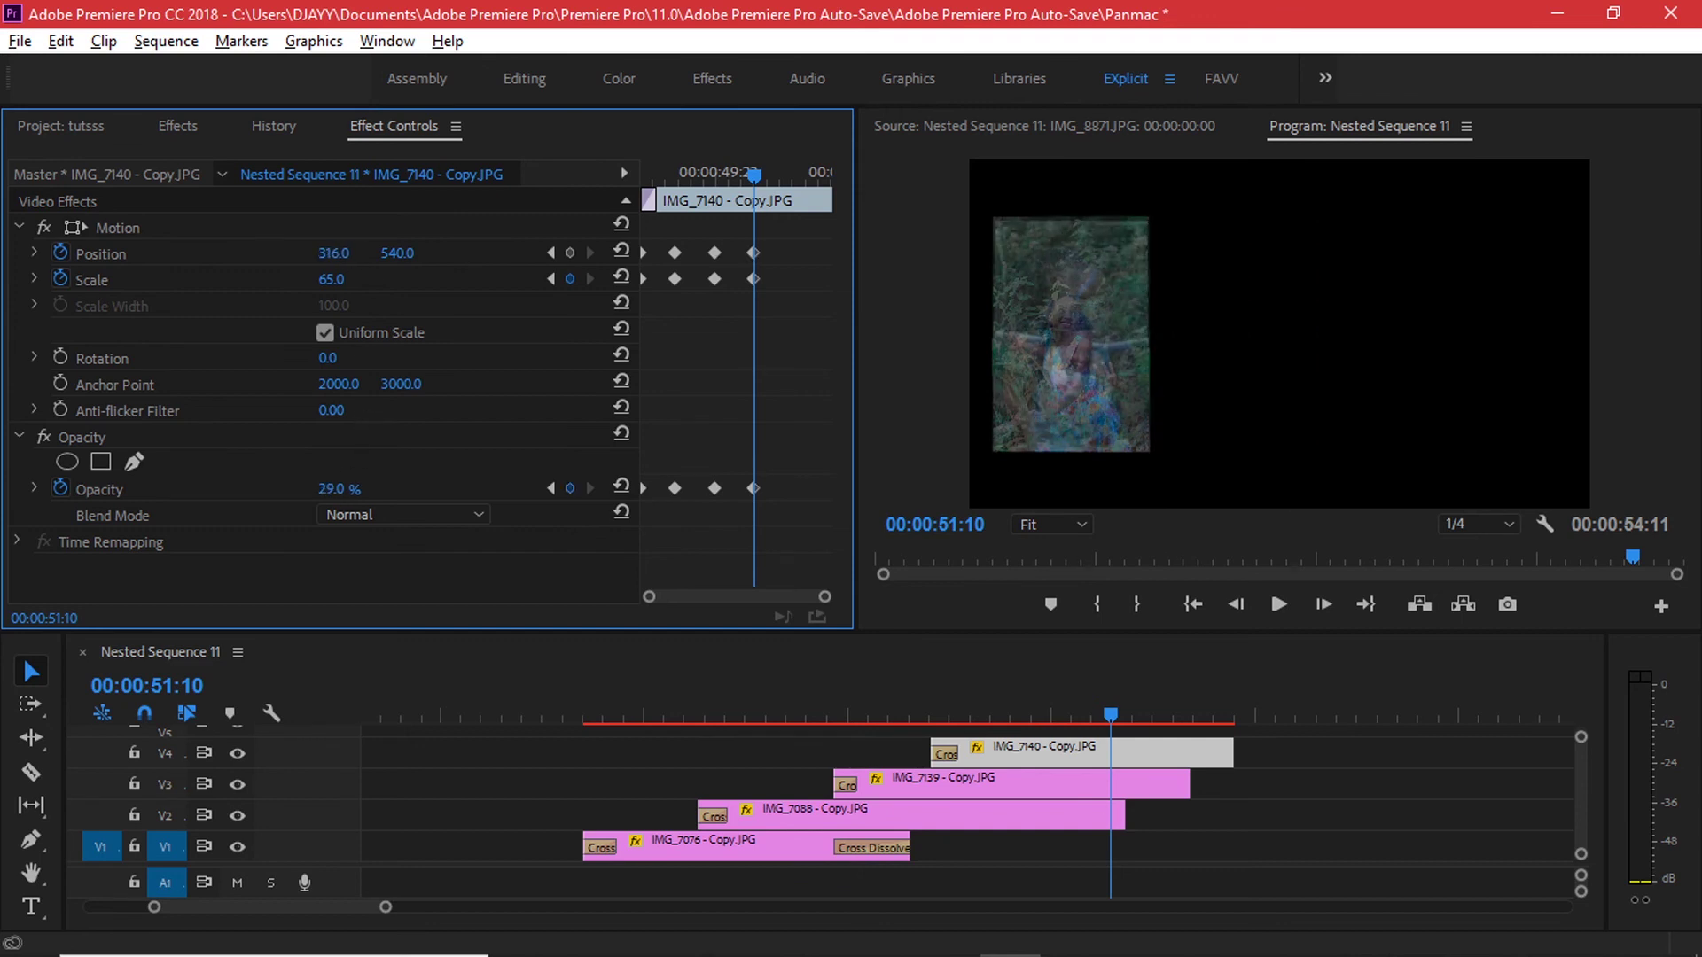
Scrub the sequence between 00:00:42:23 and 00:00:45:06 to review how the first three photos overlap
left_click(832, 715)
left_click_drag(831, 714, 766, 699)
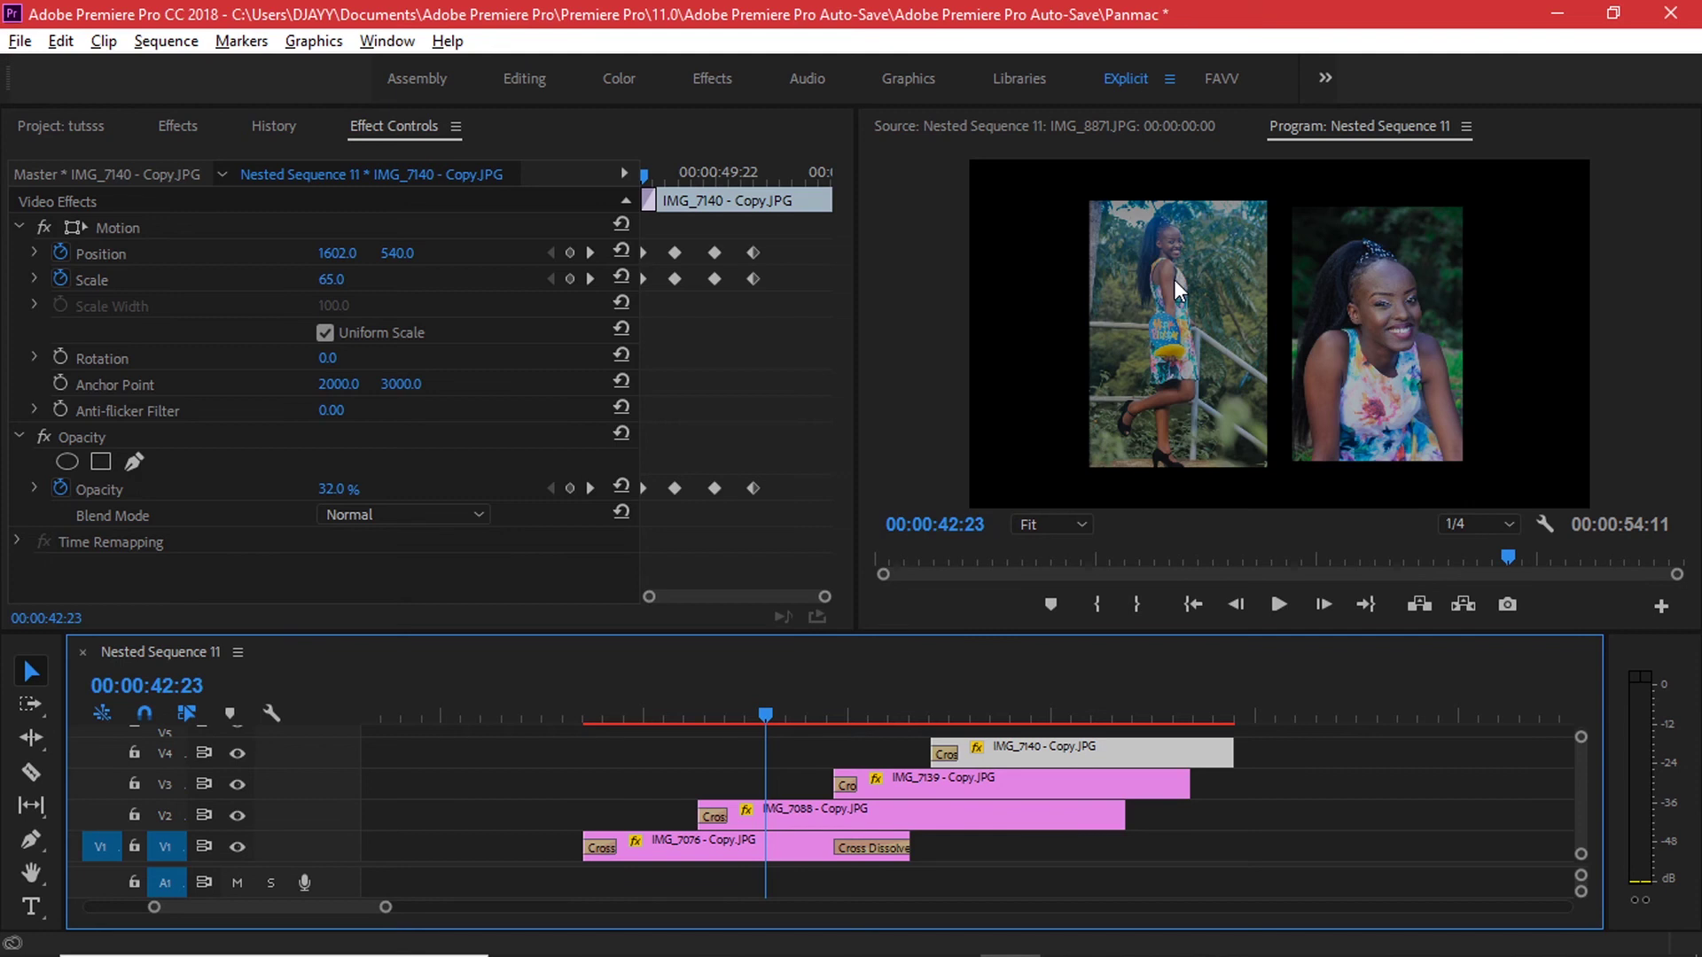
left_click_drag(763, 702, 864, 693)
Trim the end of IMG_7088 and add a closing Cross Dissolve shortened to 00:00:01:07
left_click_drag(1125, 815, 945, 816)
right_click(947, 817)
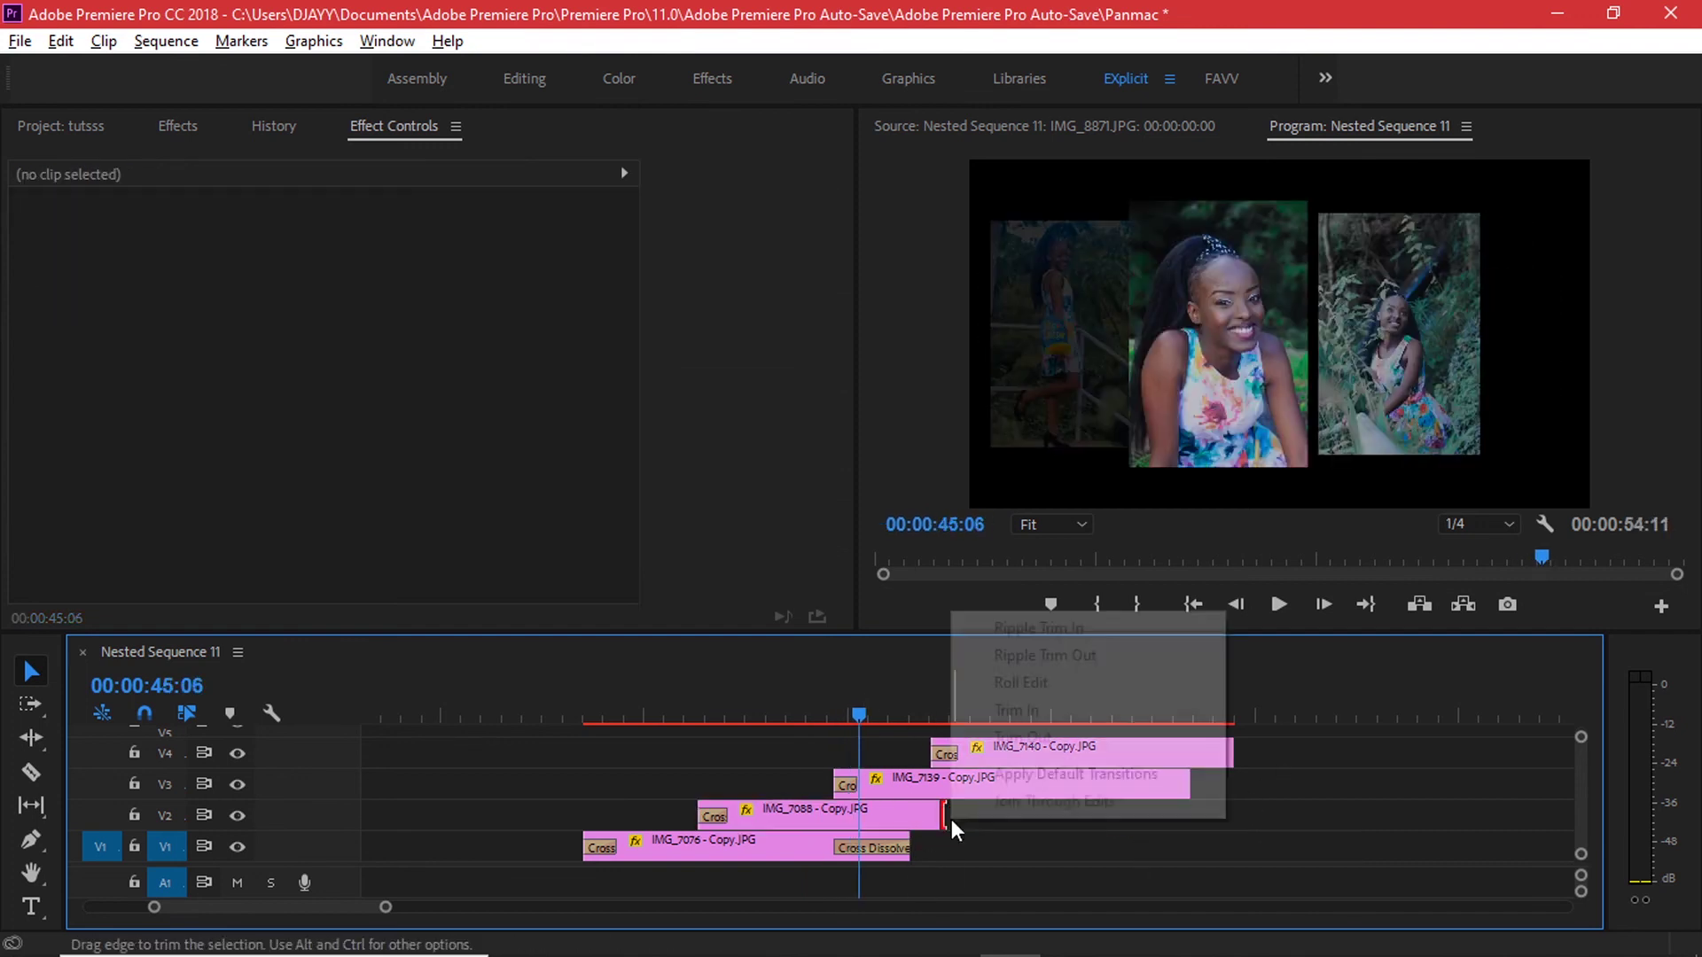
left_click(1143, 777)
left_click_drag(891, 816, 887, 771)
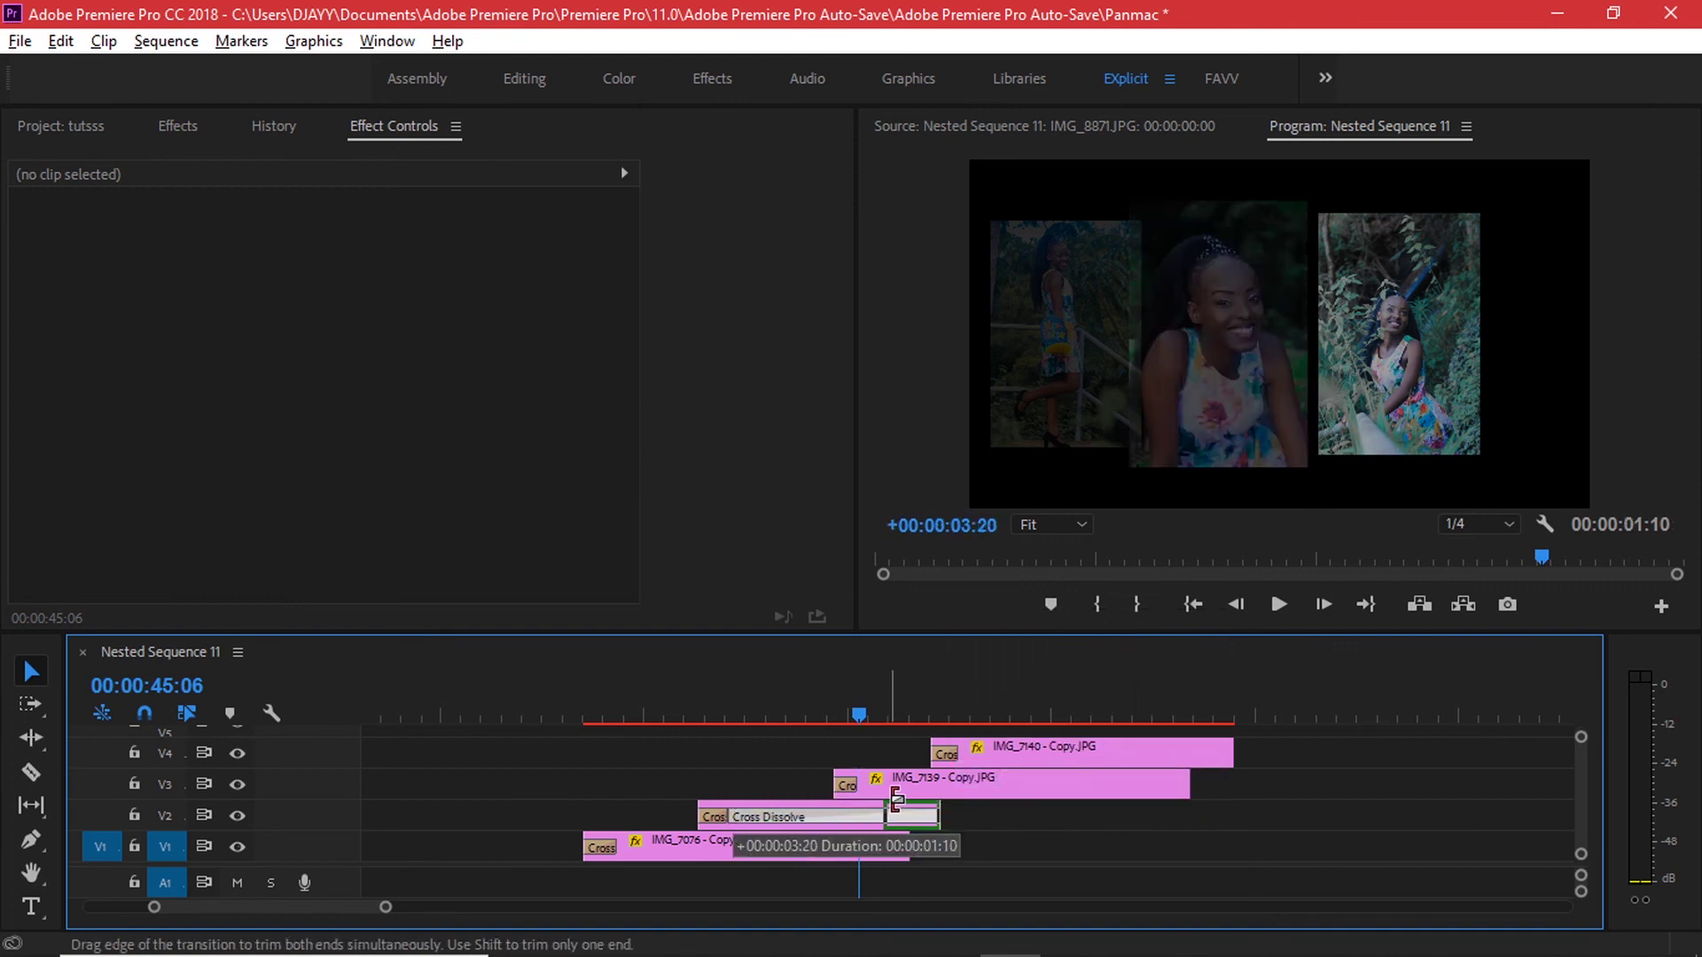
Adjust the end of IMG_7088 with its closing dissolve to just past 00:00:48:18, playing the overlap to judge the timing
left_click_drag(847, 691, 910, 683)
left_click_drag(941, 815, 1050, 816)
key("space")
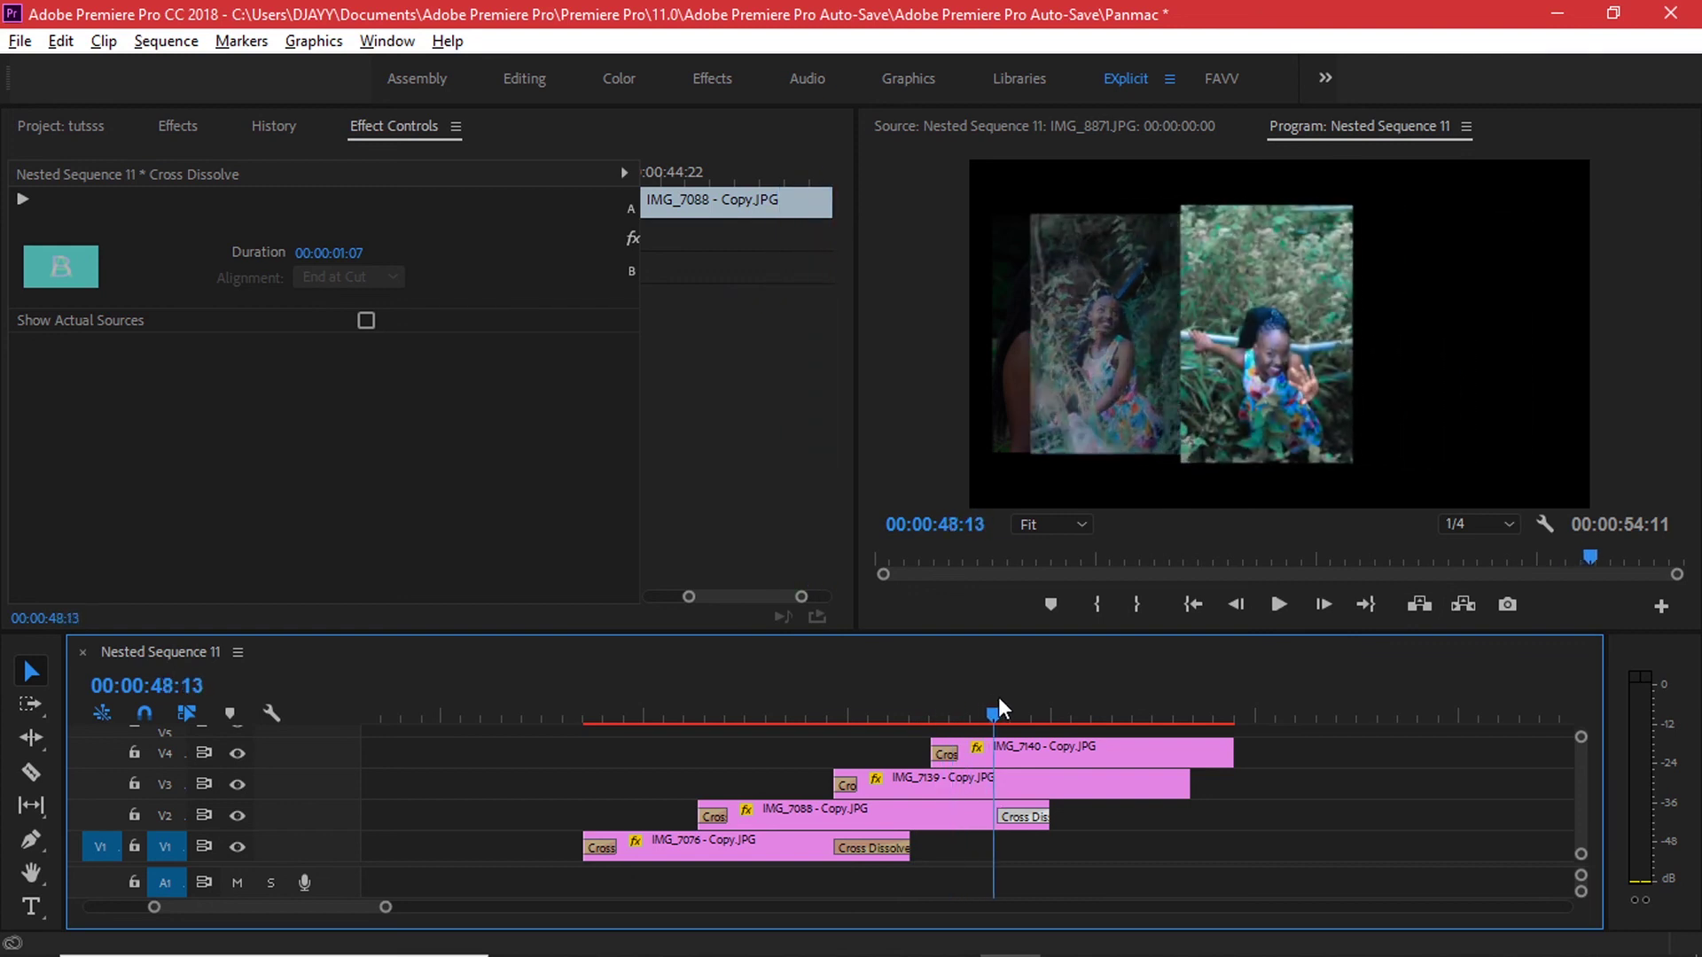
key("space")
mouse_move(1022, 714)
left_mouse_down()
mouse_move(984, 714)
mouse_move(1002, 715)
left_mouse_up()
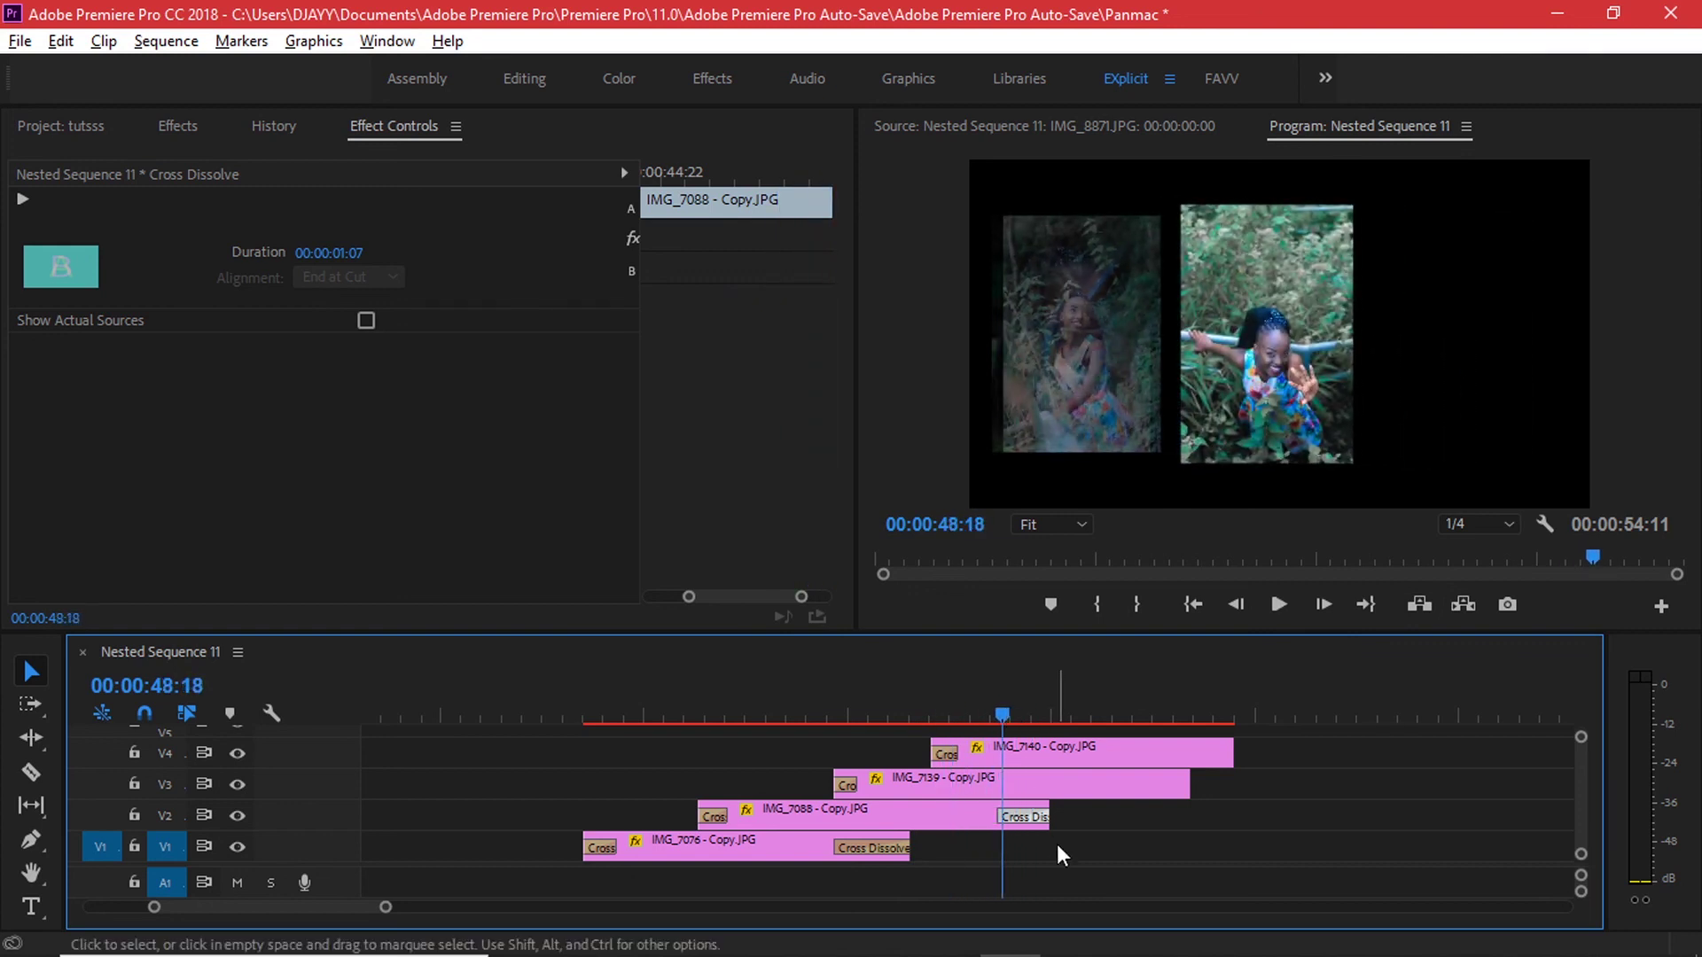
left_click_drag(1051, 815, 1019, 817)
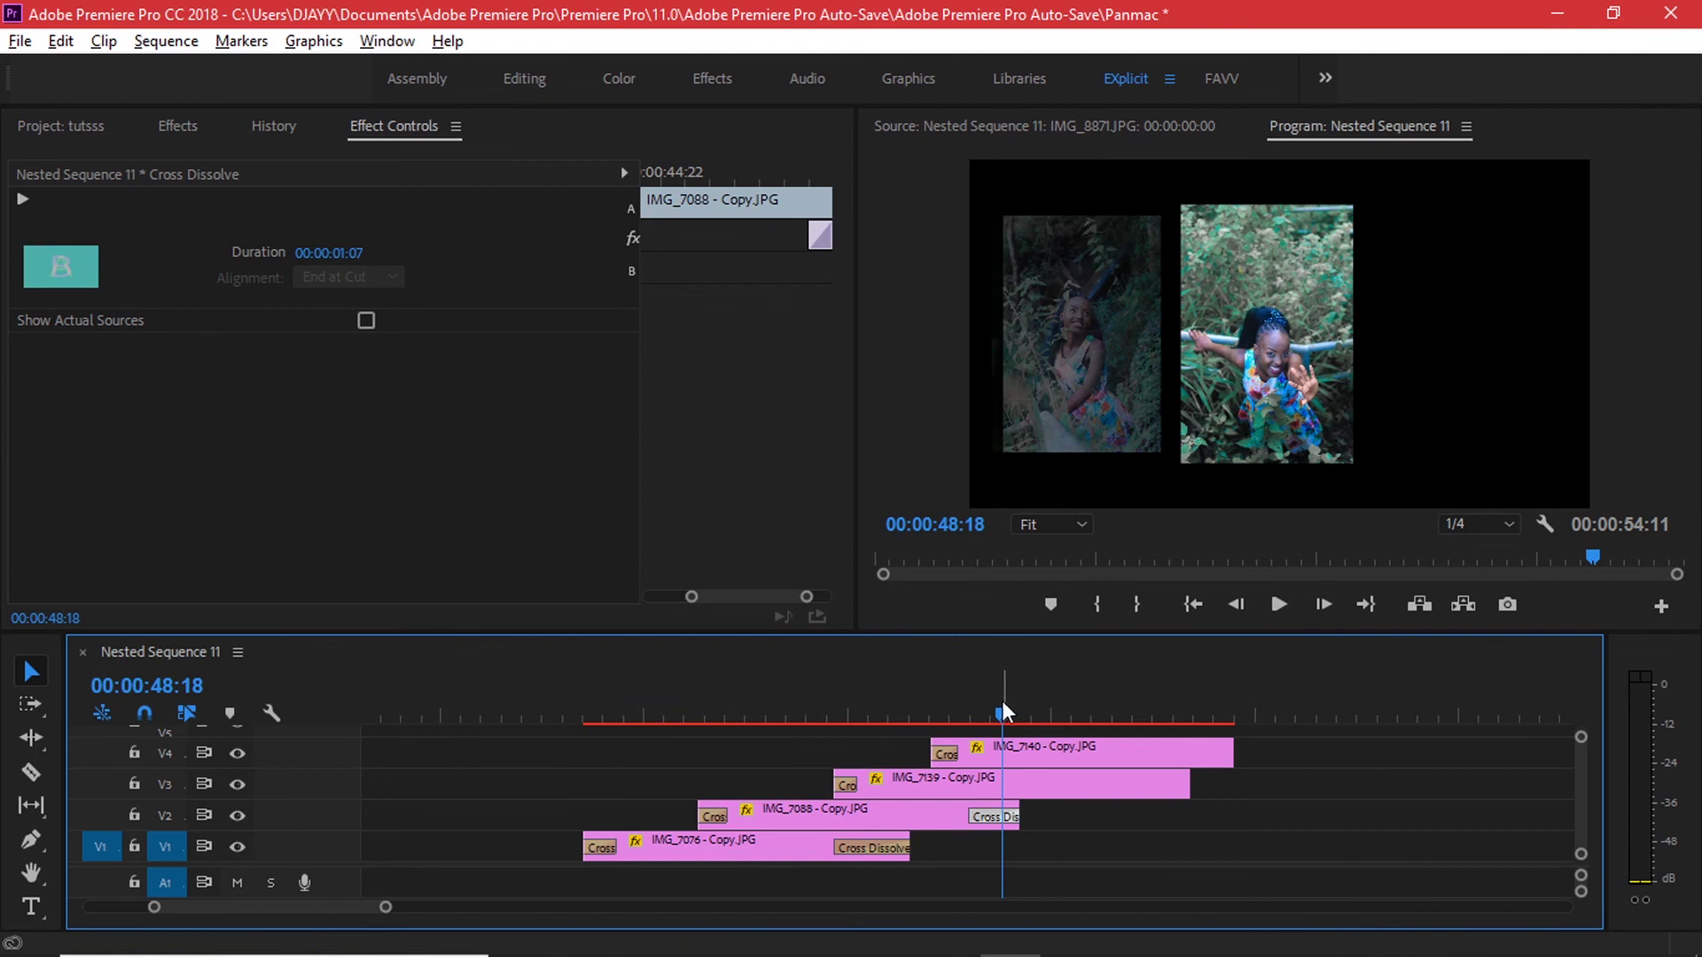
Trim the end of IMG_7139 to 00:00:51:05 and add a closing Cross Dissolve, shortened to cover only the clip's last moments
left_click_drag(1000, 709, 1101, 714)
right_click(1103, 785)
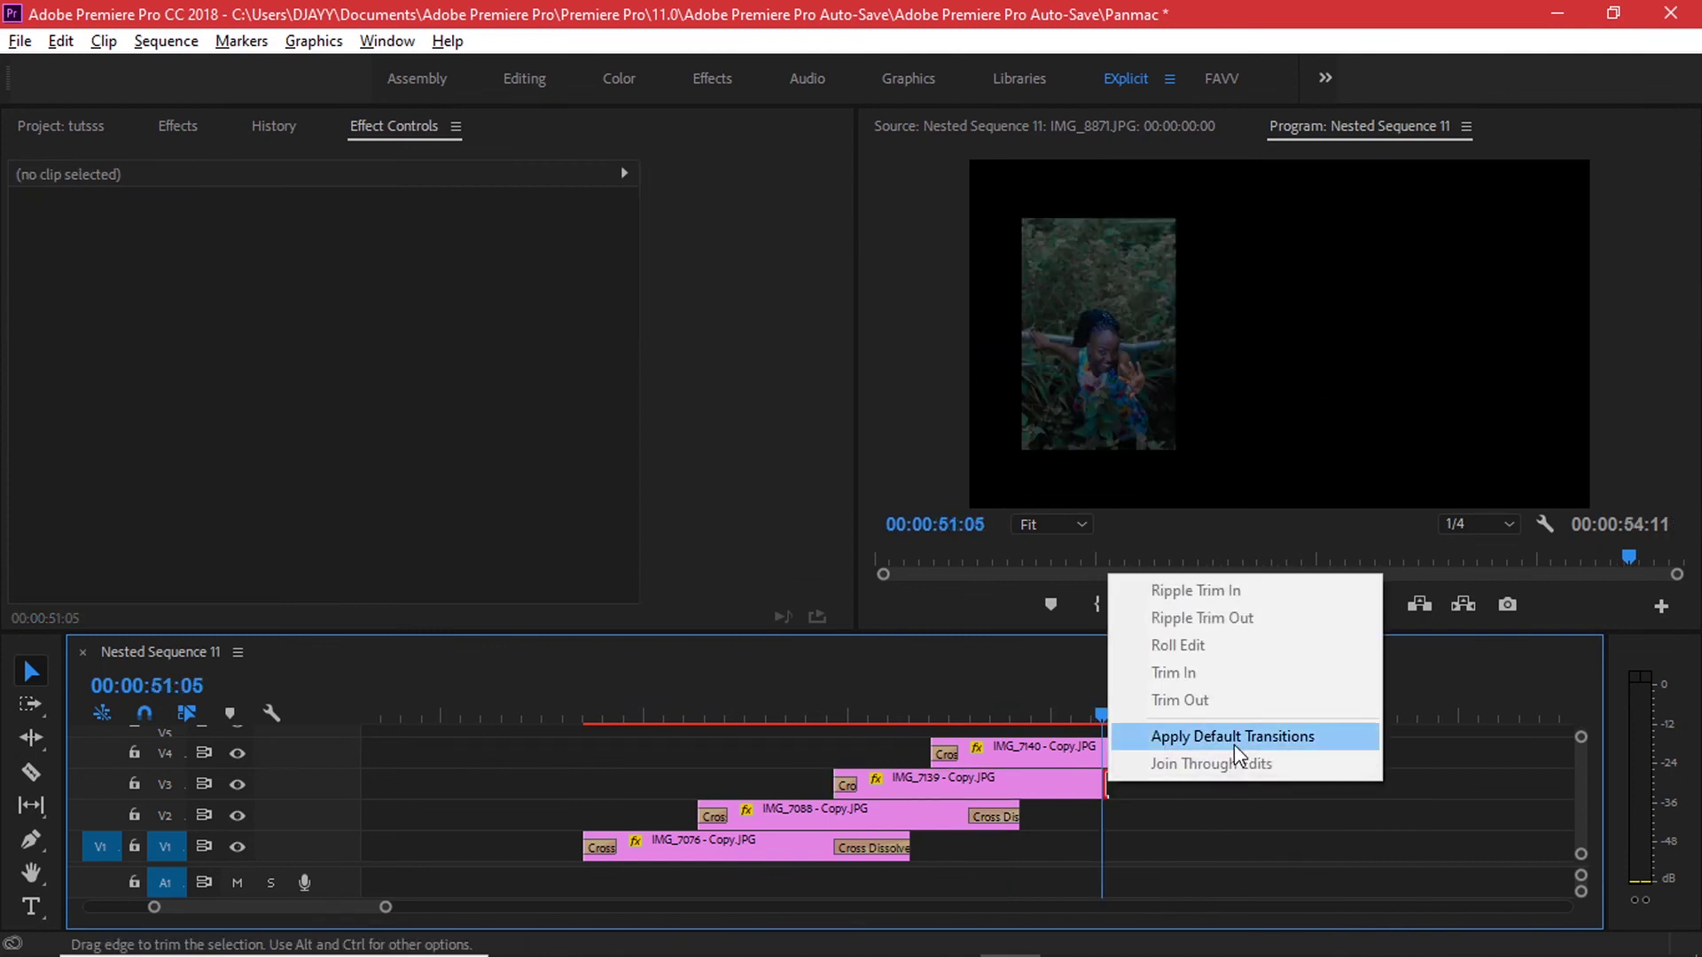
left_click(1232, 736)
left_click_drag(882, 785, 1068, 785)
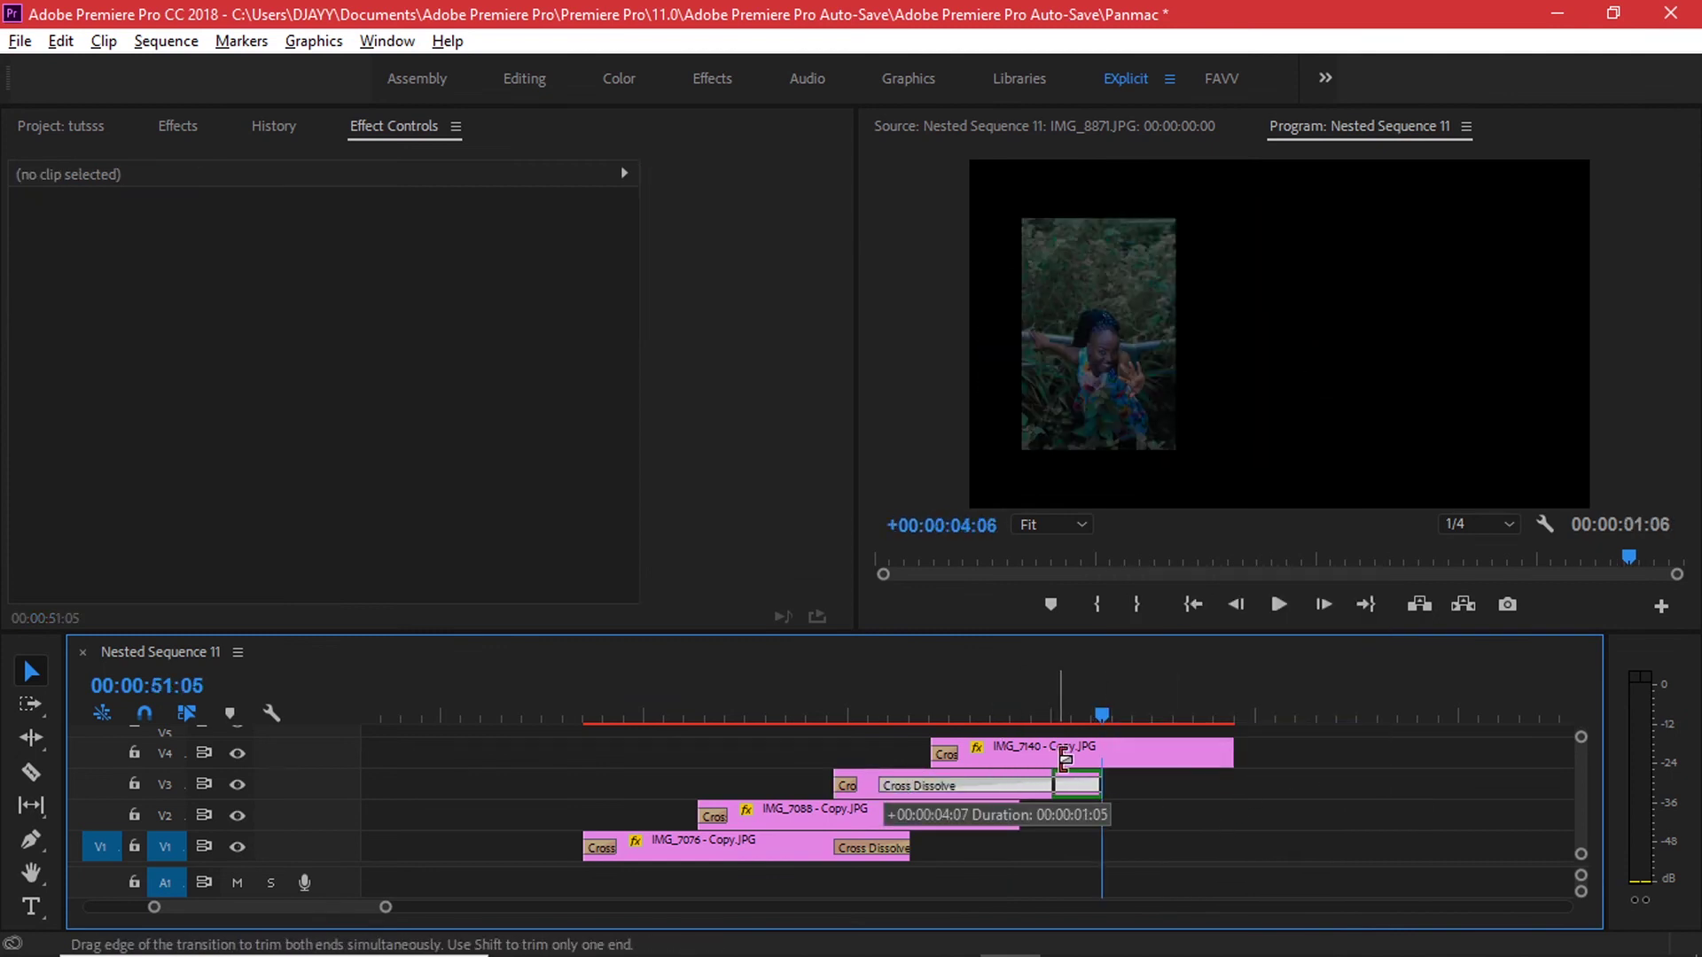
Trim the end of IMG_7140 to just past 00:00:52:01 and add a closing Cross Dissolve shortened to 00:00:01:02
left_click_drag(1101, 709, 1136, 713)
left_click_drag(1235, 752, 1160, 751)
right_click(1159, 751)
left_click(1292, 904)
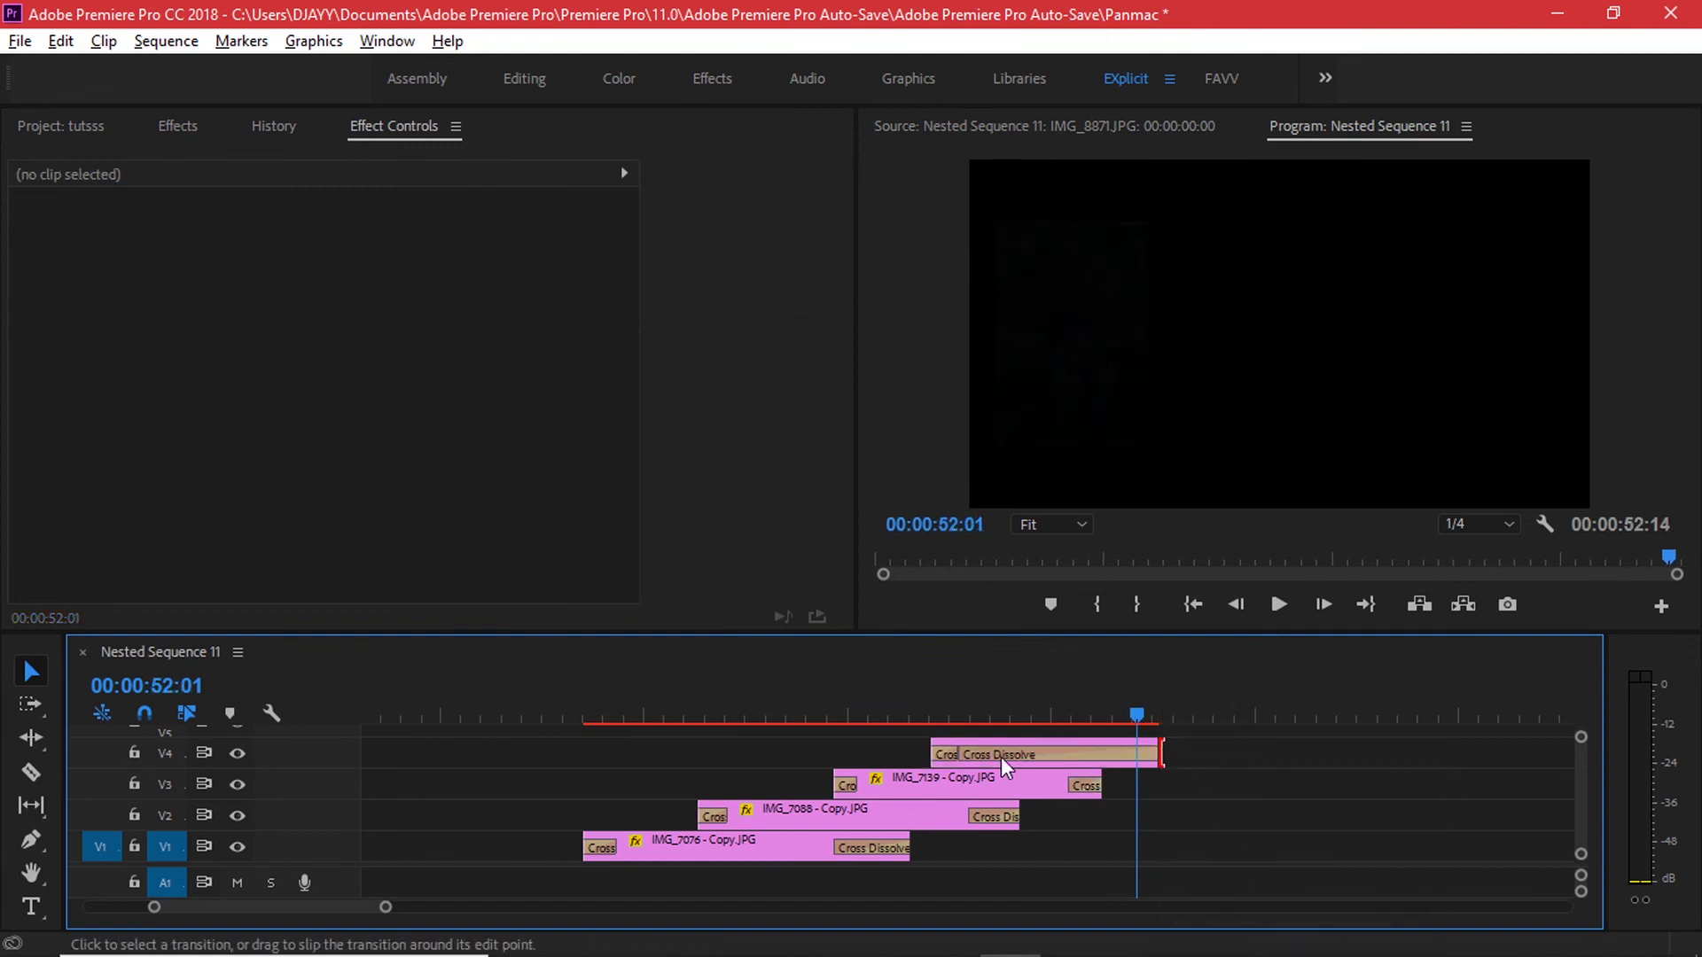
left_click_drag(933, 754, 1121, 754)
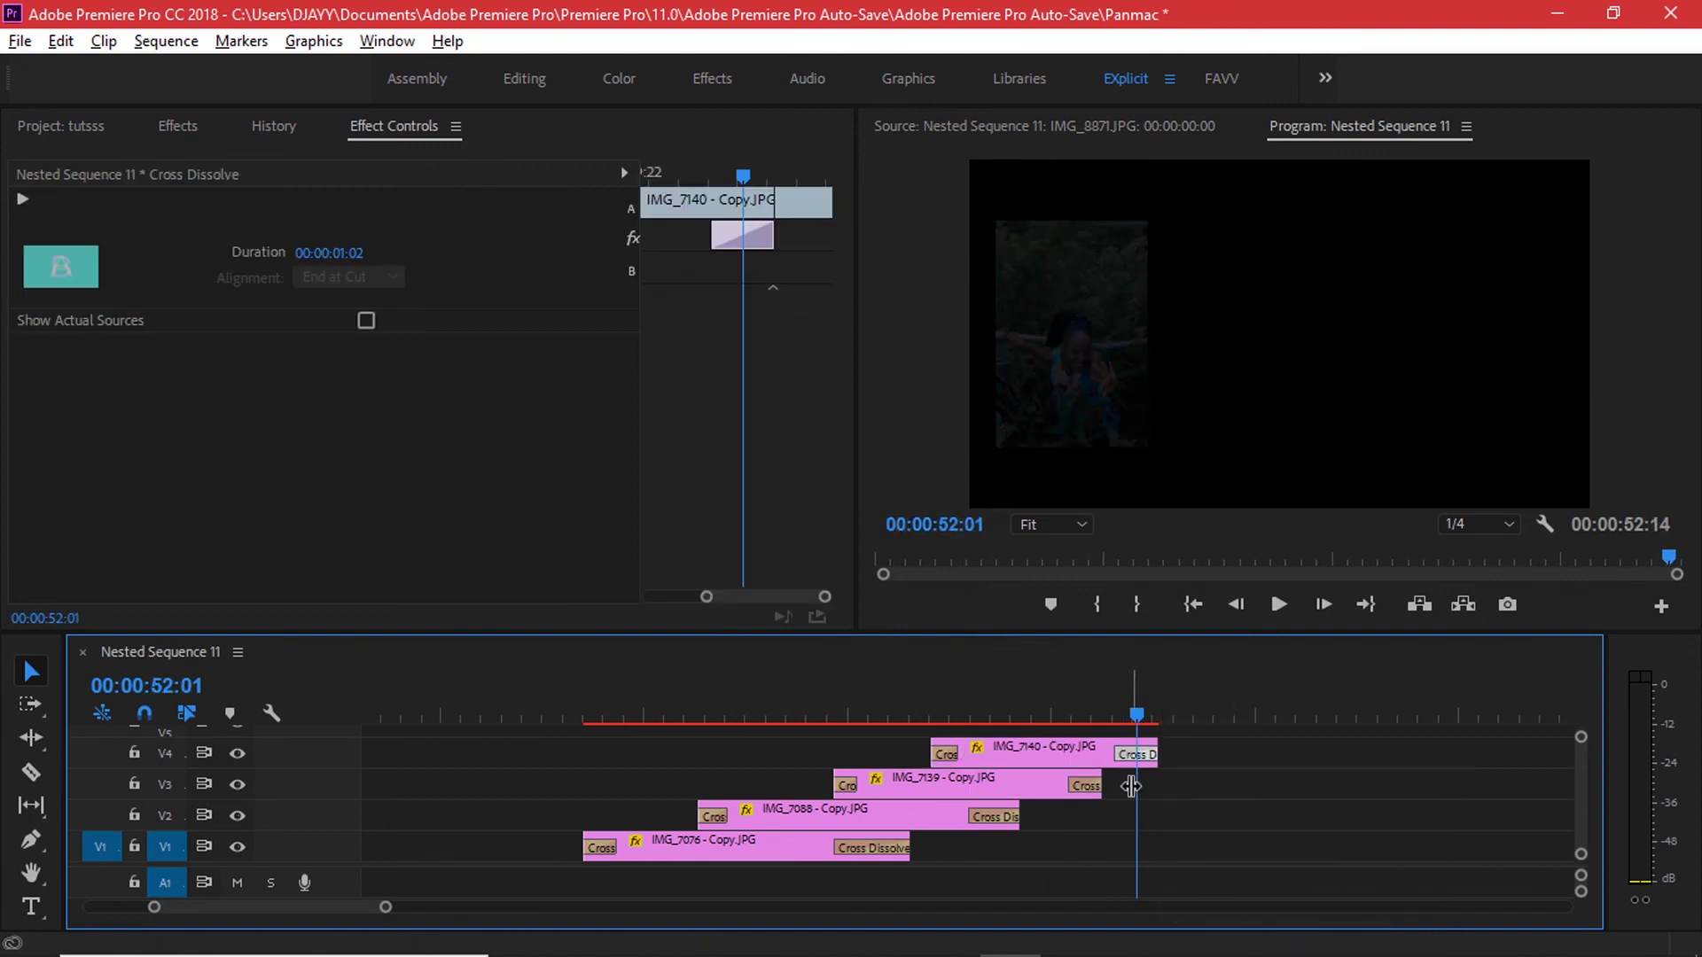
Shift the four staggered portrait clips together up one track and slightly later, freeing V1 beneath them
key("minus")
left_click_drag(1265, 760, 840, 893)
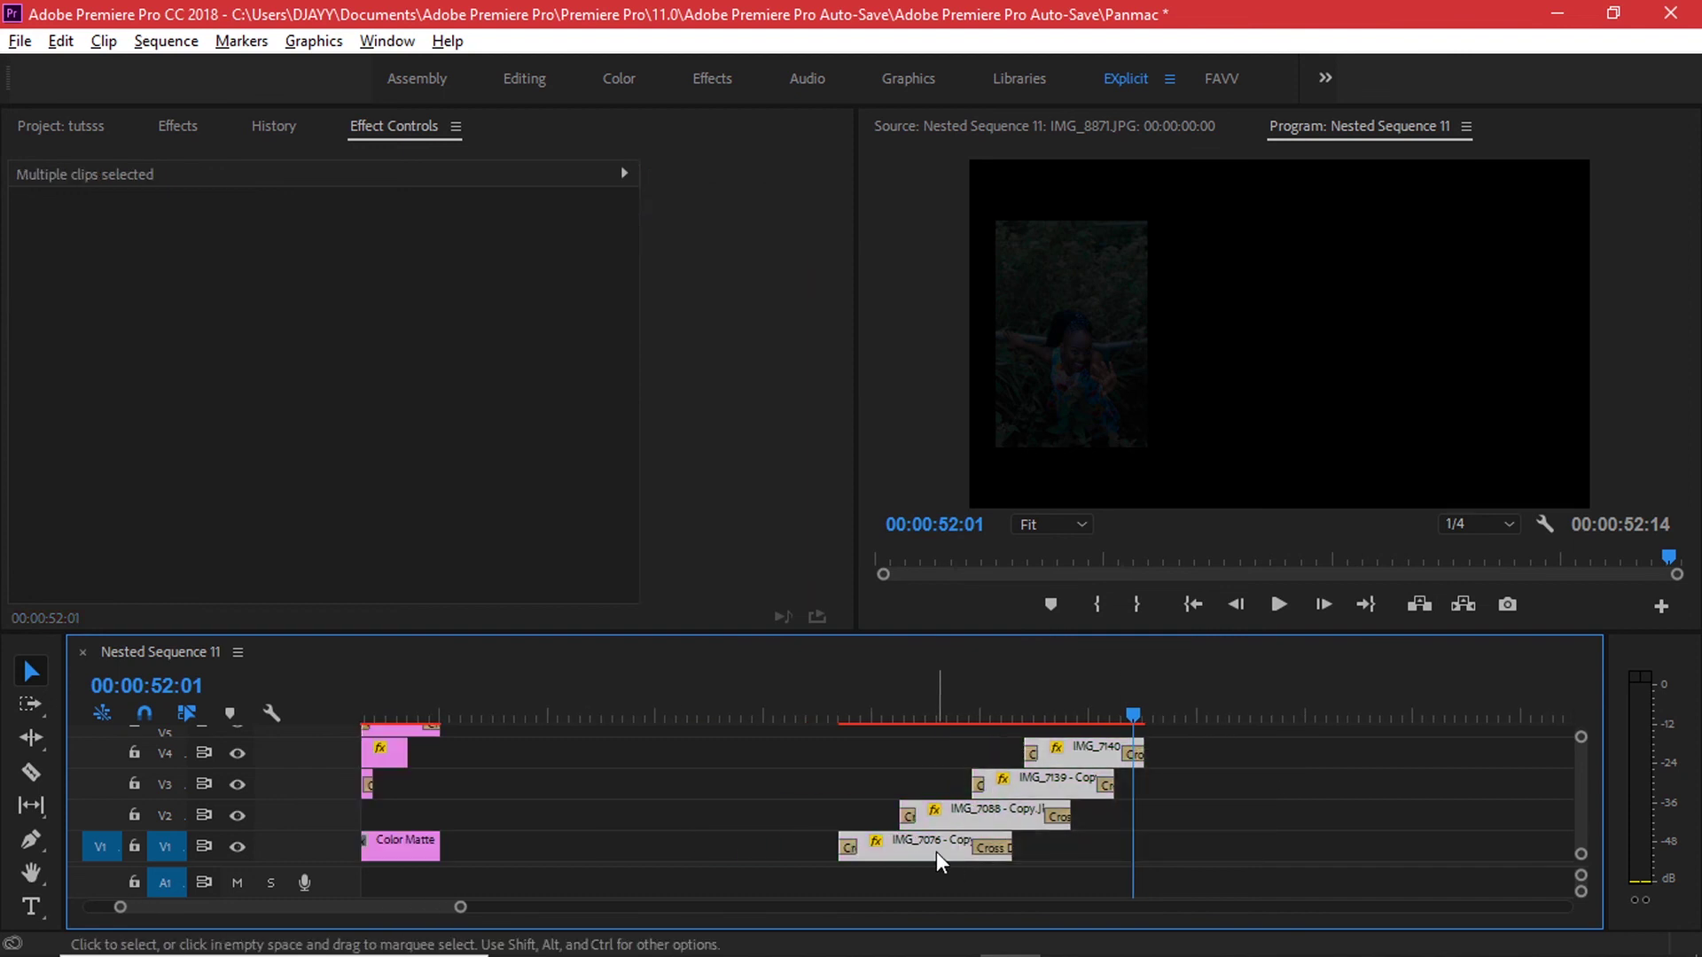
left_click_drag(938, 851, 945, 832)
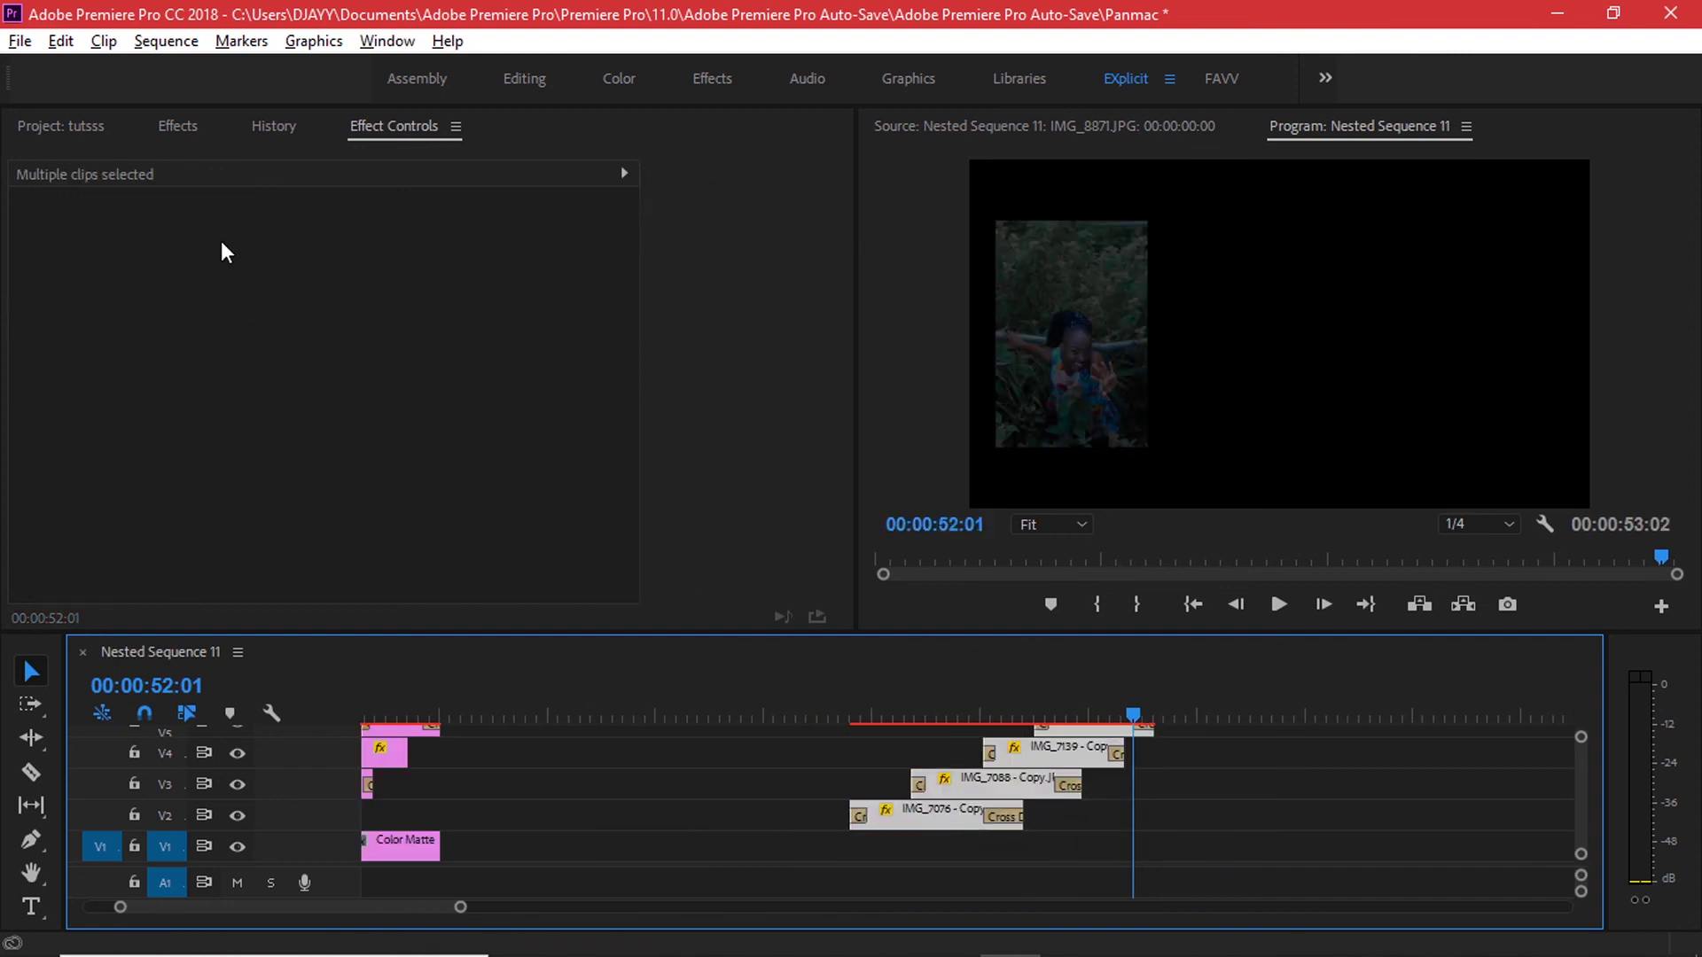
Place the green Color Matte on V1 beneath the portraits and extend it to the end of the last photo
left_click(71, 130)
left_click_drag(100, 470, 851, 860)
left_click_drag(1009, 847, 1153, 847)
Play the portrait section over its green background, and review the slideshow from the start of the sequence
left_click_drag(828, 714, 853, 715)
key("space")
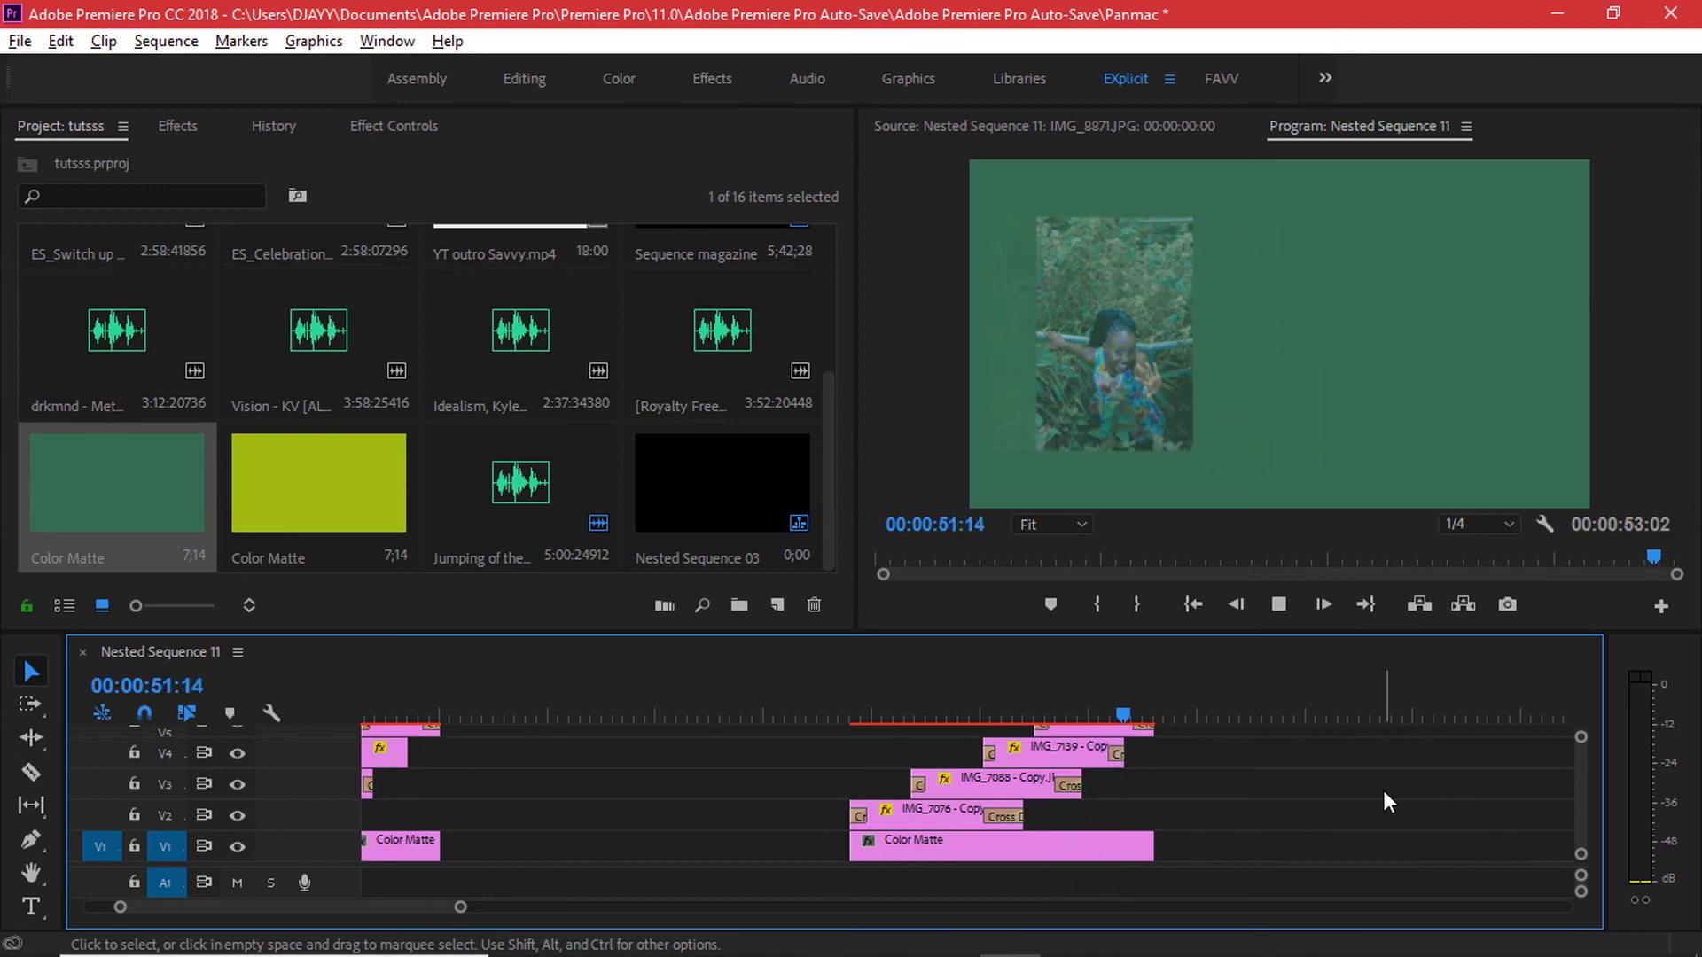
key("space")
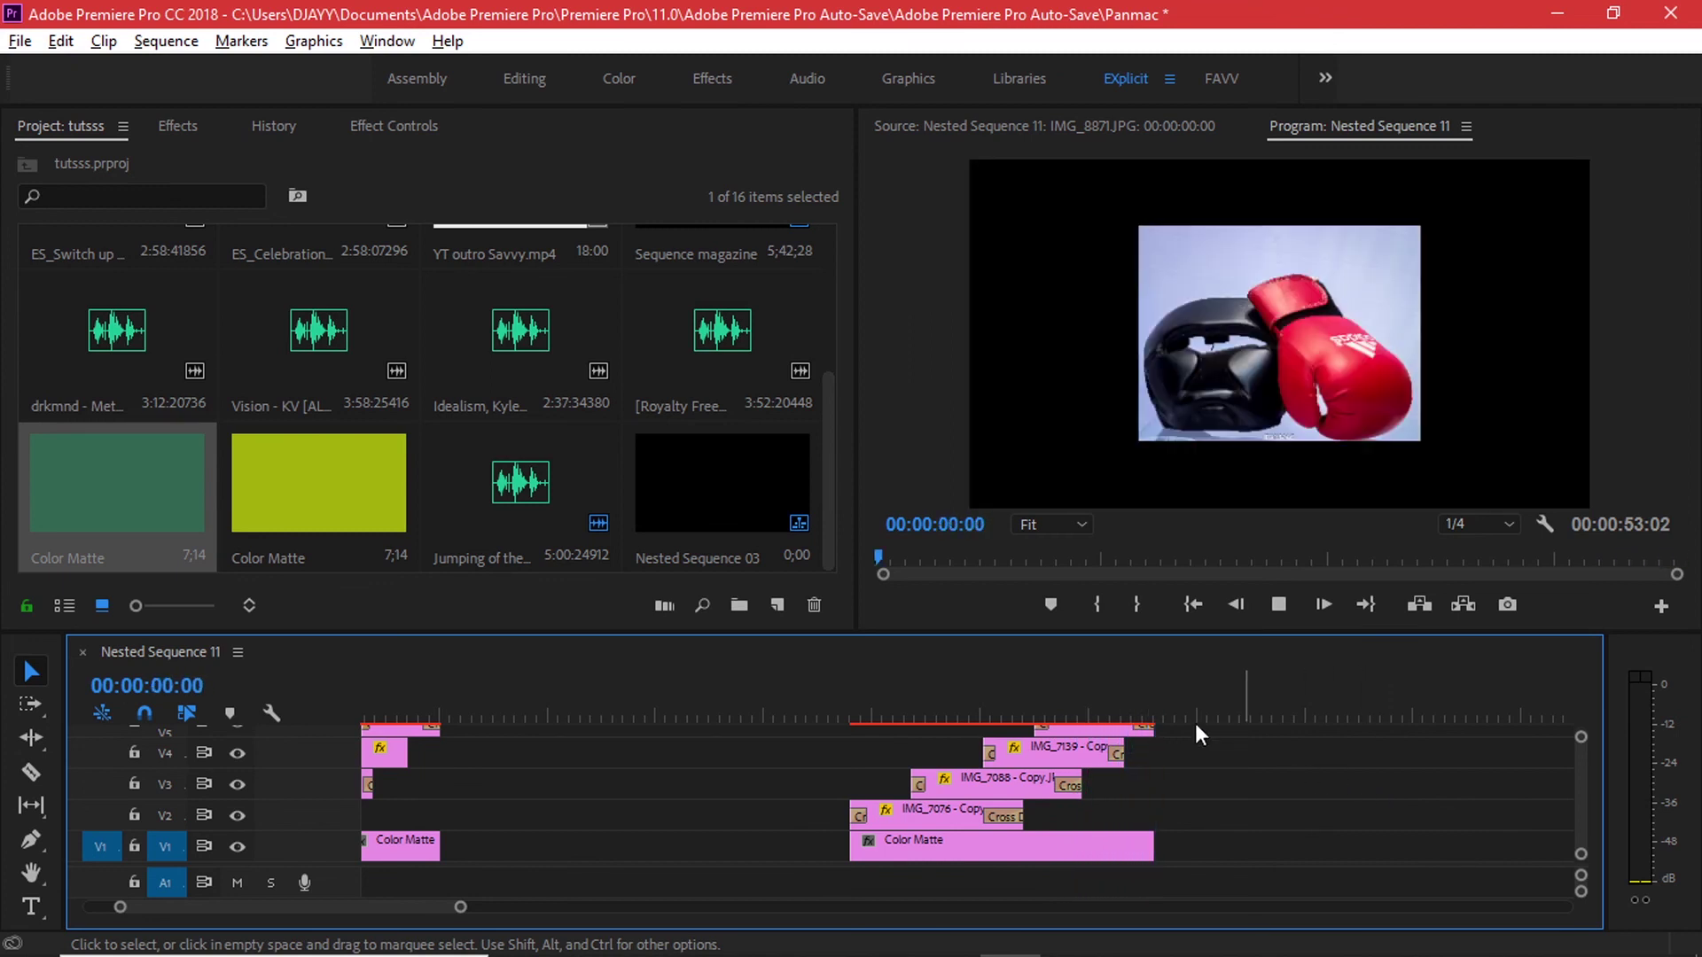
key("minus")
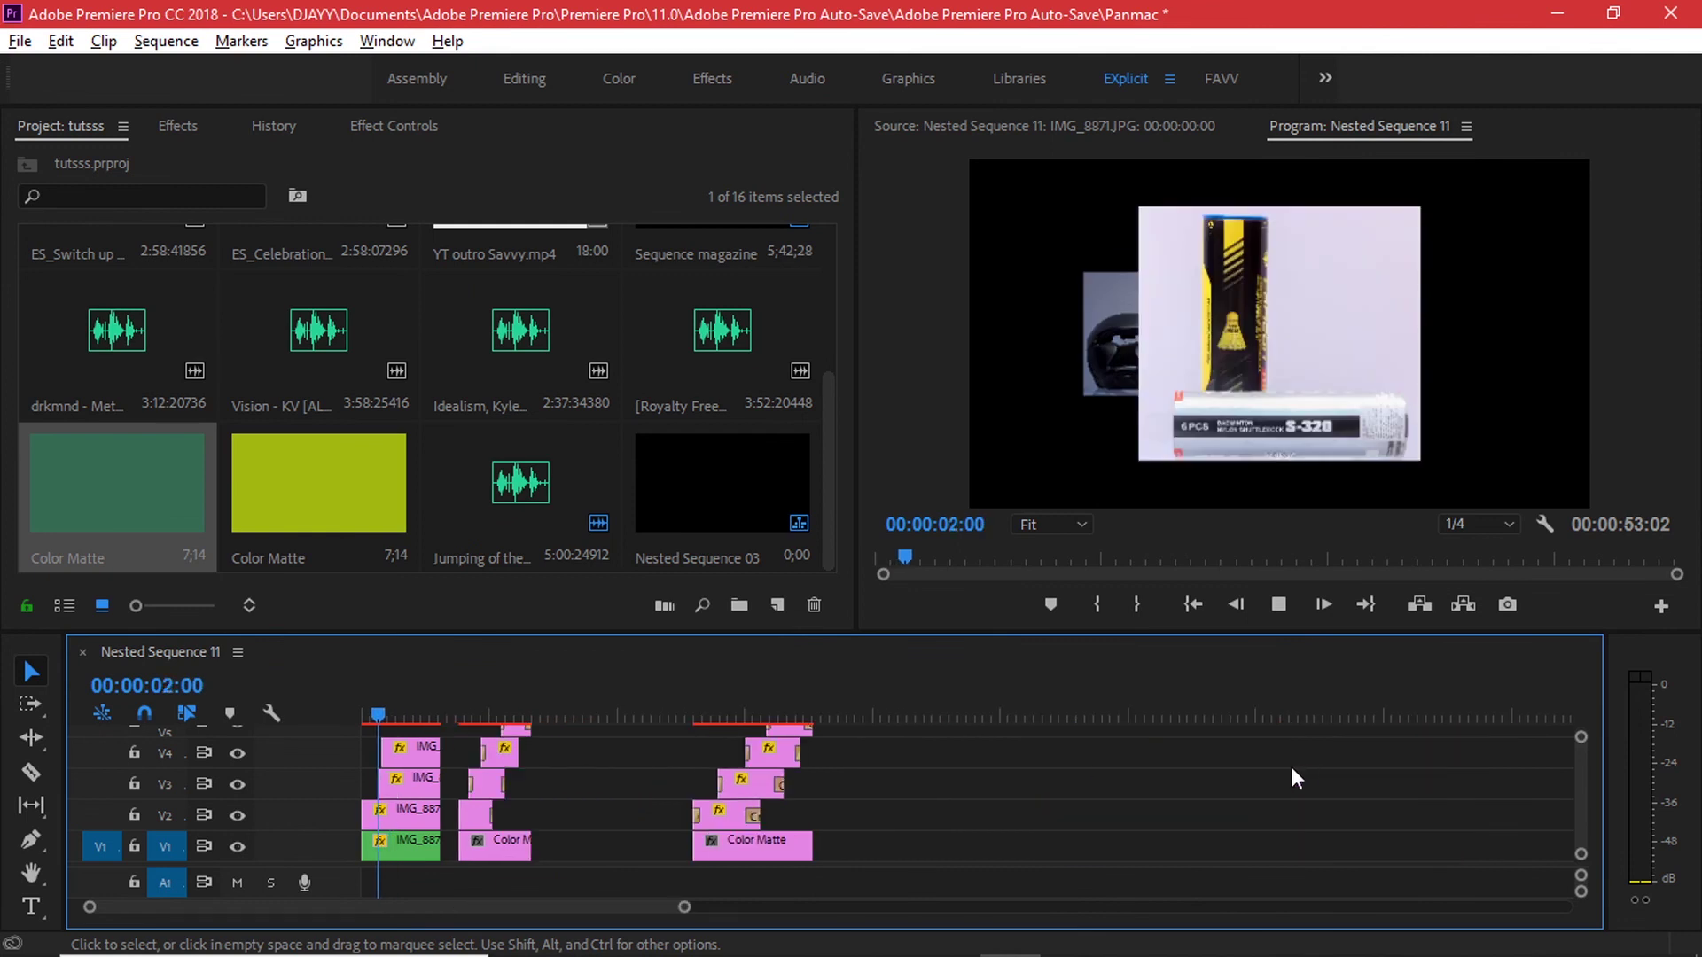